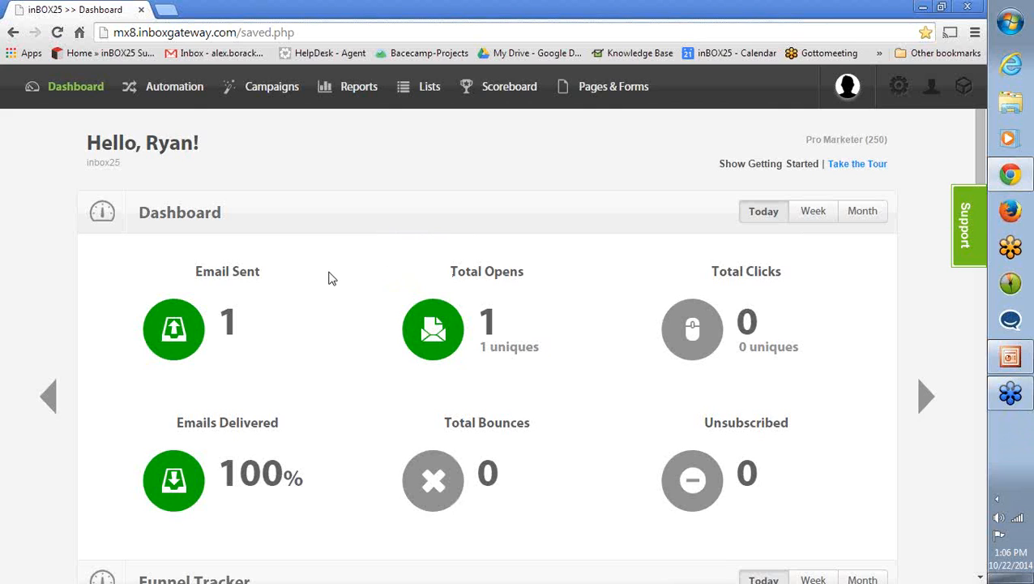
scroll(329, 284, "down", 2)
scroll(329, 285, "down", 2)
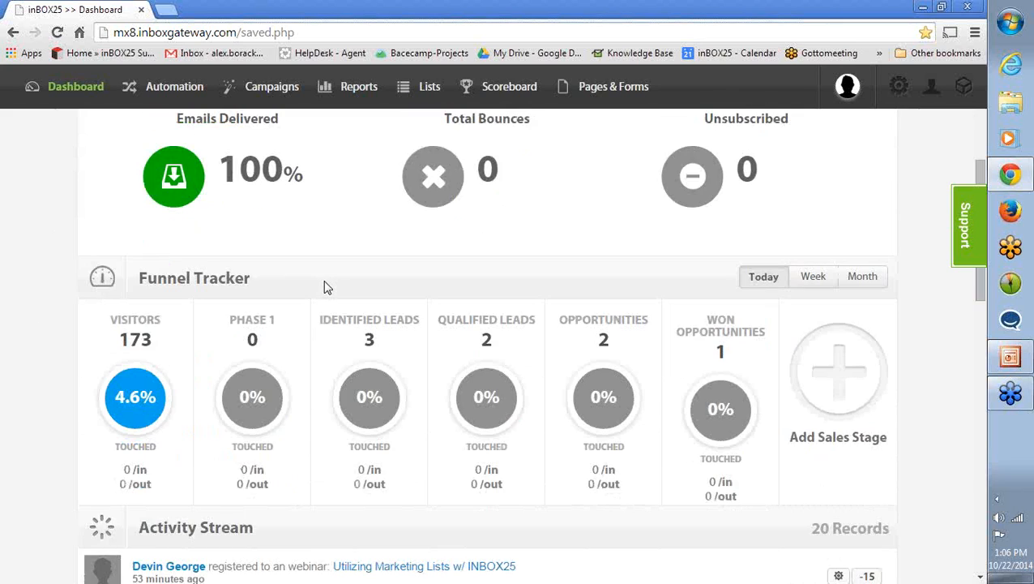
scroll(325, 288, "down", 4)
scroll(321, 289, "up", 5)
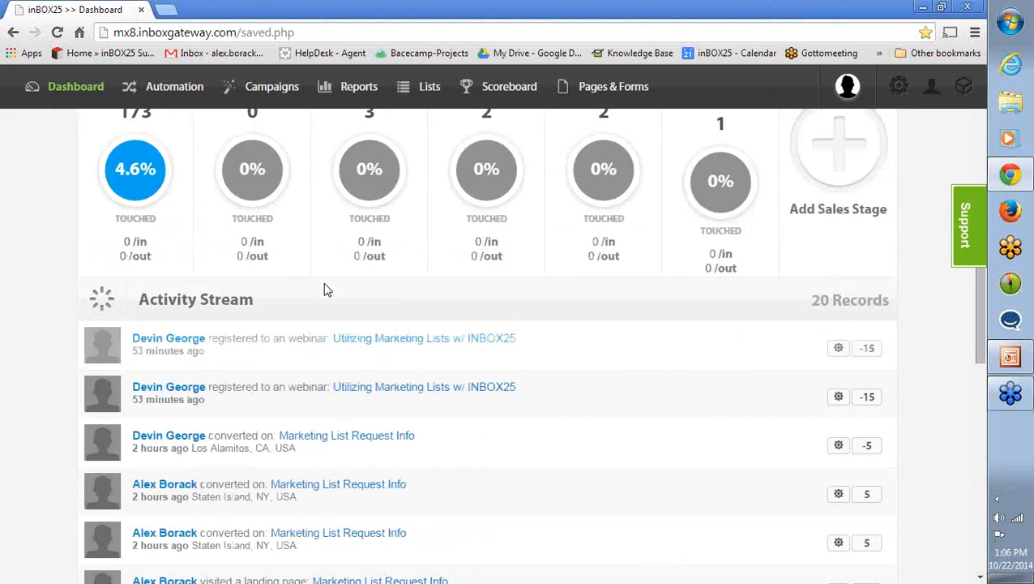
scroll(319, 287, "up", 3)
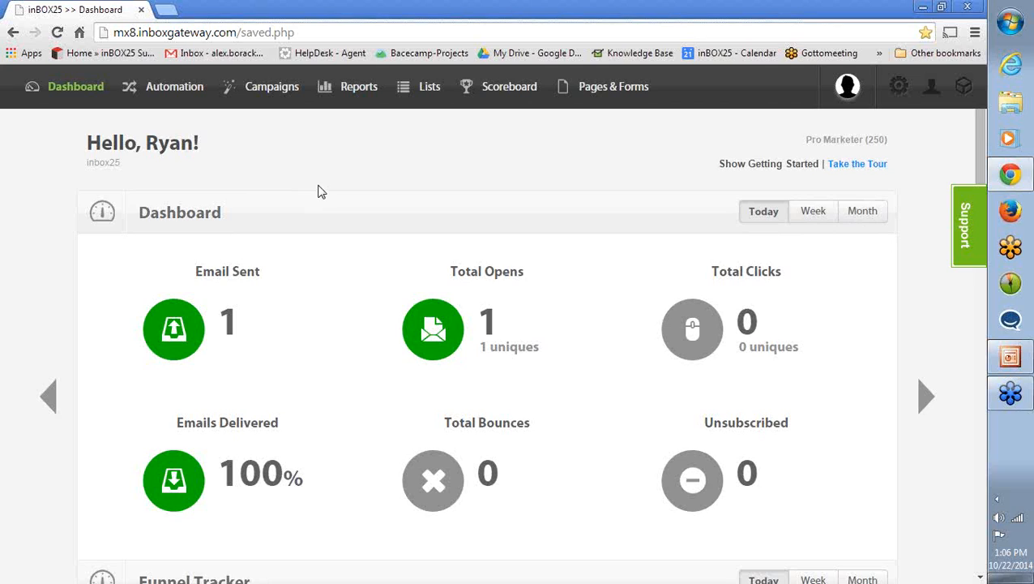
- Start a new list of the Marketing List type and name it "INBOX25 Marketing List"
mouse_move(418, 90)
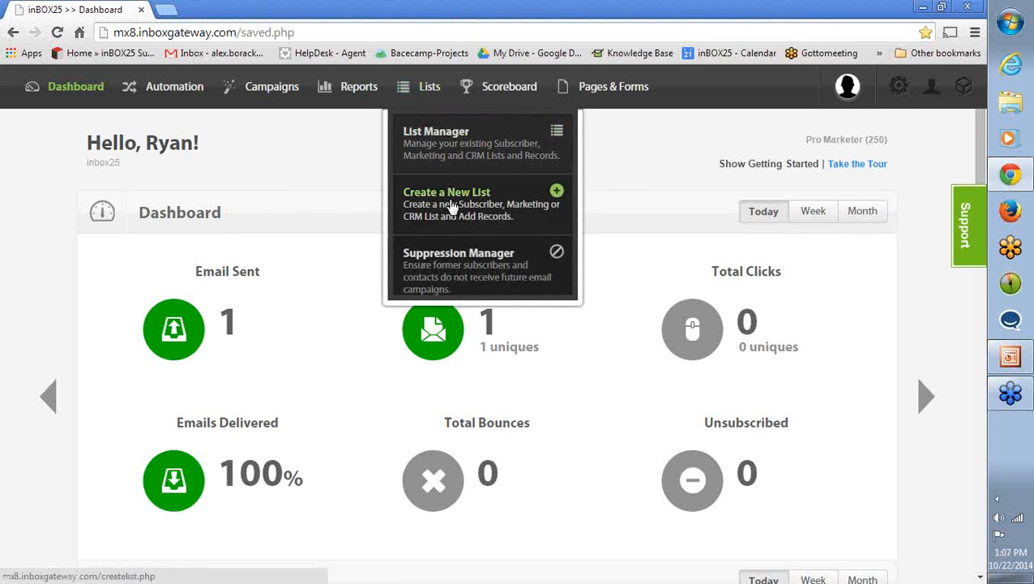
left_click(452, 207)
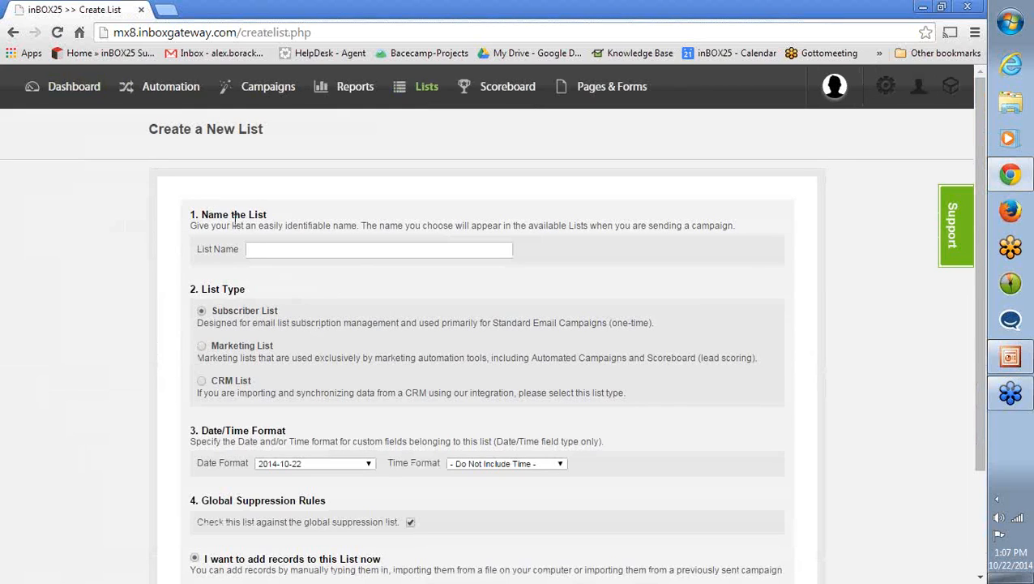
scroll(171, 298, "down", 1)
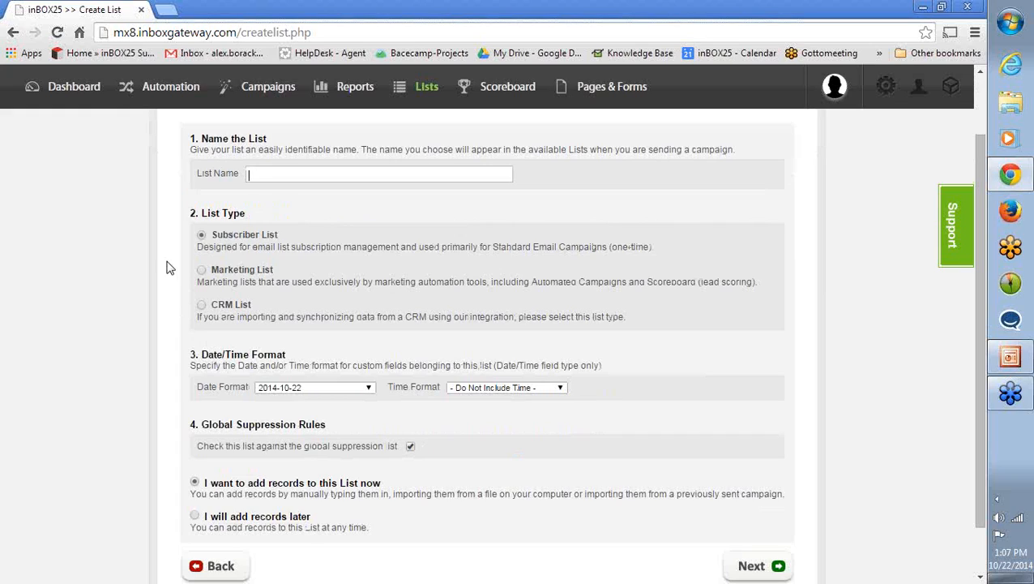
left_click(202, 272)
left_click(262, 173)
type("INBOX")
key("BackSpace")
key("BackSpace")
key("BackSpace")
type("INBOX")
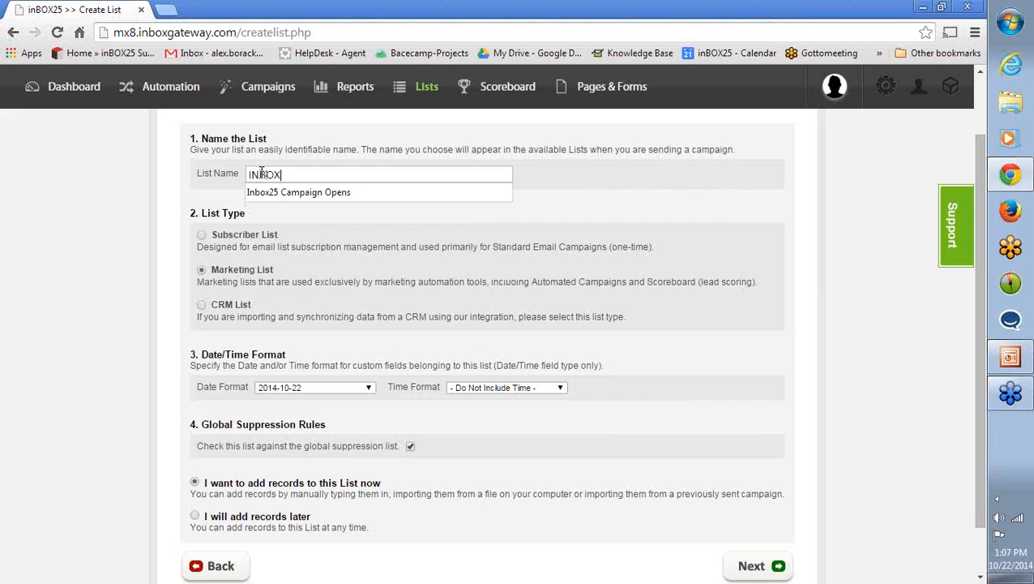
type("25 Marketing List")
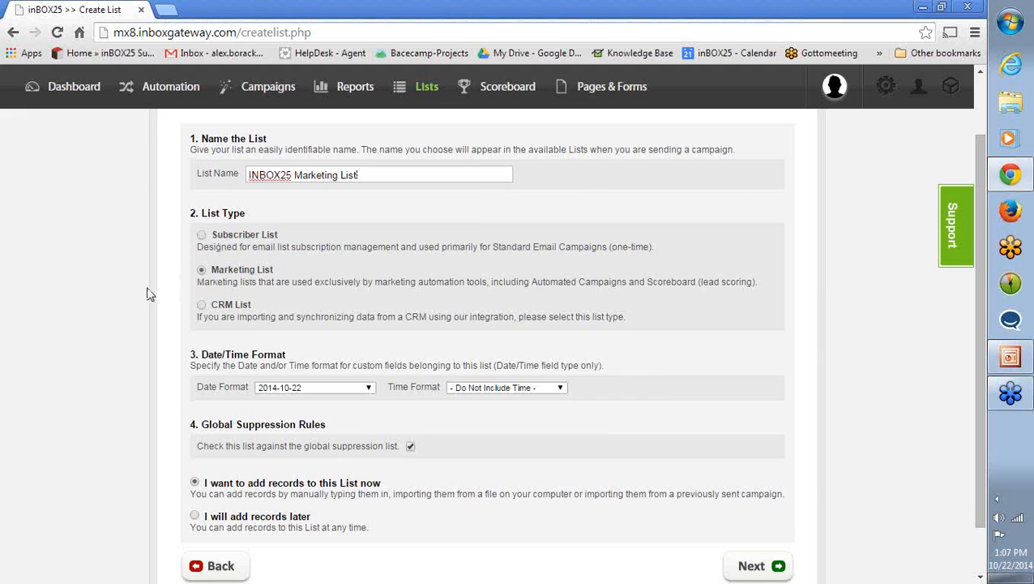
- Set the list's date format to 10/22/2014 without including time, and proceed to adding records now
scroll(142, 291, "down", 1)
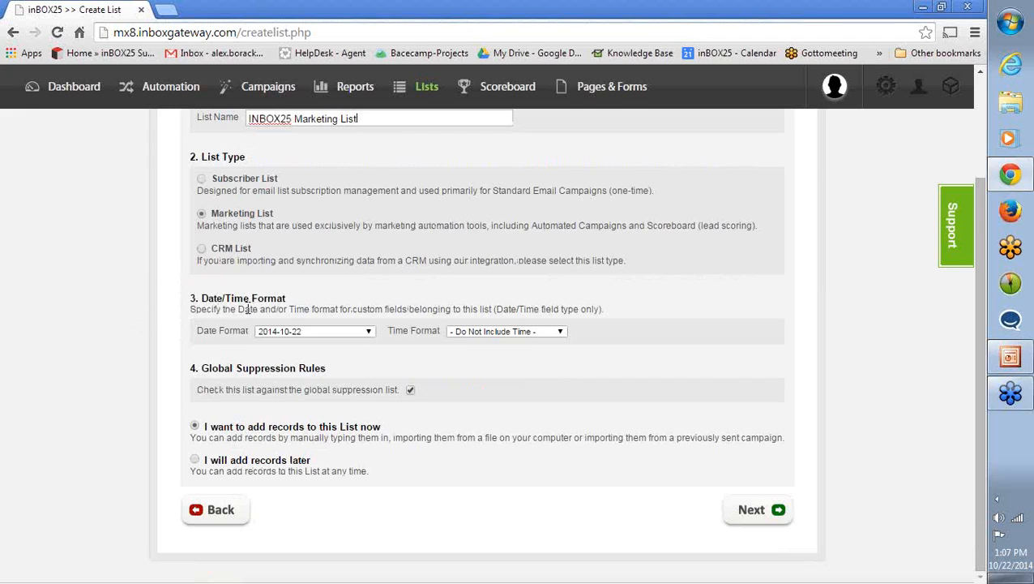
left_click(342, 332)
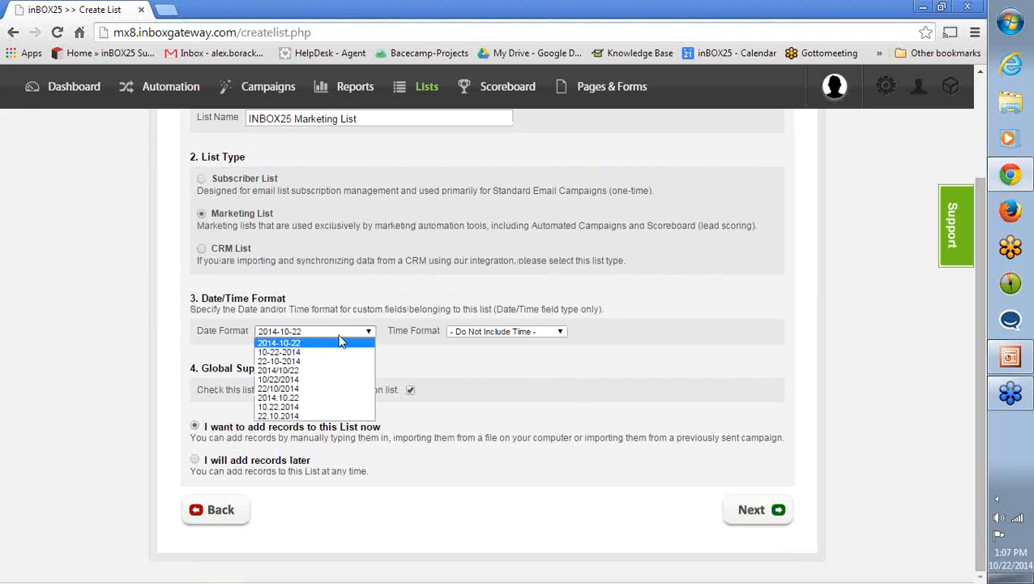
left_click(292, 381)
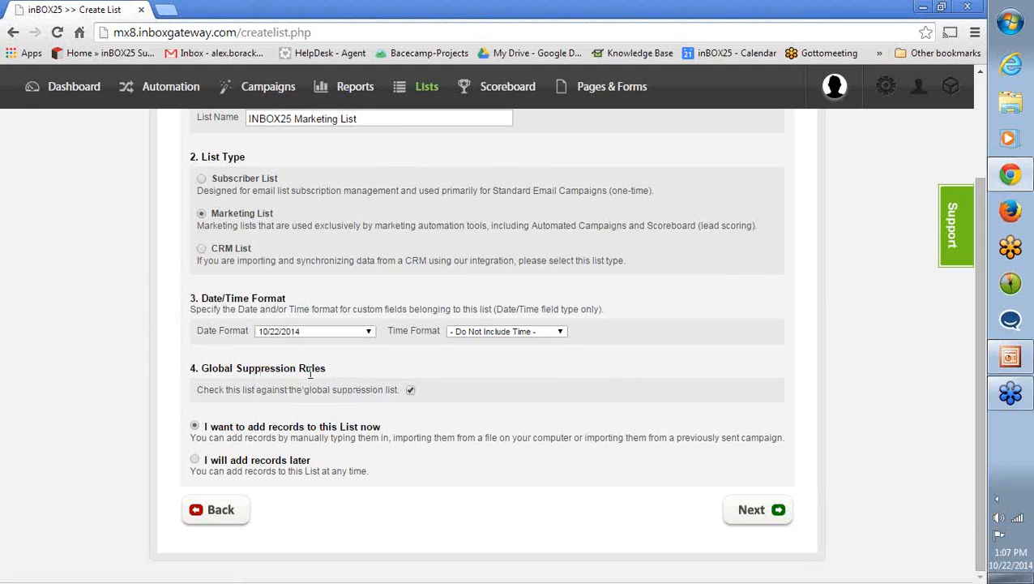
left_click(467, 332)
left_click(470, 331)
left_click(754, 511)
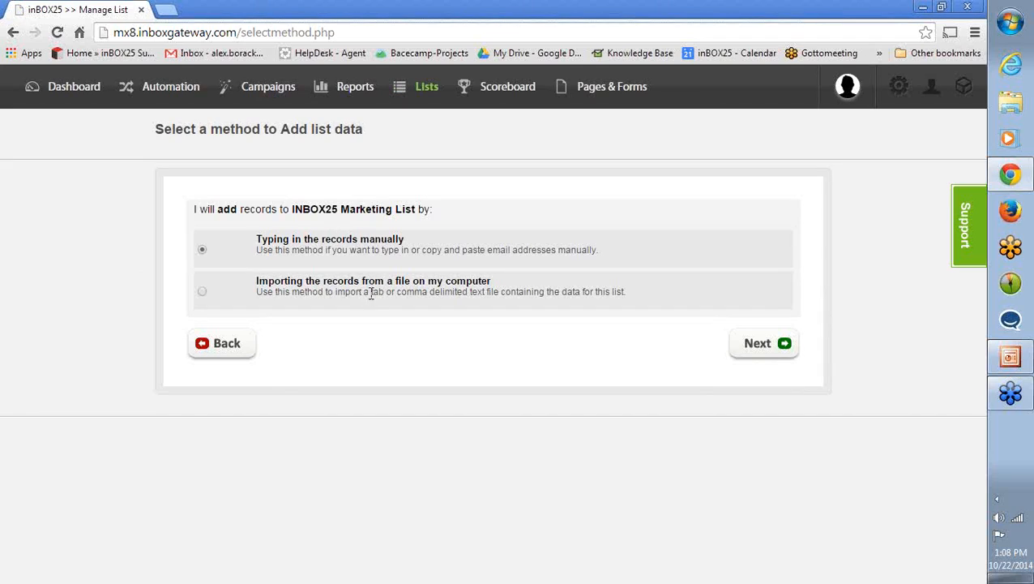
- Choose to import the records from a file on the computer and confirm they all fall into the "OK to use" category
left_click(203, 293)
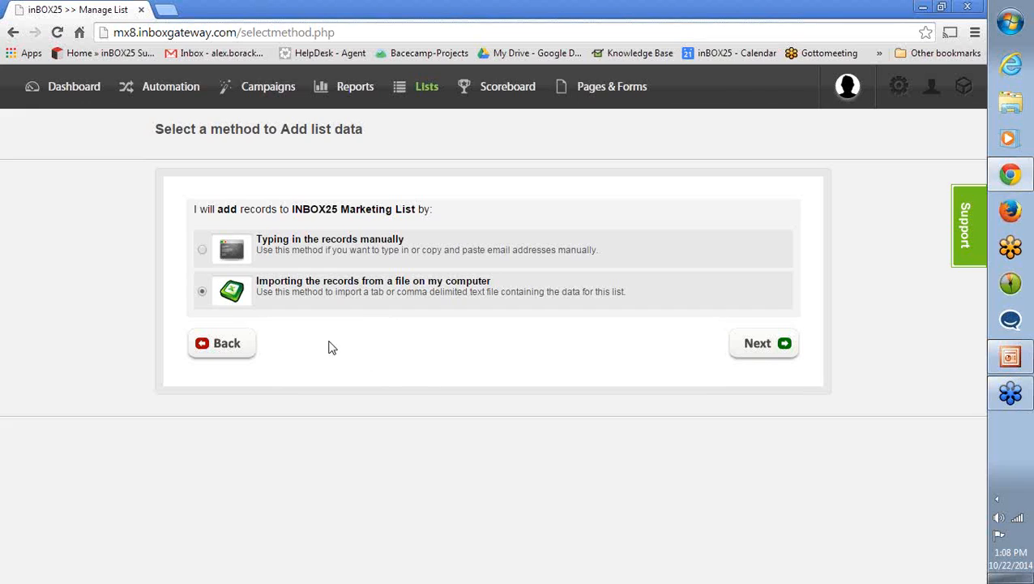
left_click(754, 351)
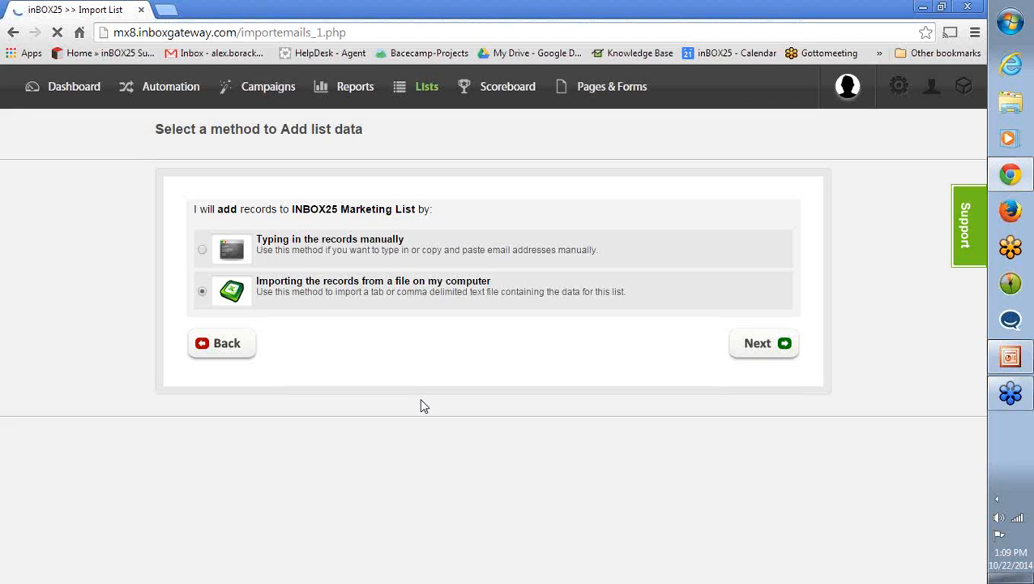
scroll(347, 364, "down", 2)
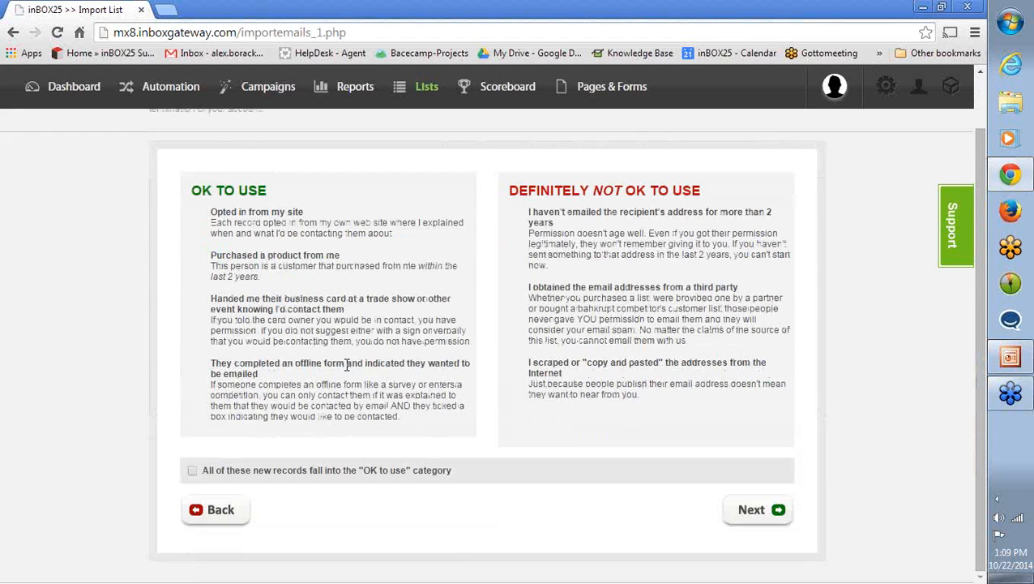
scroll(347, 365, "up", 1)
scroll(347, 375, "down", 1)
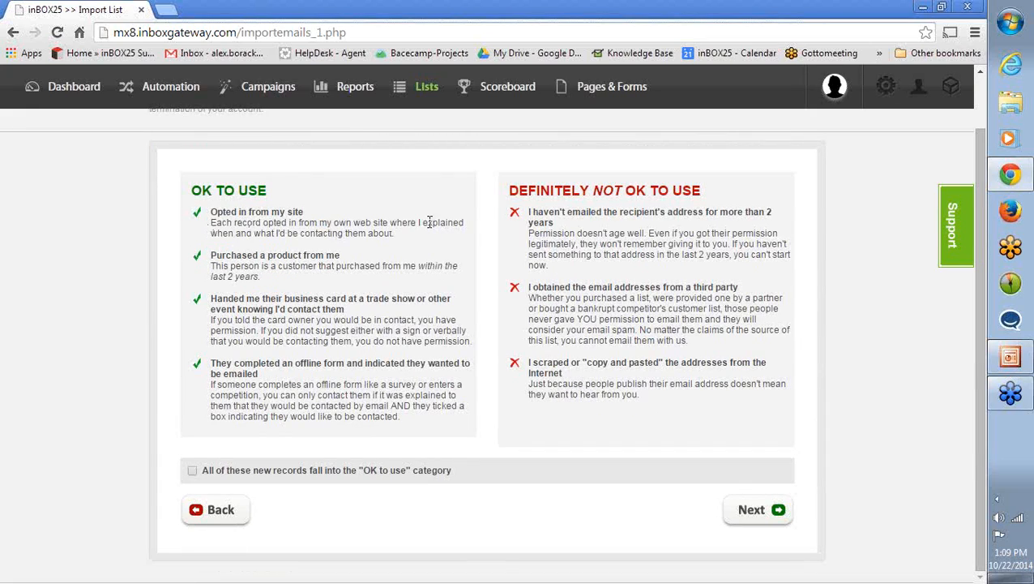
left_click(191, 472)
left_click(741, 517)
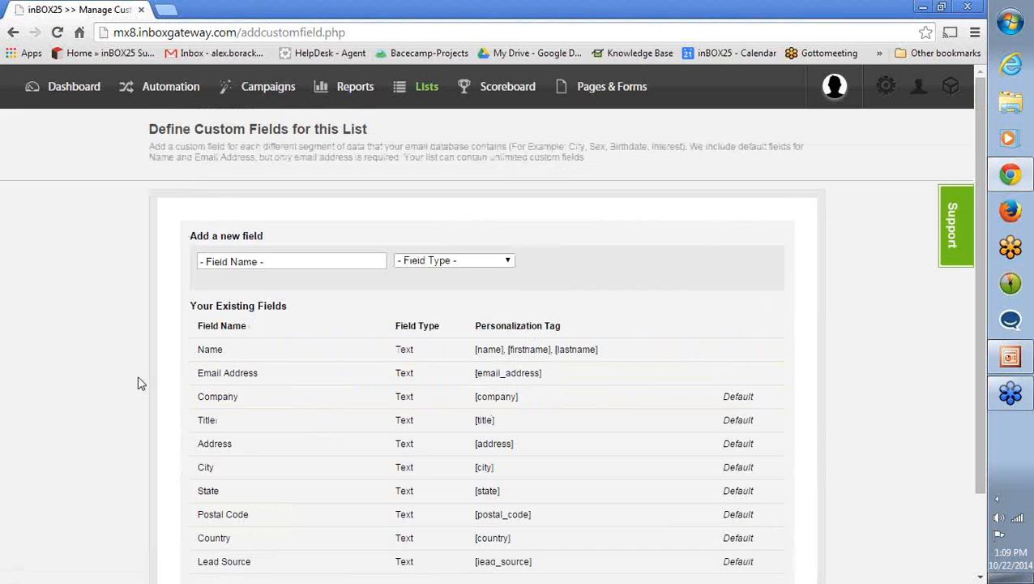
- Review the list's existing fields and add a custom field named Nurturing with the Text type
scroll(128, 377, "down", 3)
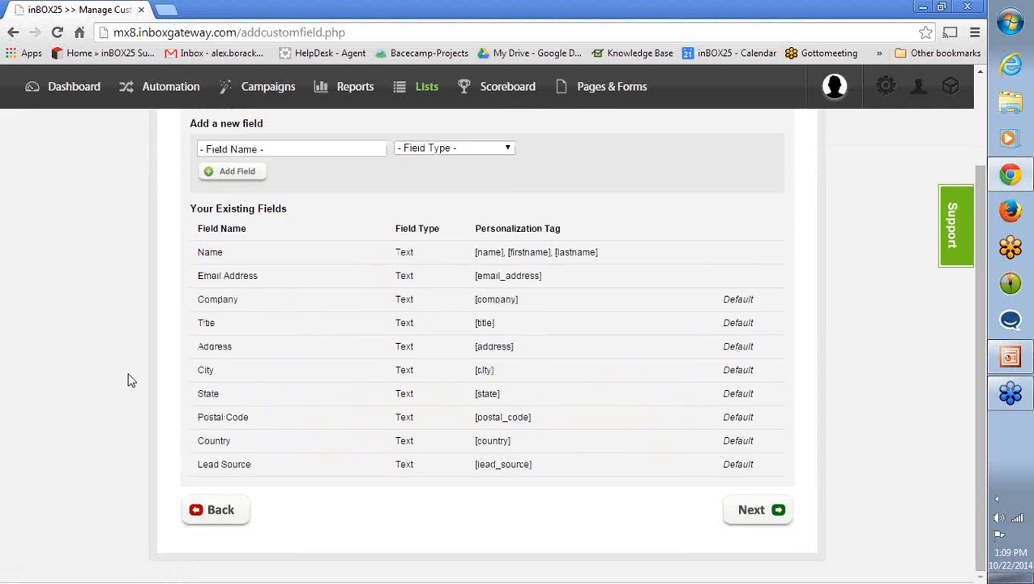
scroll(135, 373, "up", 1)
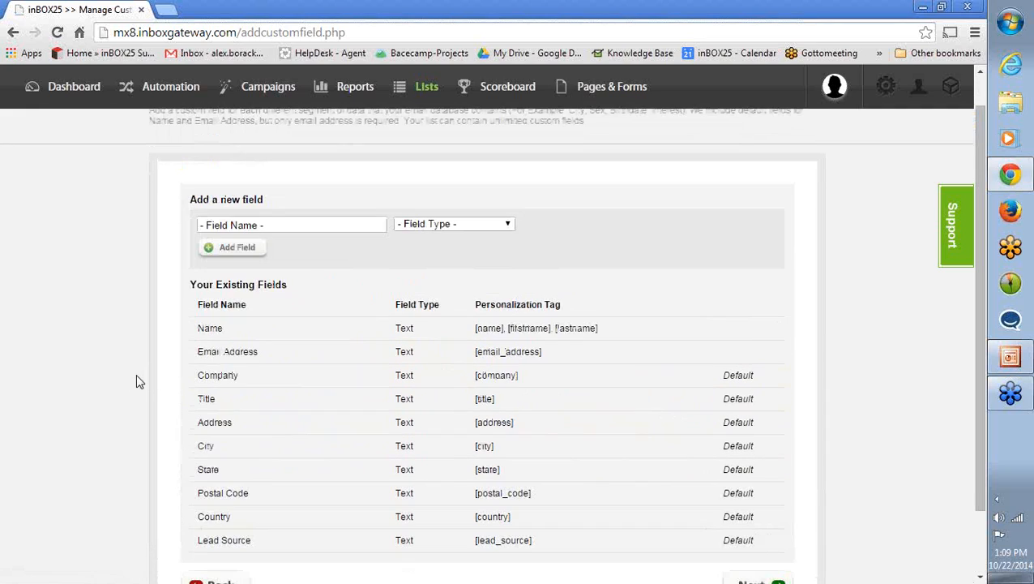
scroll(136, 368, "down", 1)
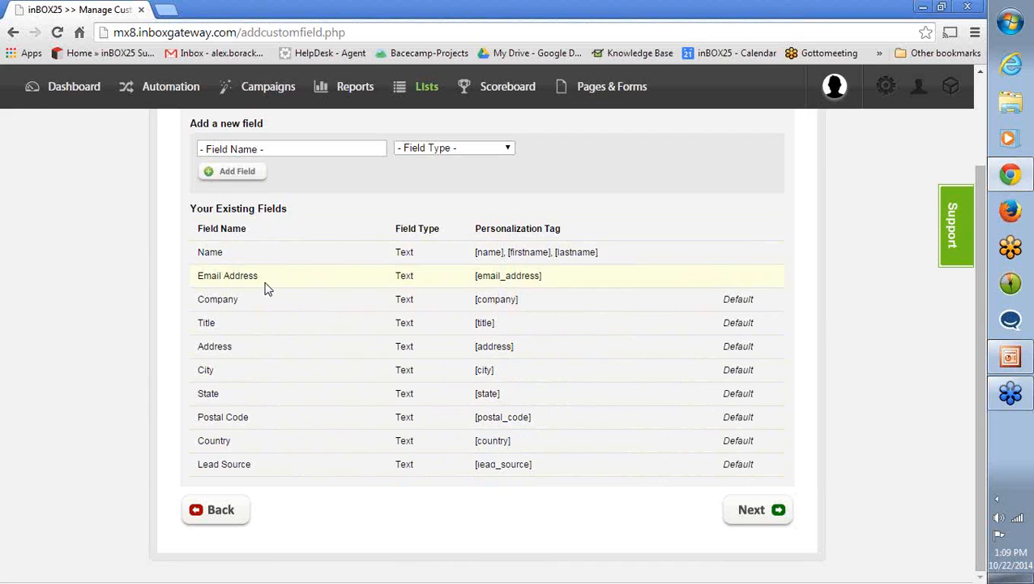
scroll(101, 328, "up", 1)
scroll(126, 377, "down", 1)
scroll(121, 373, "up", 1)
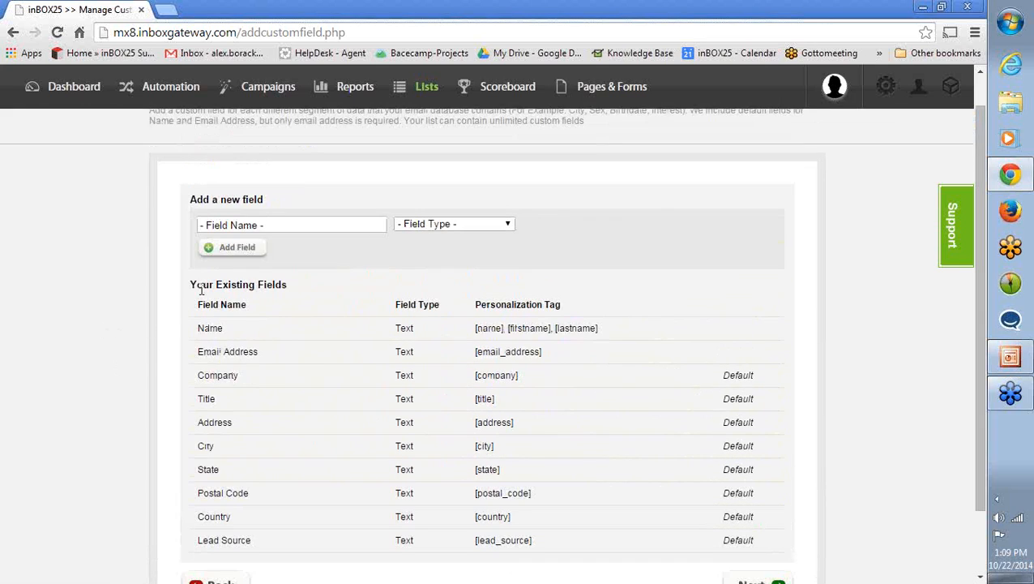
left_click(262, 224)
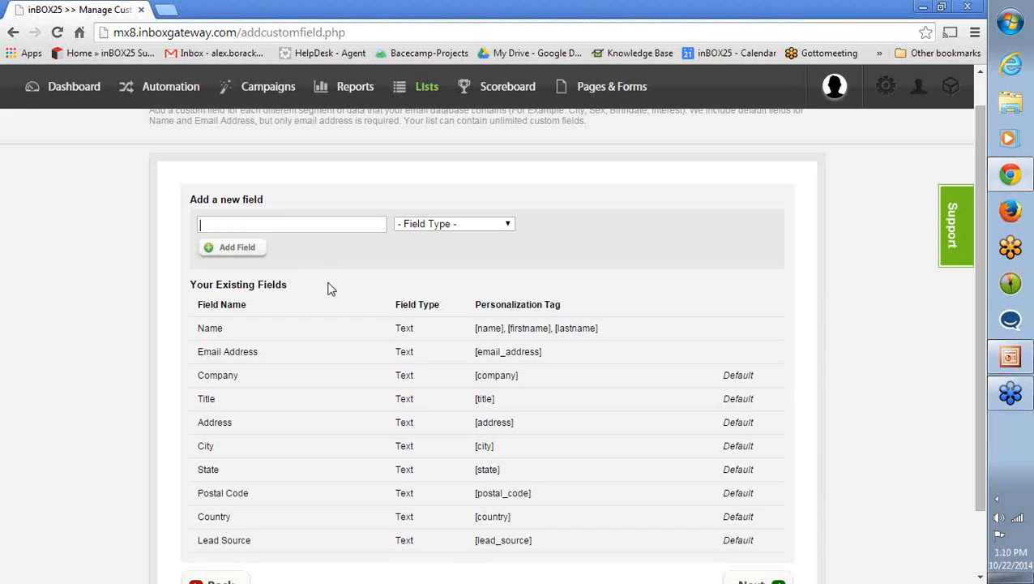
type("Nurturing")
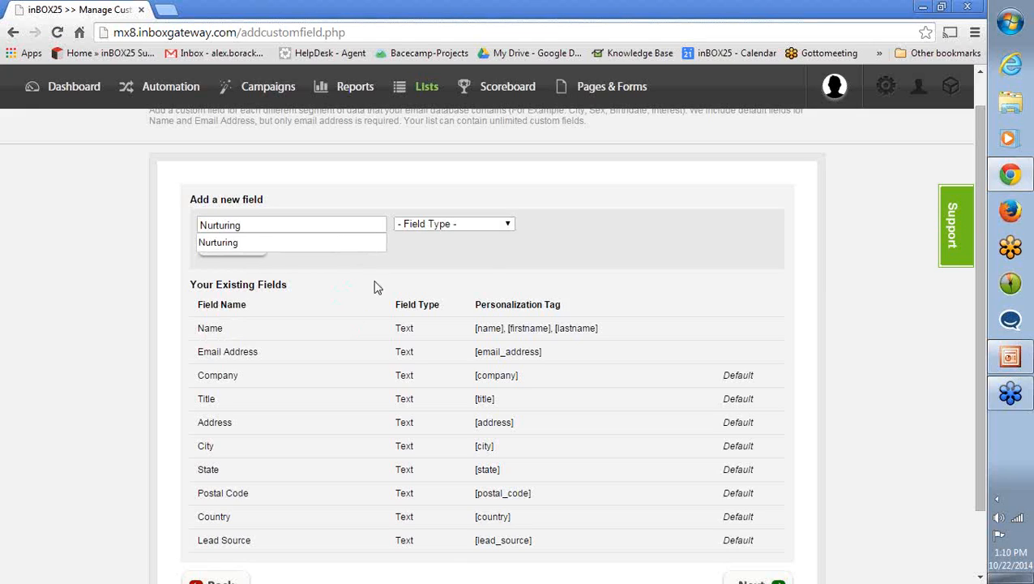
left_click(302, 246)
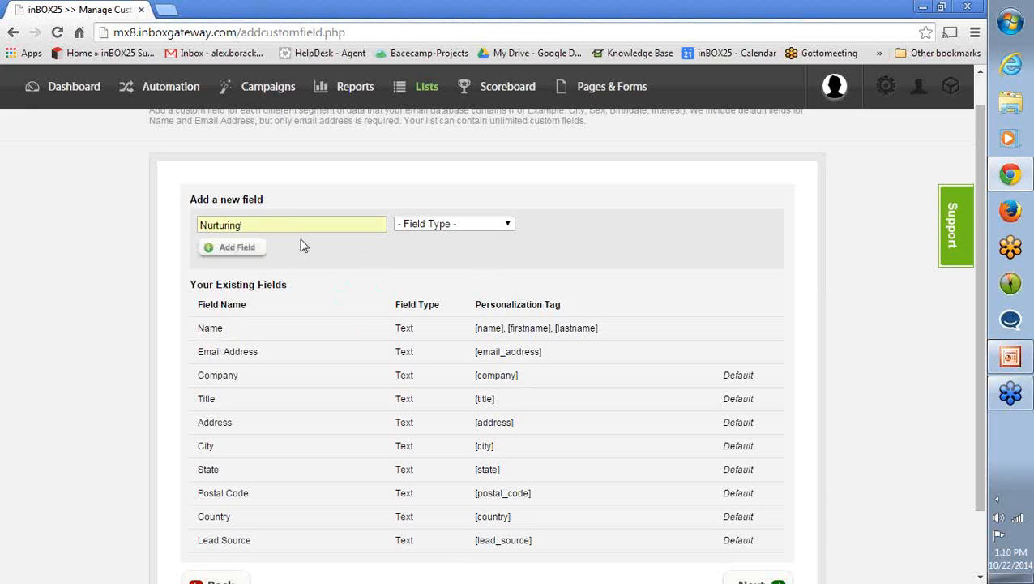
left_click(419, 231)
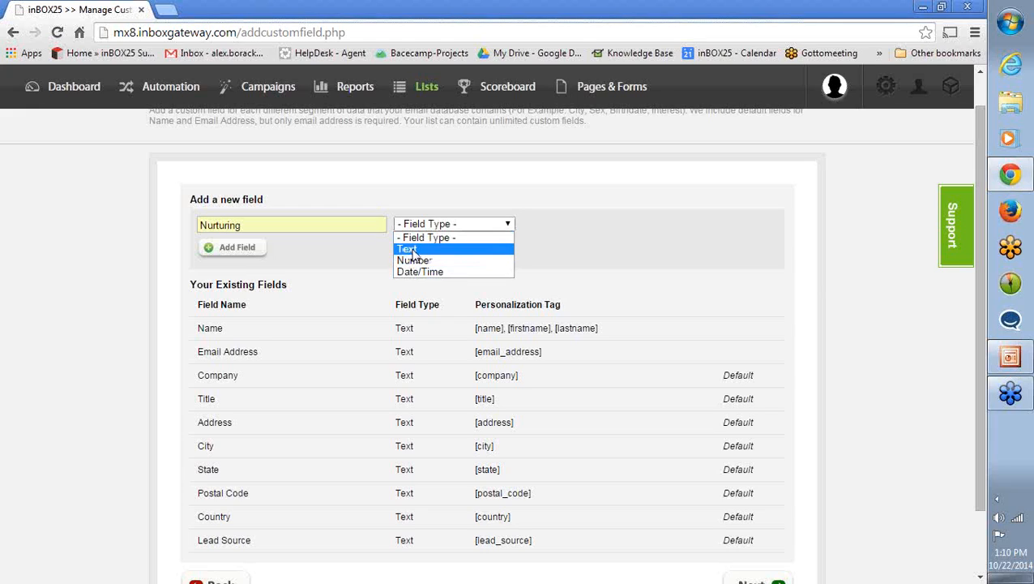
left_click(410, 250)
left_click(244, 256)
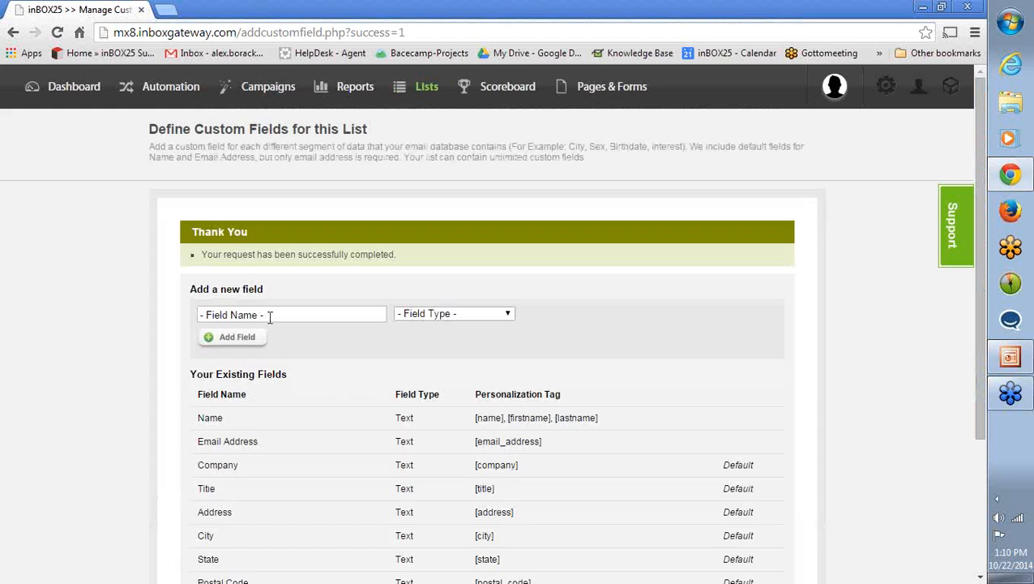
- Add a custom field named Birthday with the Date/Time type to the list
left_click(417, 316)
left_click(422, 361)
left_click(324, 316)
type("B")
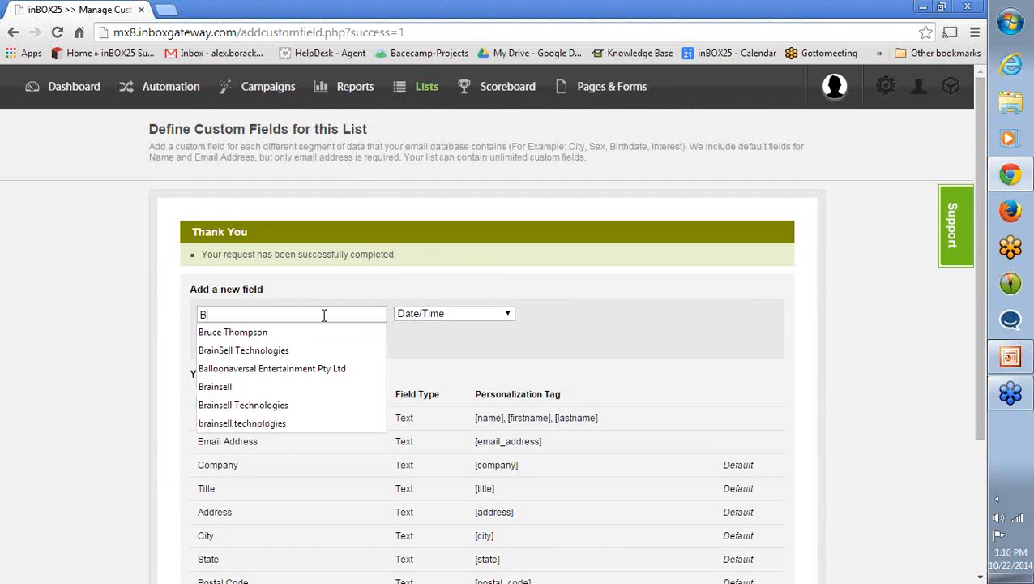
type("irthday")
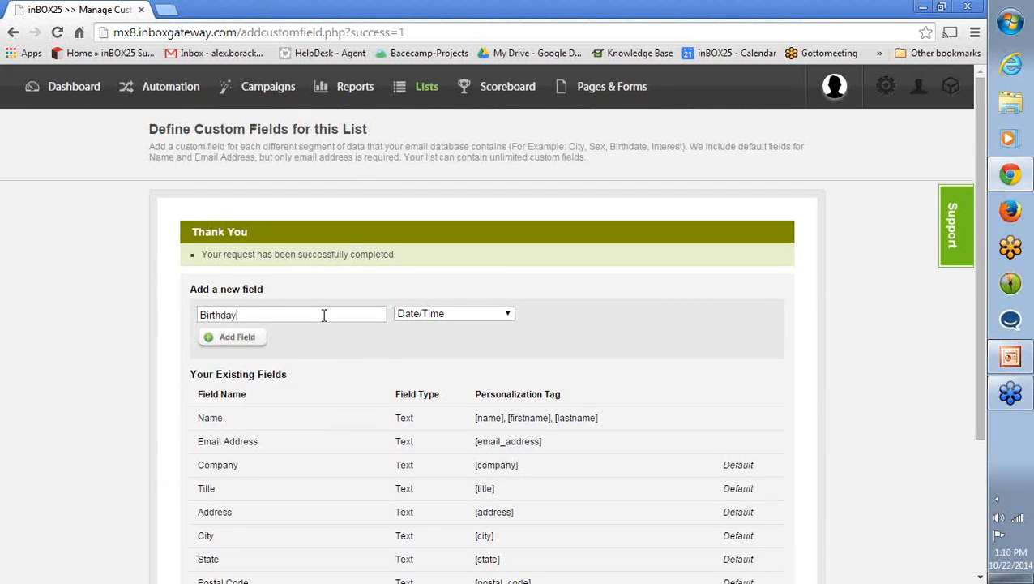
left_click(246, 342)
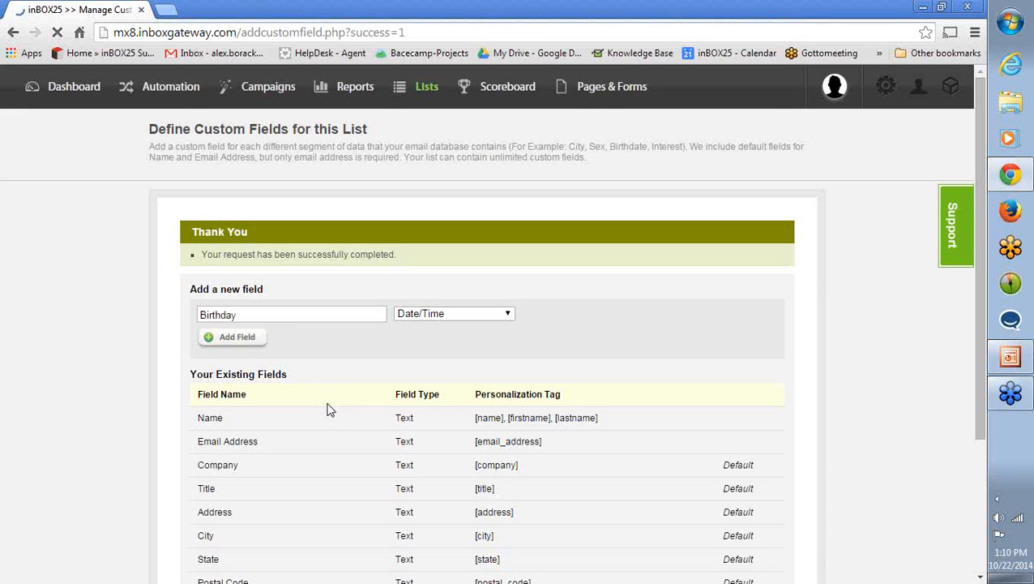
scroll(347, 400, "down", 3)
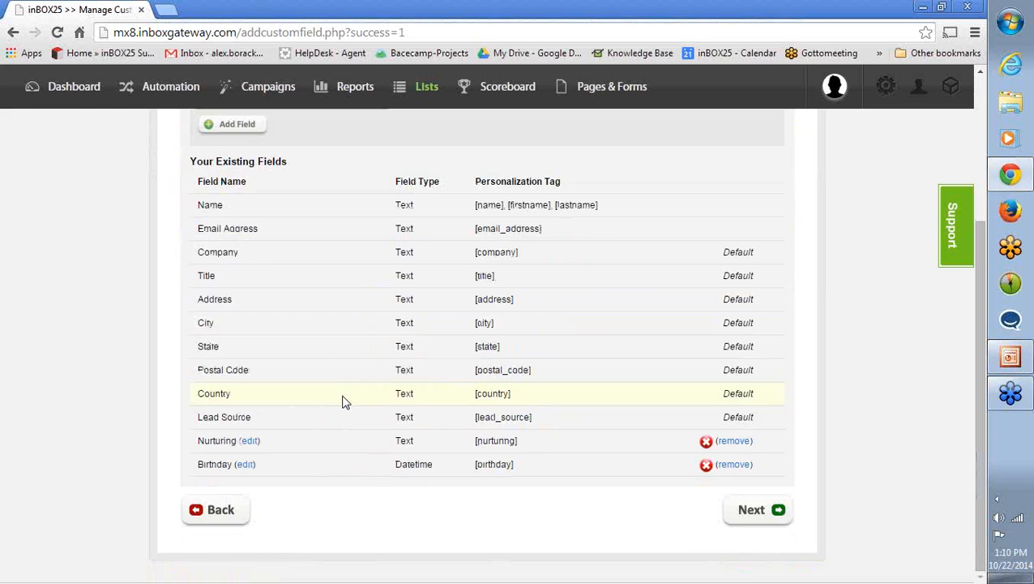
- Add a custom field named Age with the Number type and check it among the existing fields
scroll(345, 437, "up", 3)
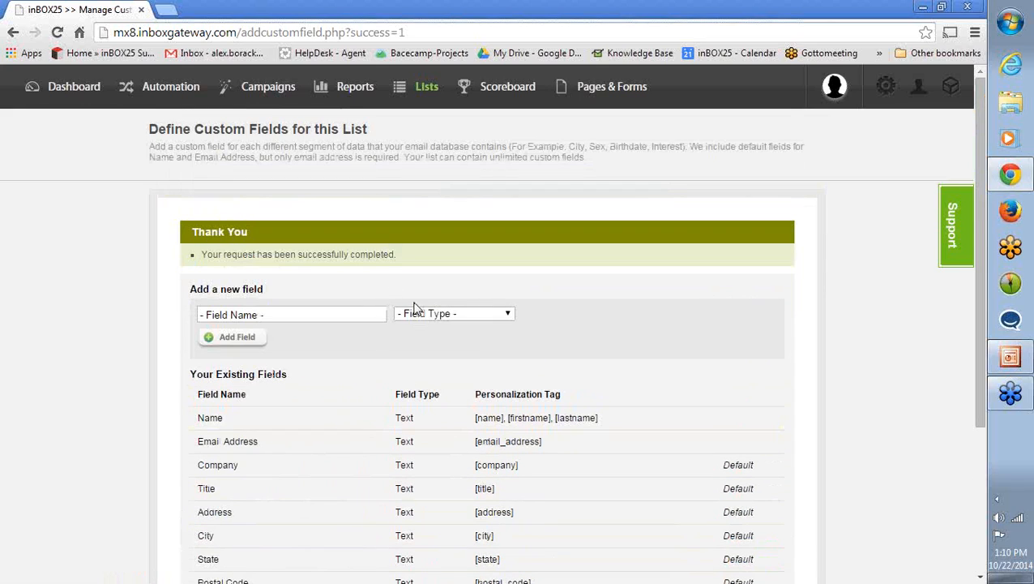
left_click(417, 313)
left_click(418, 352)
left_click(290, 320)
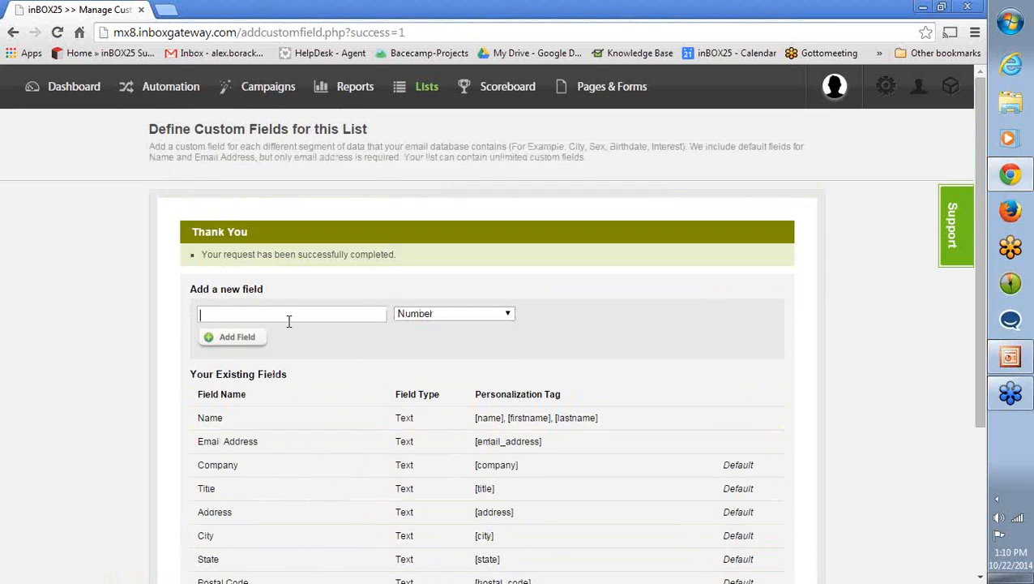
type("Age")
left_click(222, 337)
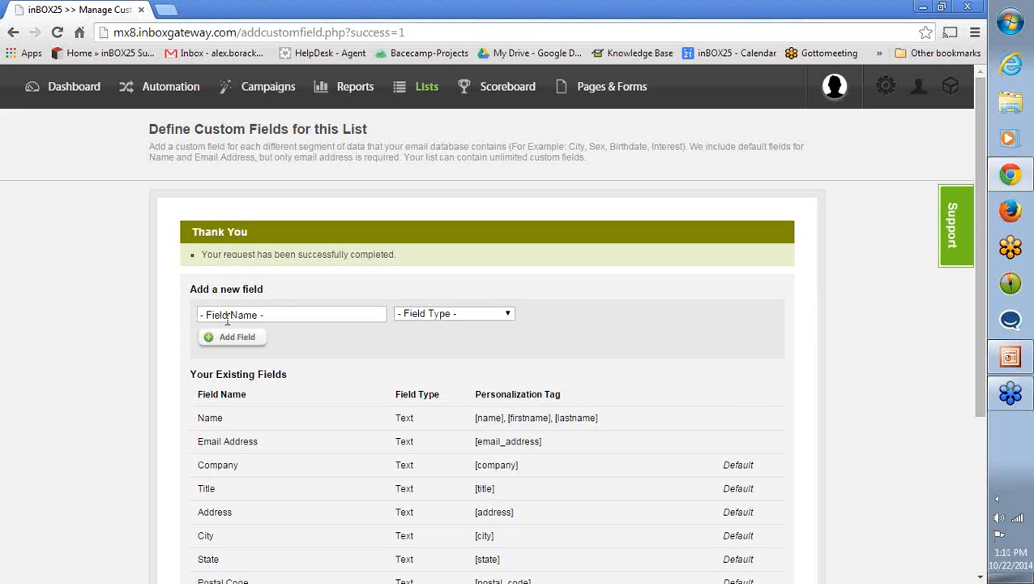
scroll(347, 337, "down", 3)
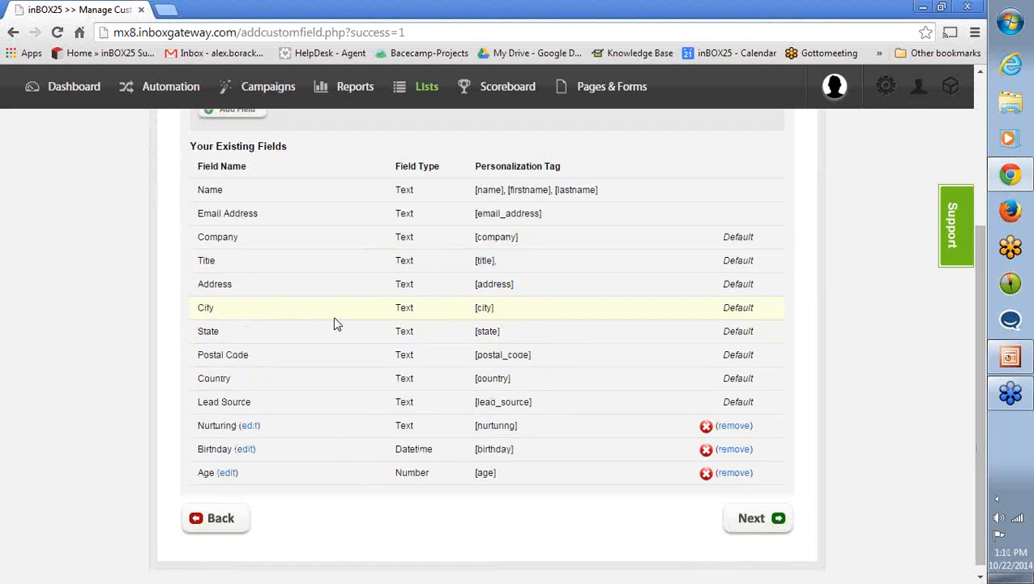
- Proceed from the custom fields and import the file INBOX25 webinar market list - Sheet1.csv as CSV (Comma Separated Values)
left_click(747, 502)
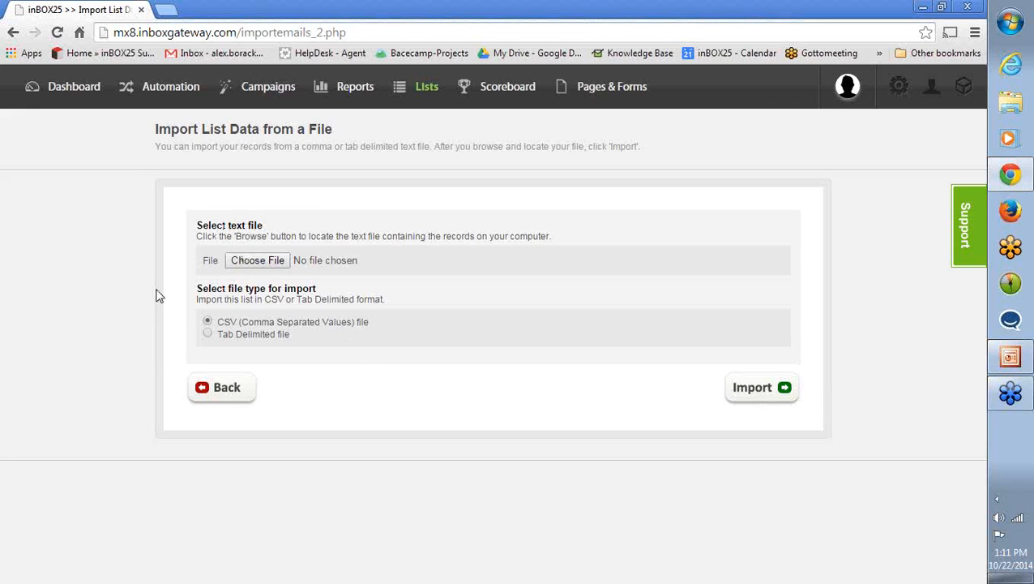
left_click(255, 265)
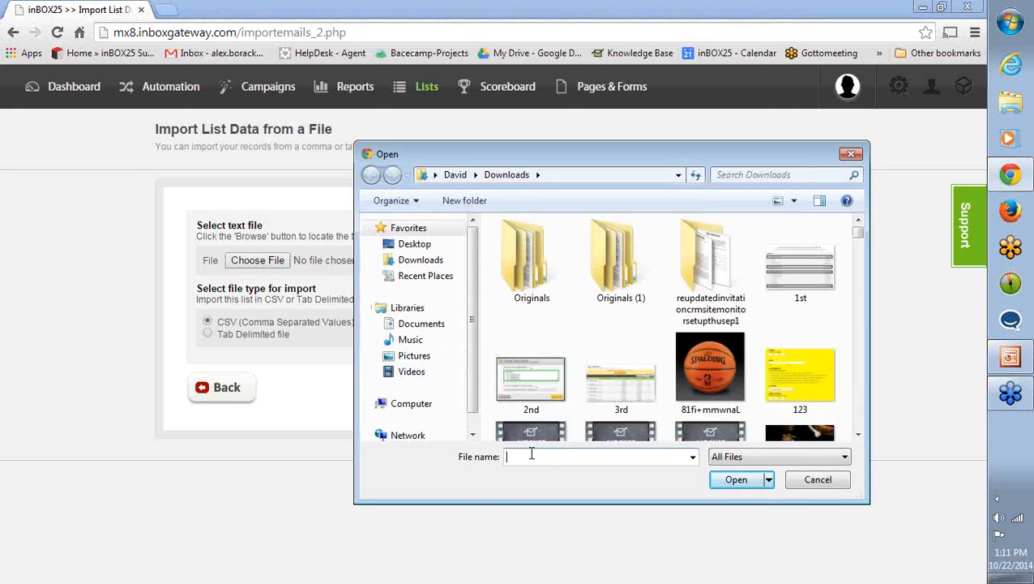
type("INBOX25")
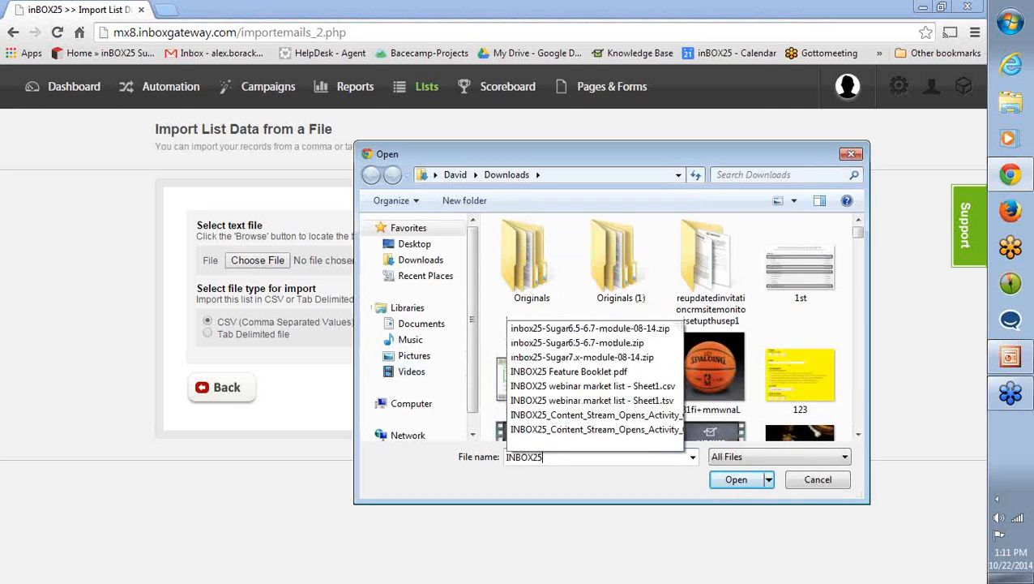
left_click(587, 389)
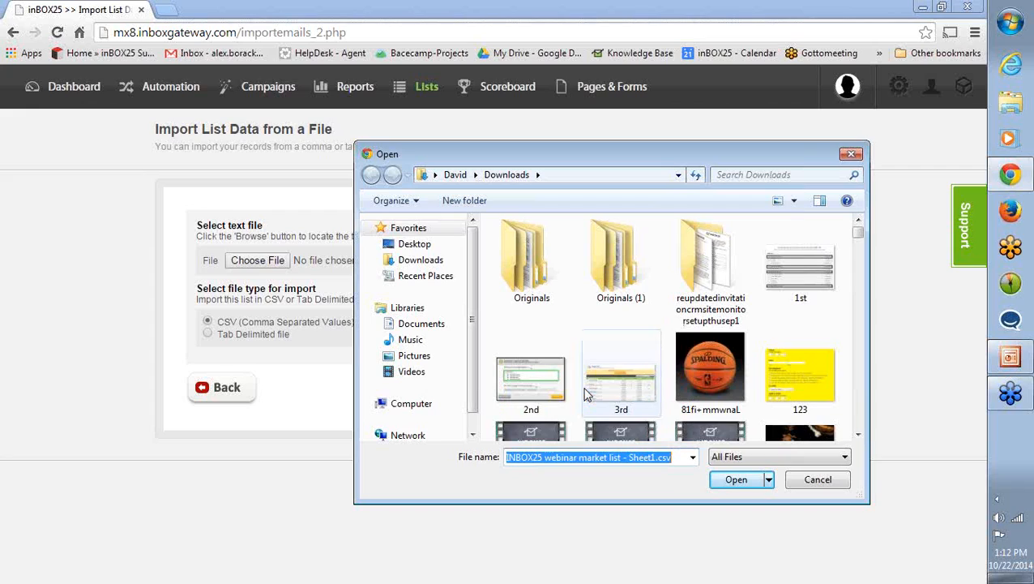
left_click(734, 482)
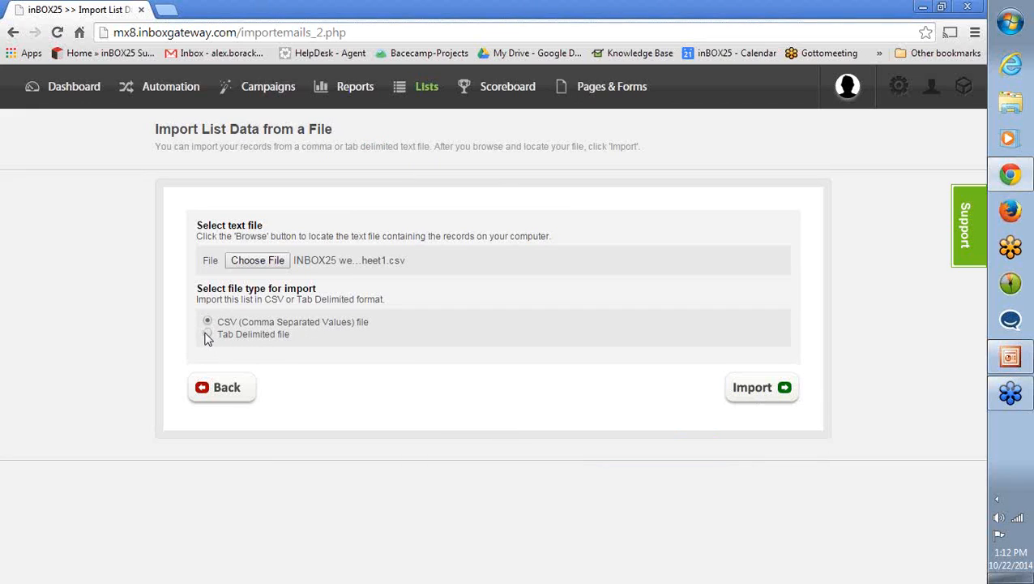
left_click(753, 392)
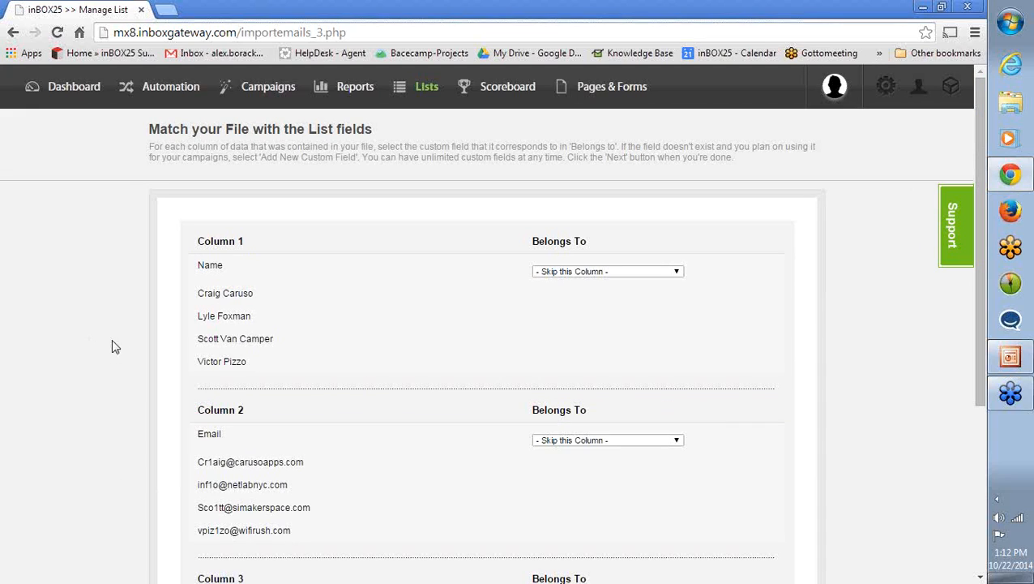
- Look over the imported file's columns and match Column 1 with the Name [text] list field
scroll(120, 324, "down", 1)
scroll(120, 324, "up", 1)
left_click(563, 272)
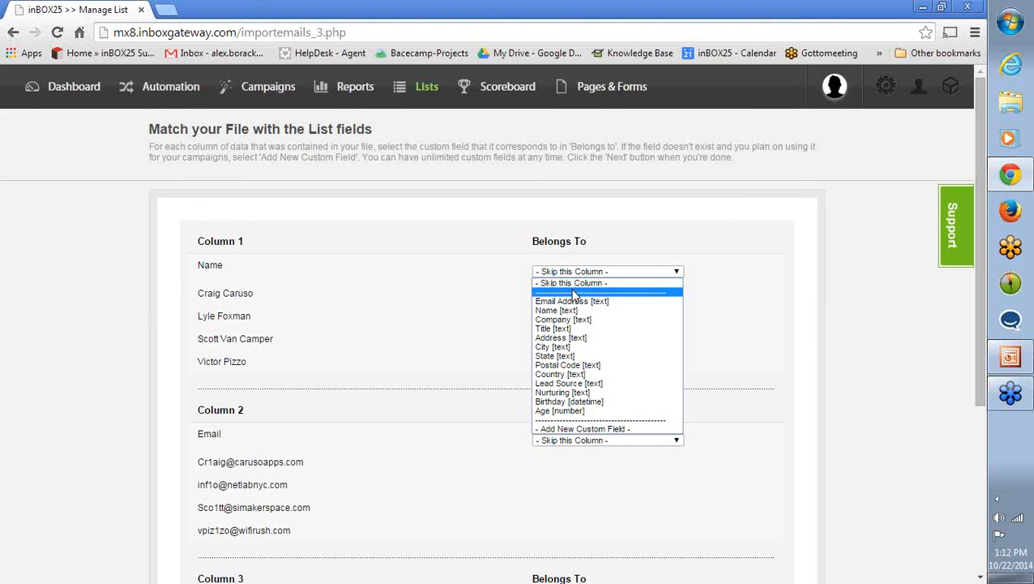
left_click(210, 266)
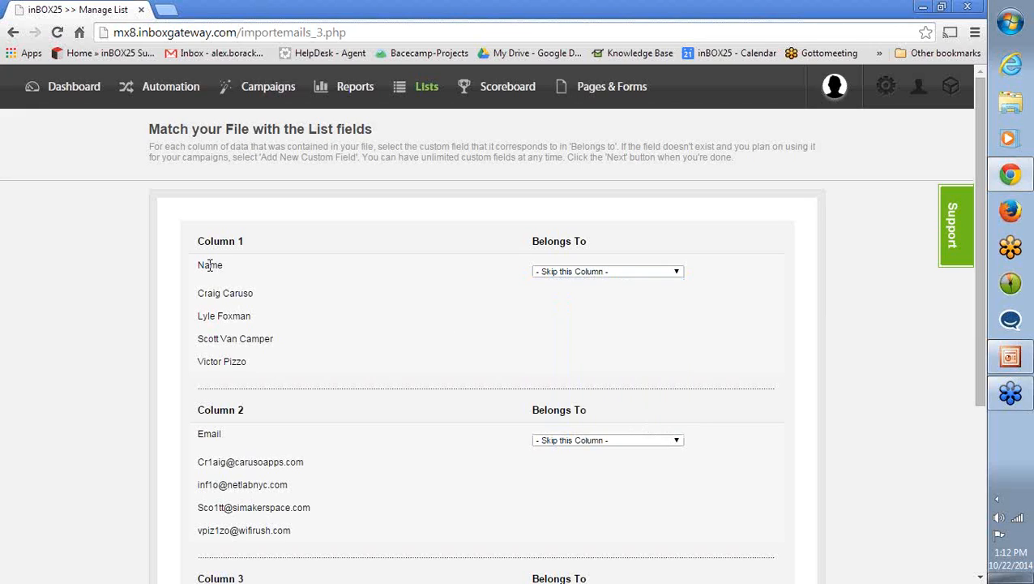
double_click(213, 266)
left_click(455, 275)
left_click(570, 272)
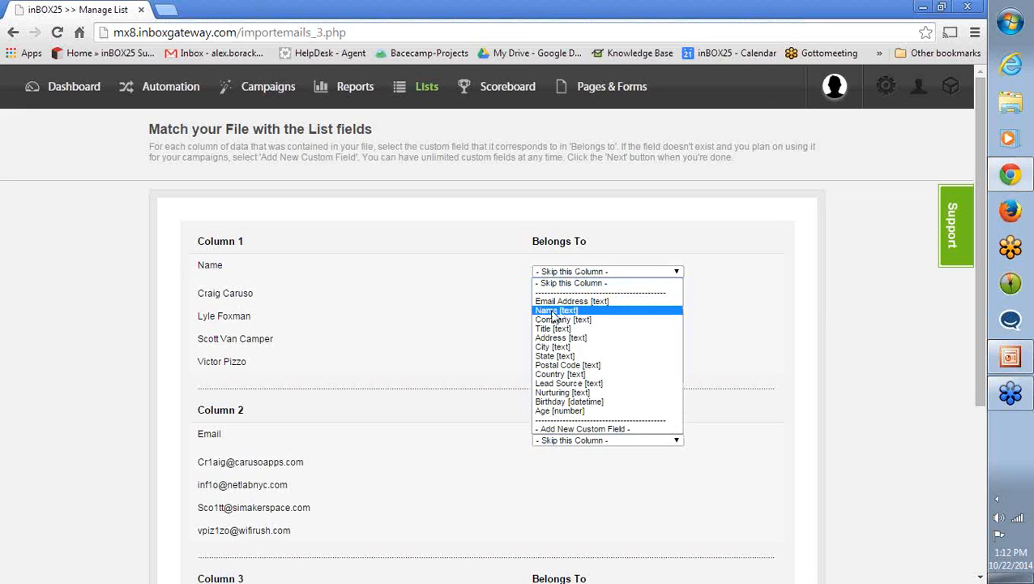
left_click(554, 314)
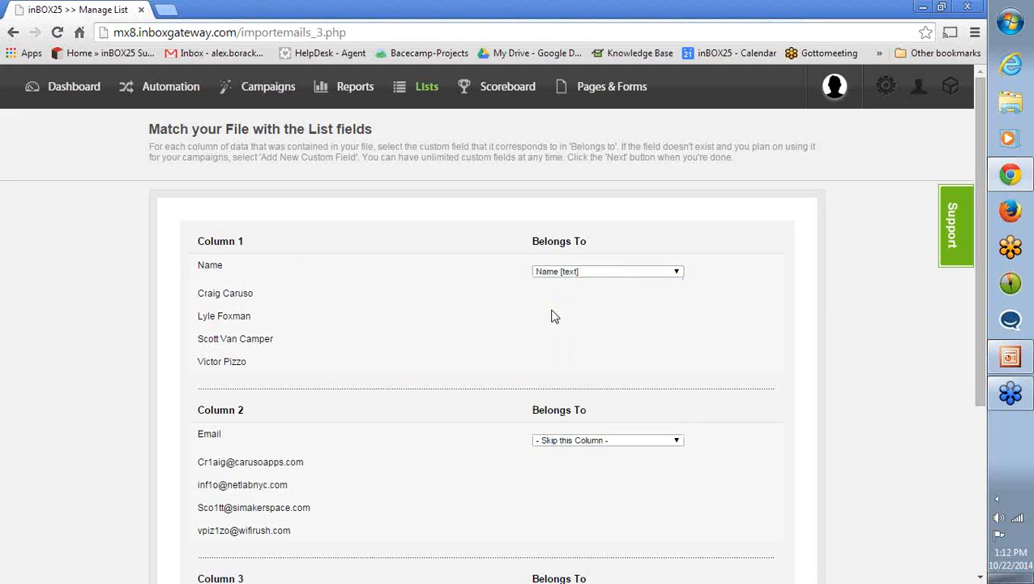
- Match Column 2 with Email Address [text] and Column 3 with Company [text], and complete the list import
scroll(466, 333, "down", 1)
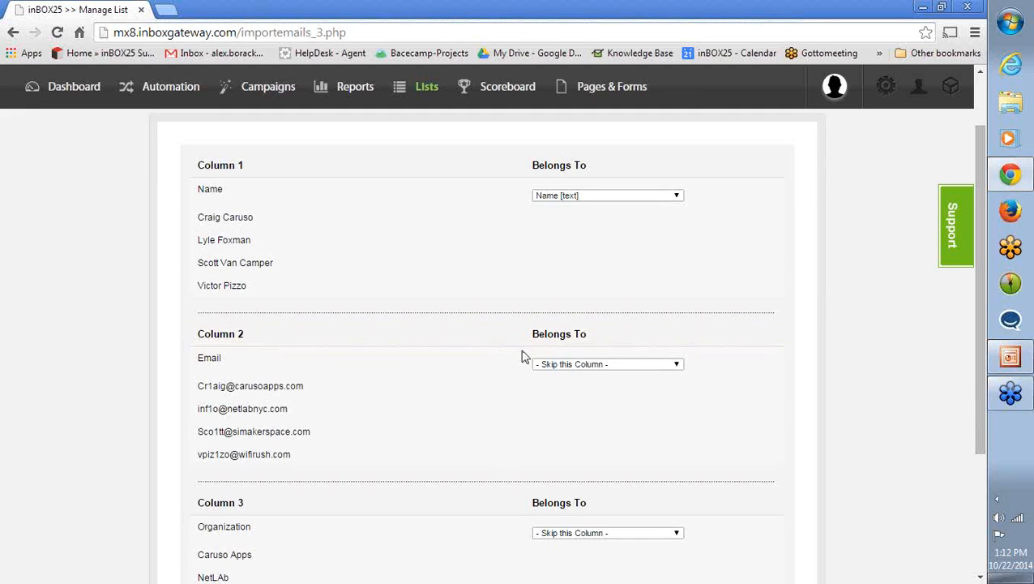
left_click(542, 364)
left_click(549, 395)
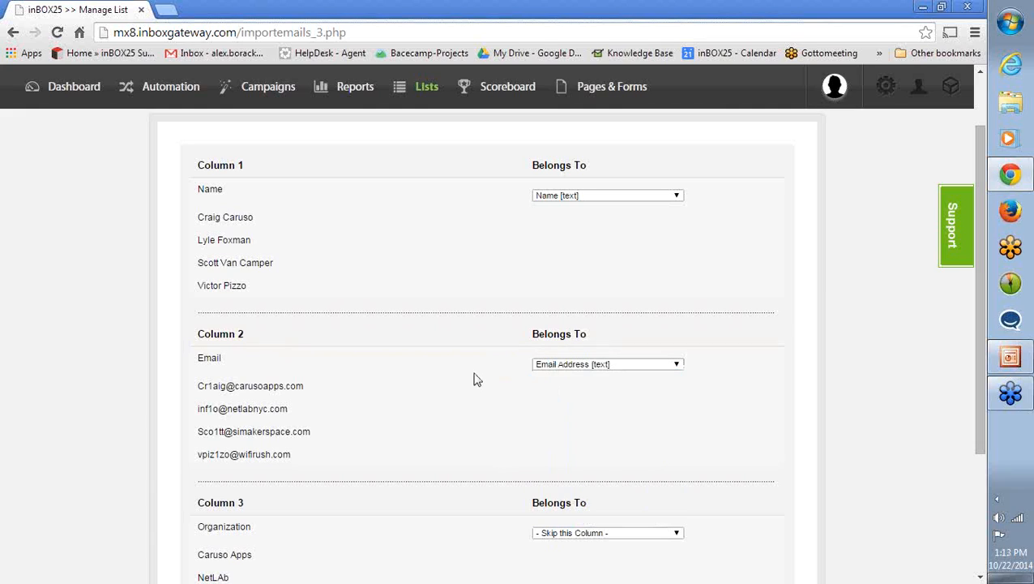
scroll(479, 369, "down", 3)
left_click(584, 348)
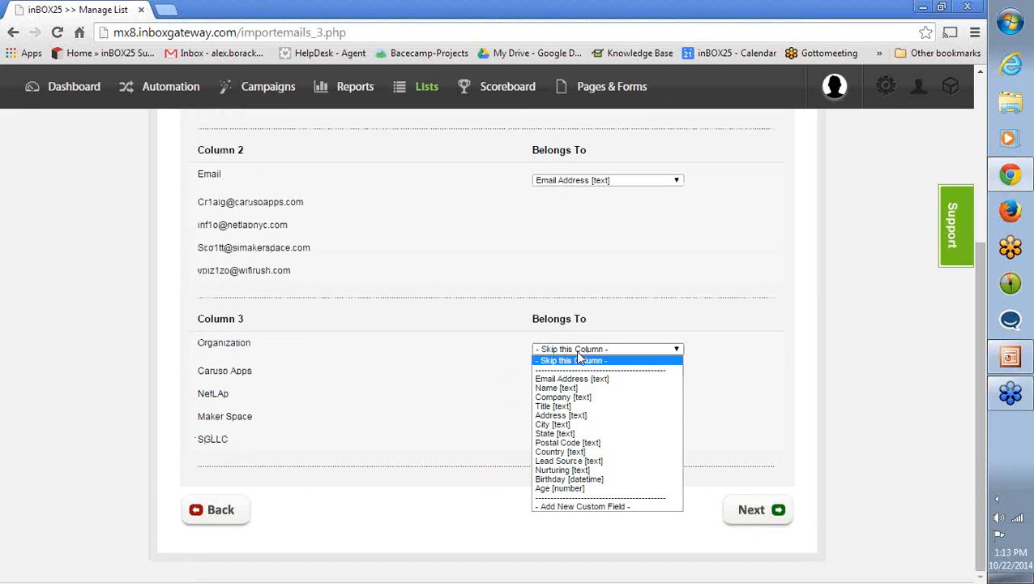
left_click(567, 397)
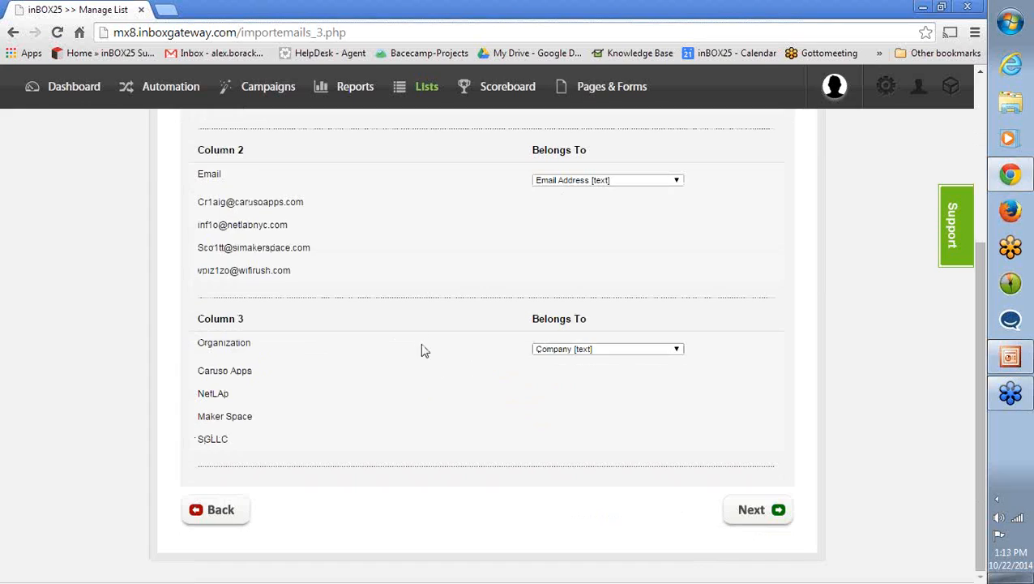
left_click(744, 510)
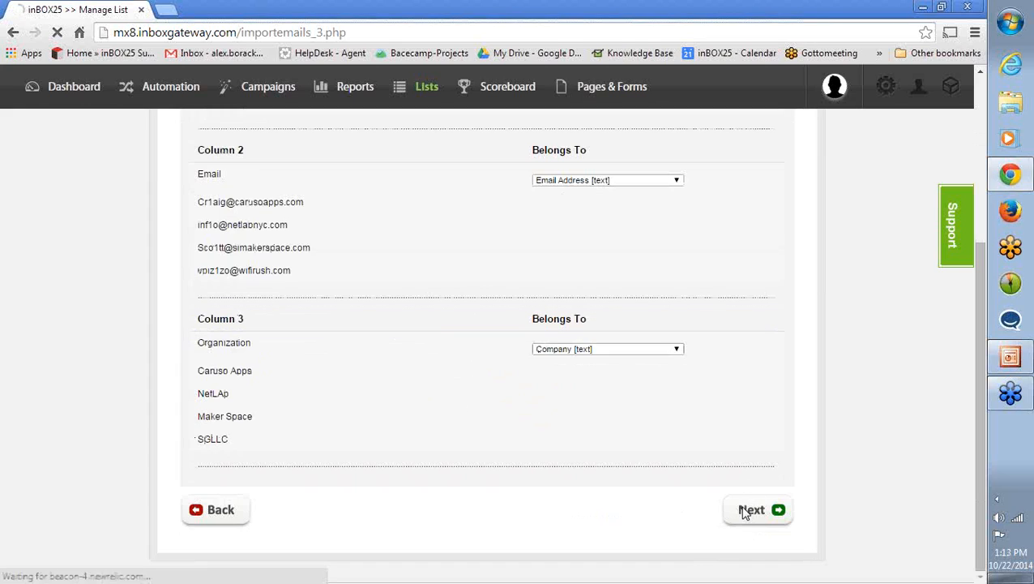
scroll(429, 390, "up", 3)
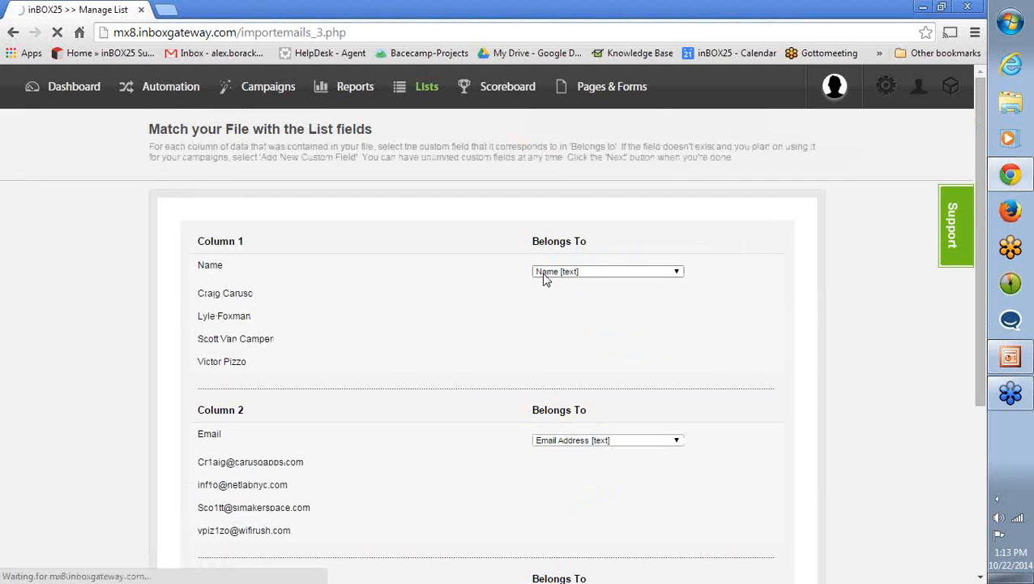
scroll(420, 307, "down", 1)
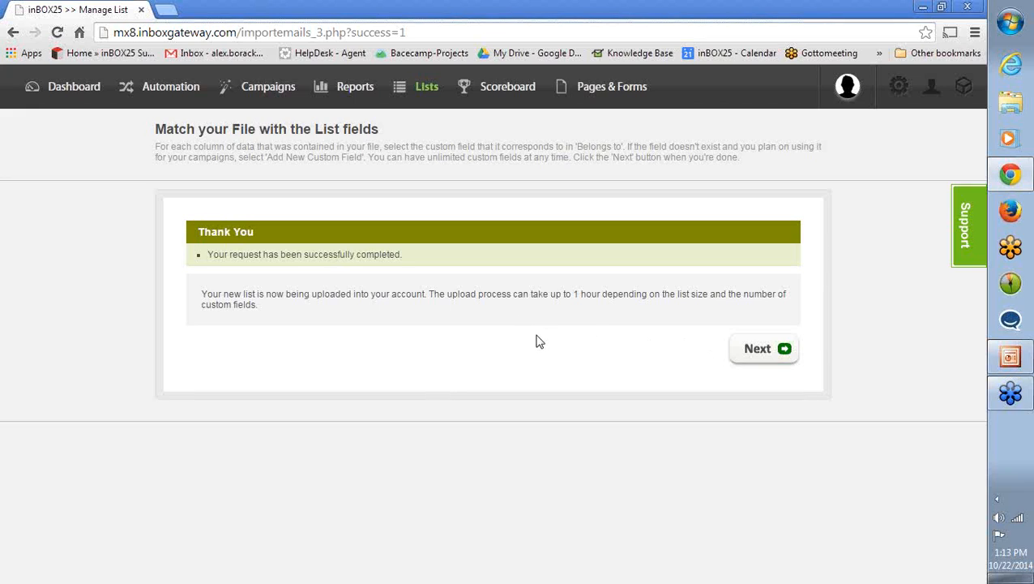
left_click(741, 360)
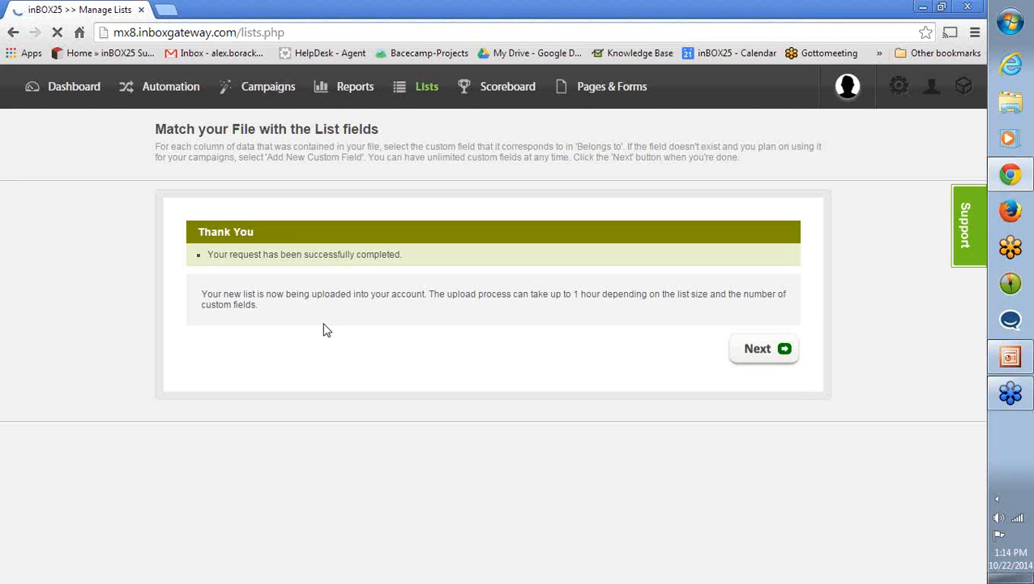
- Examine the lists in the List Manager, comparing their type icons, dates and the import status of INBOX25 Marketing List
left_click(421, 91)
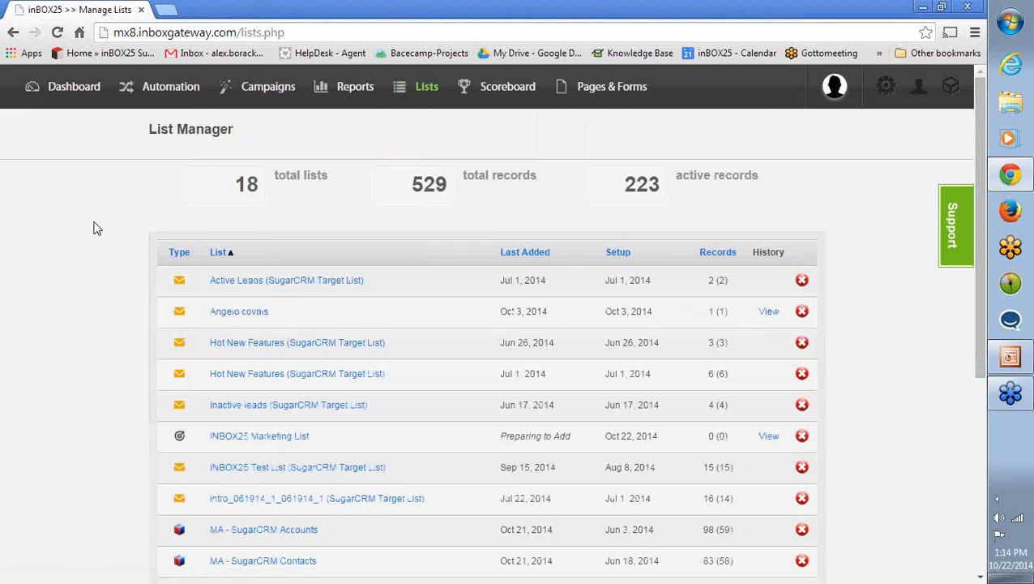
scroll(92, 249, "down", 4)
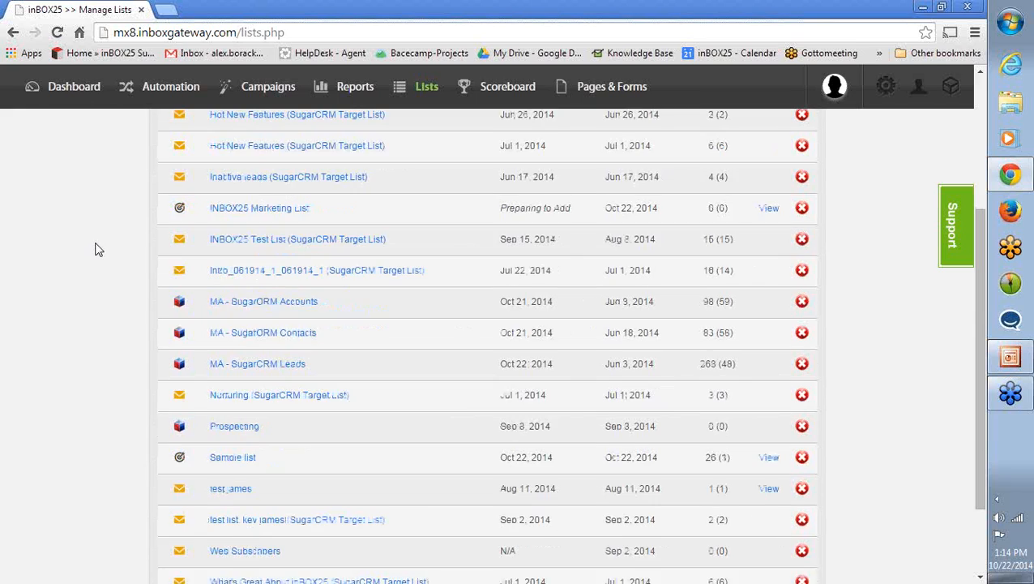
scroll(95, 249, "up", 2)
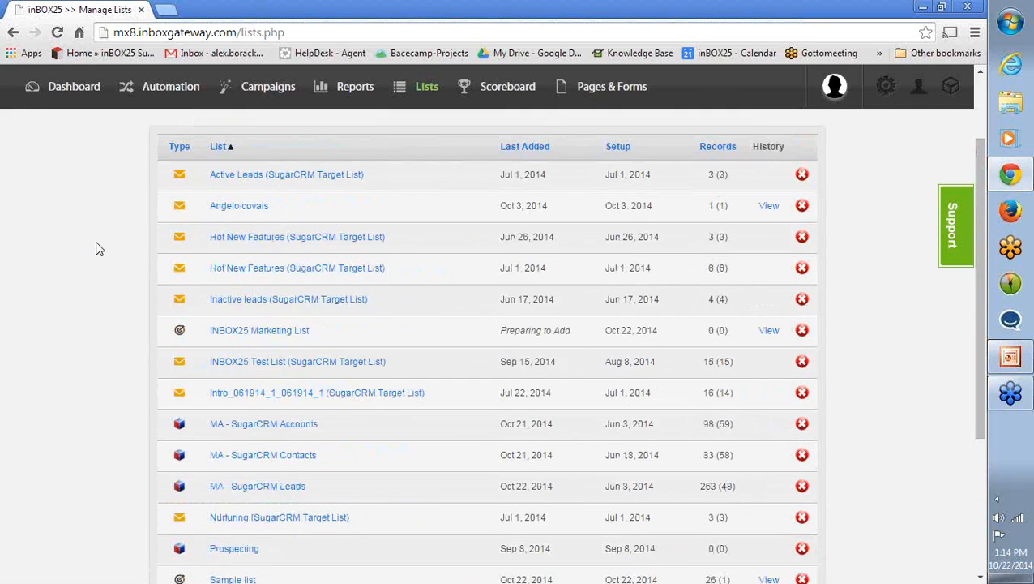
scroll(96, 253, "down", 1)
scroll(95, 254, "down", 1)
scroll(93, 262, "up", 2)
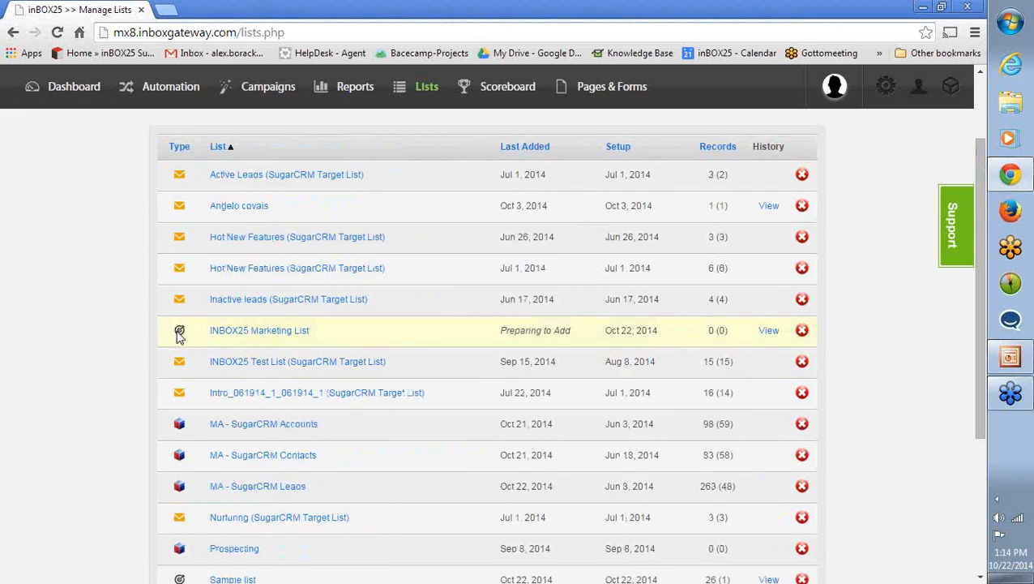
scroll(113, 337, "down", 1)
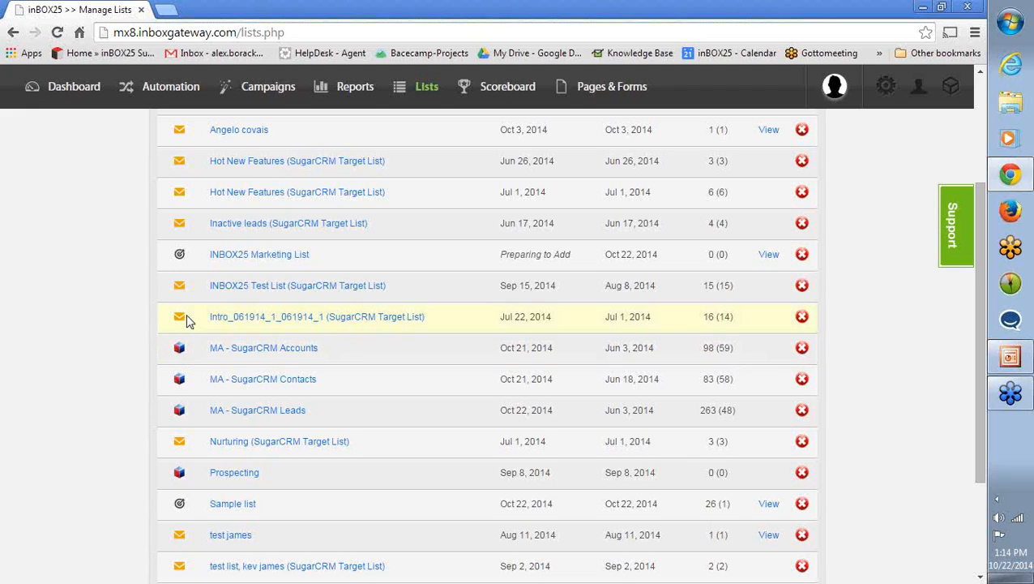
scroll(114, 328, "up", 1)
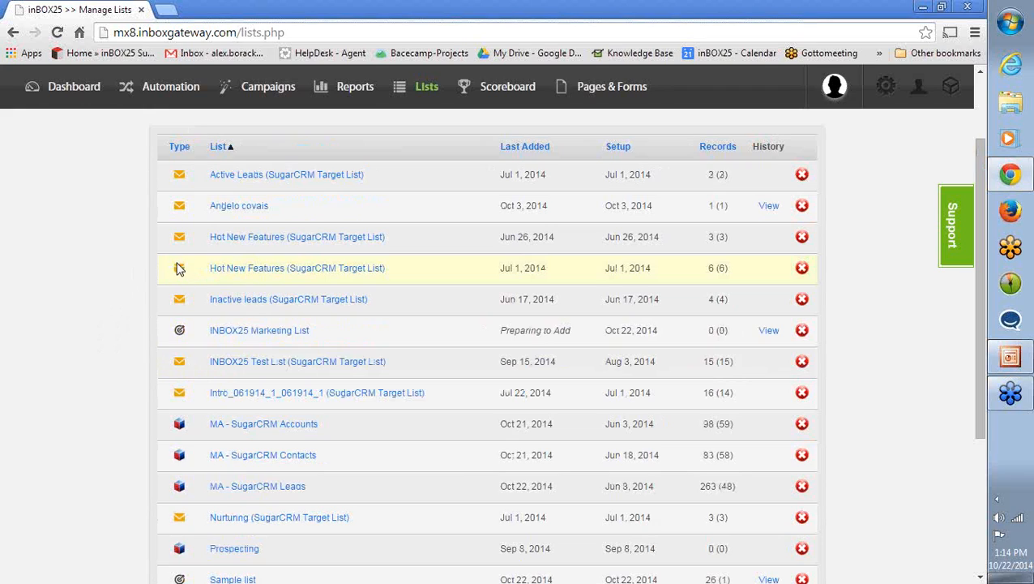
scroll(134, 351, "down", 2)
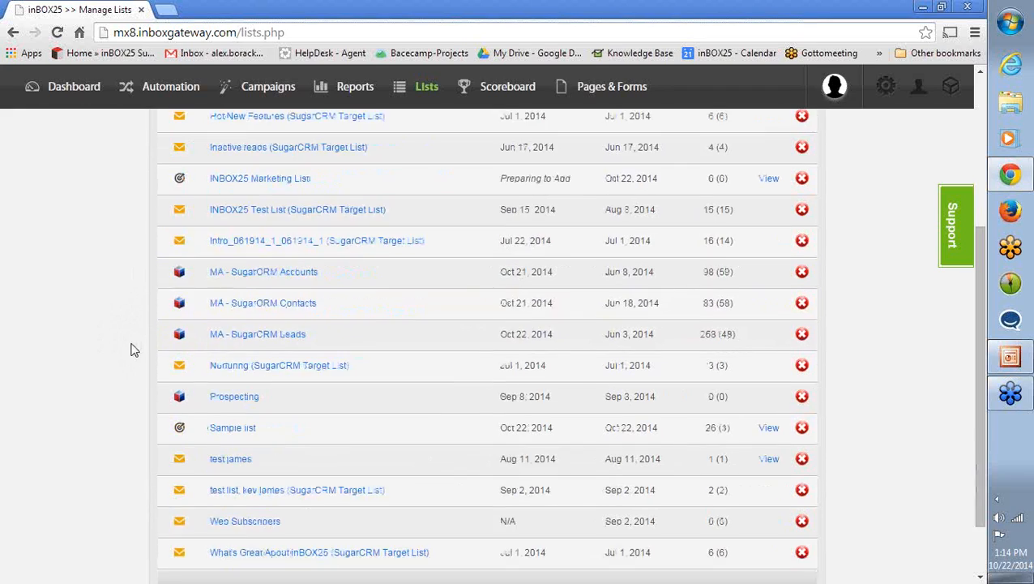
scroll(129, 341, "up", 1)
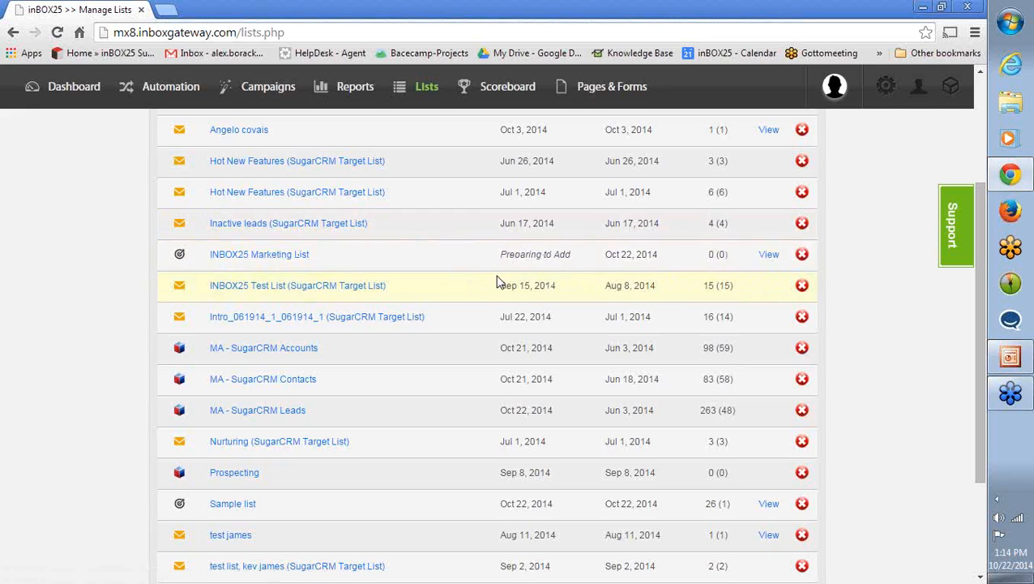
scroll(497, 281, "up", 2)
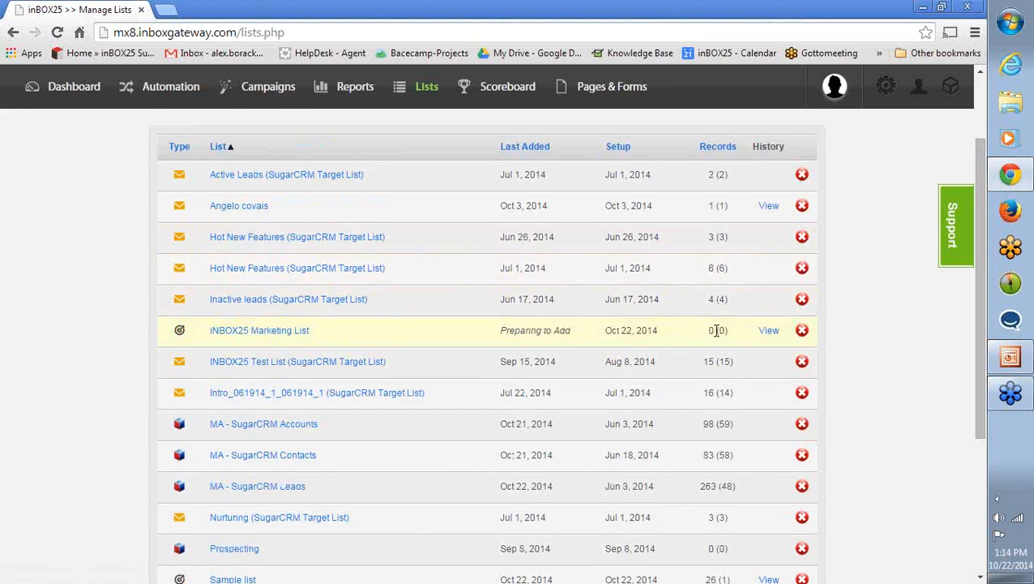
- Check the import history of INBOX25 Marketing List, close it, and look at the Sample list entry
left_click(507, 338)
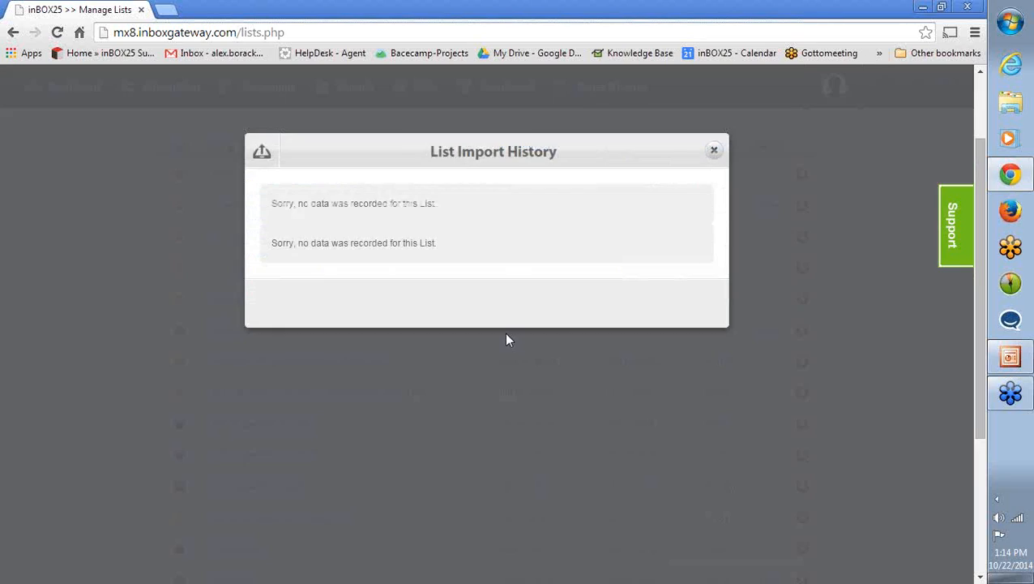
left_click(714, 151)
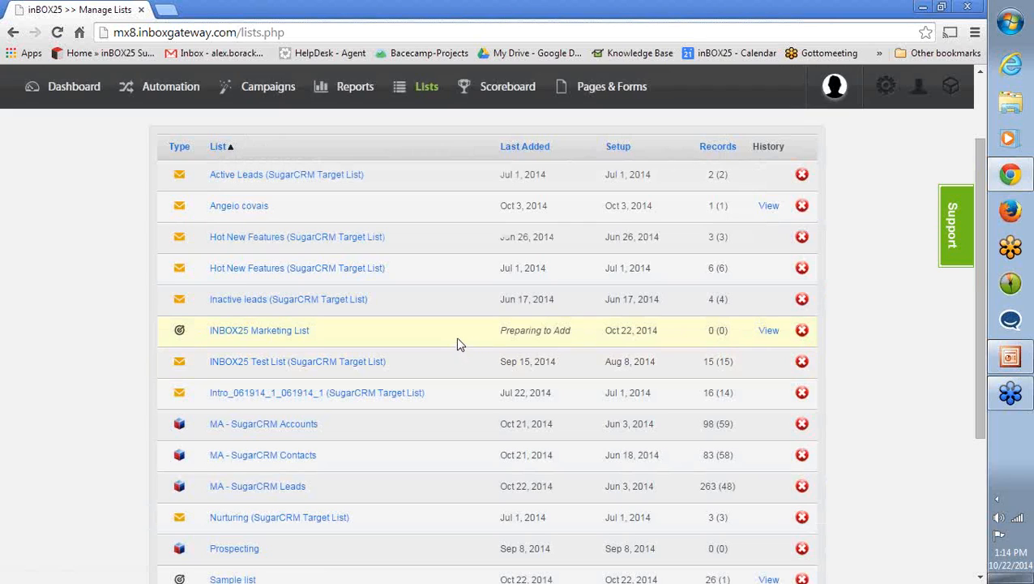
scroll(466, 345, "down", 2)
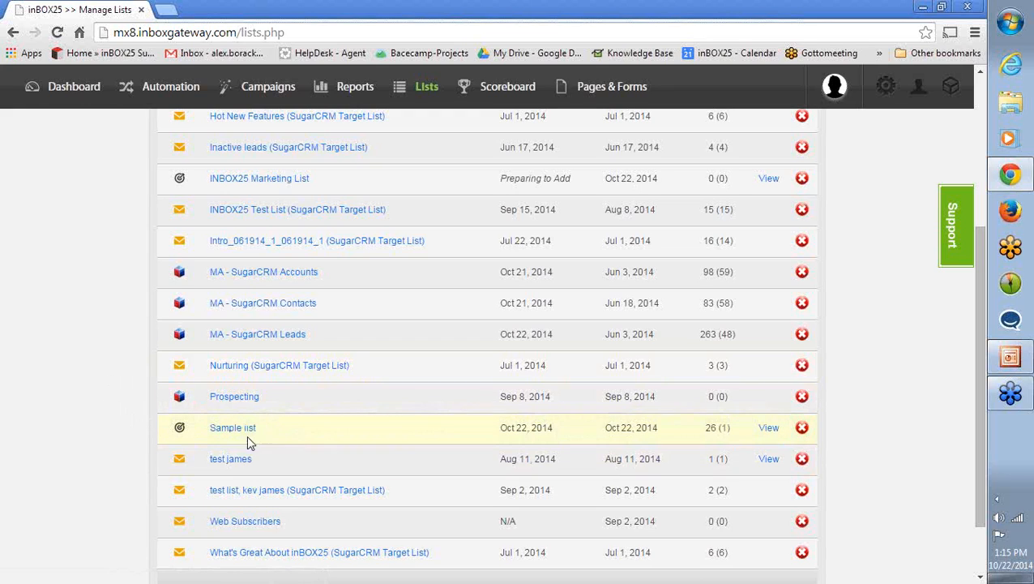
scroll(130, 403, "up", 3)
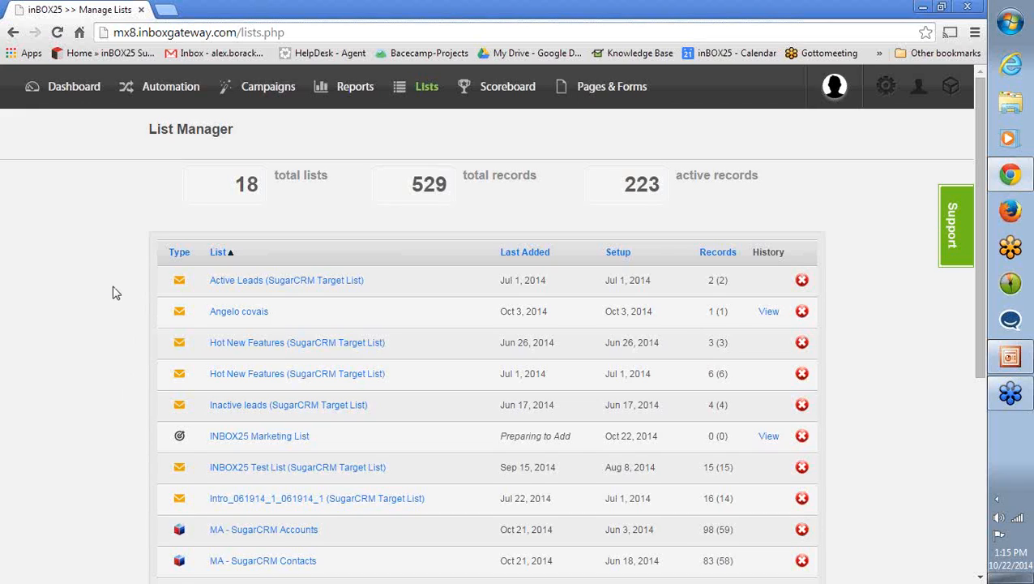
- Open the Marketing List Request Info page from the Landing Page Manager for editing and show its form settings
mouse_move(614, 94)
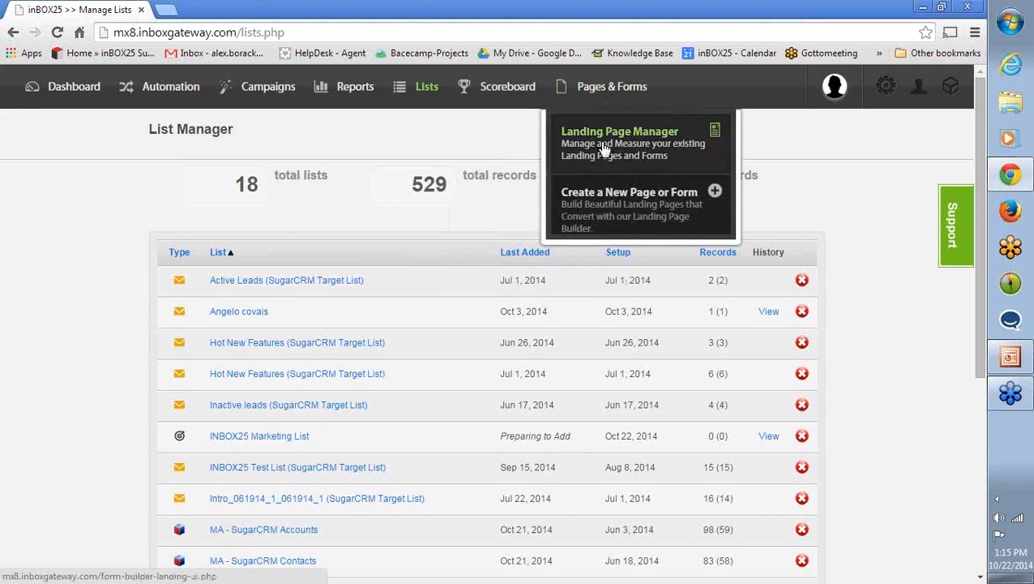
left_click(604, 150)
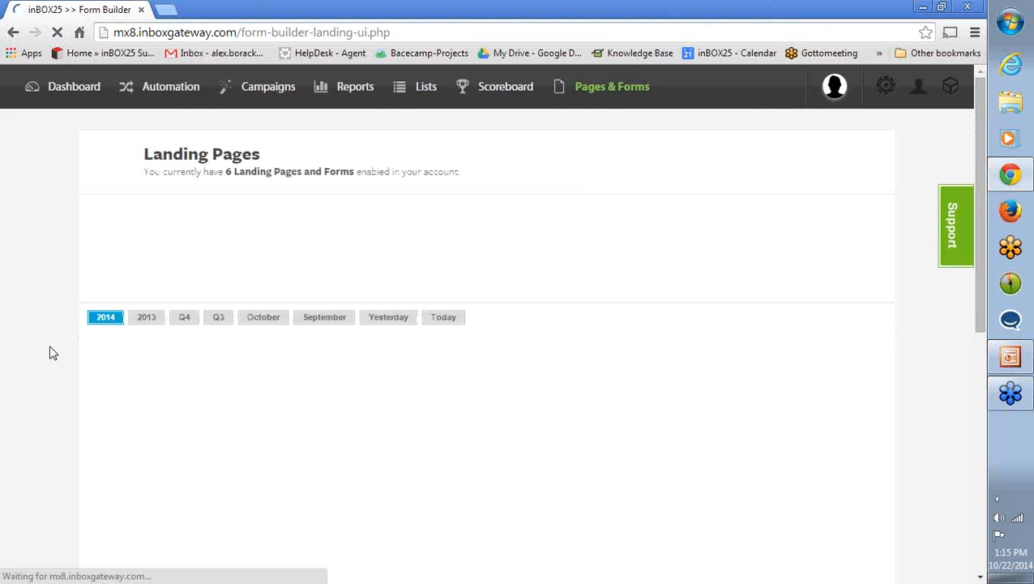
scroll(49, 352, "down", 5)
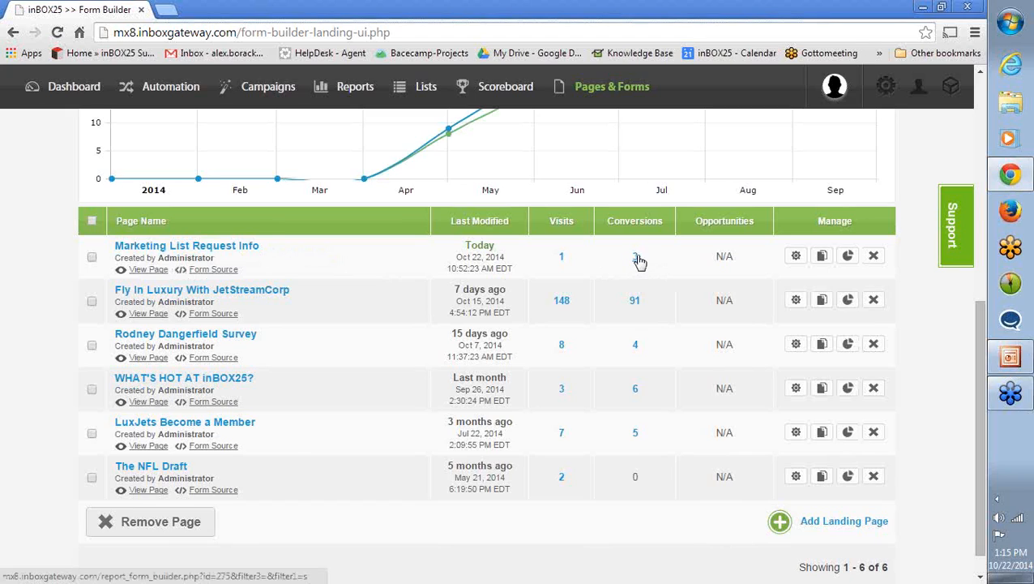
left_click(793, 260)
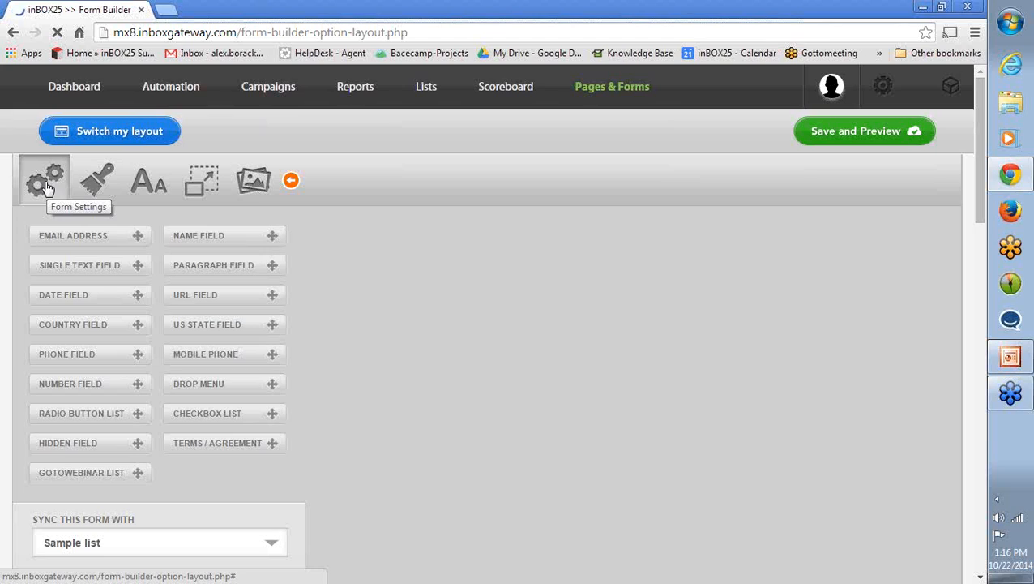
left_click(46, 186)
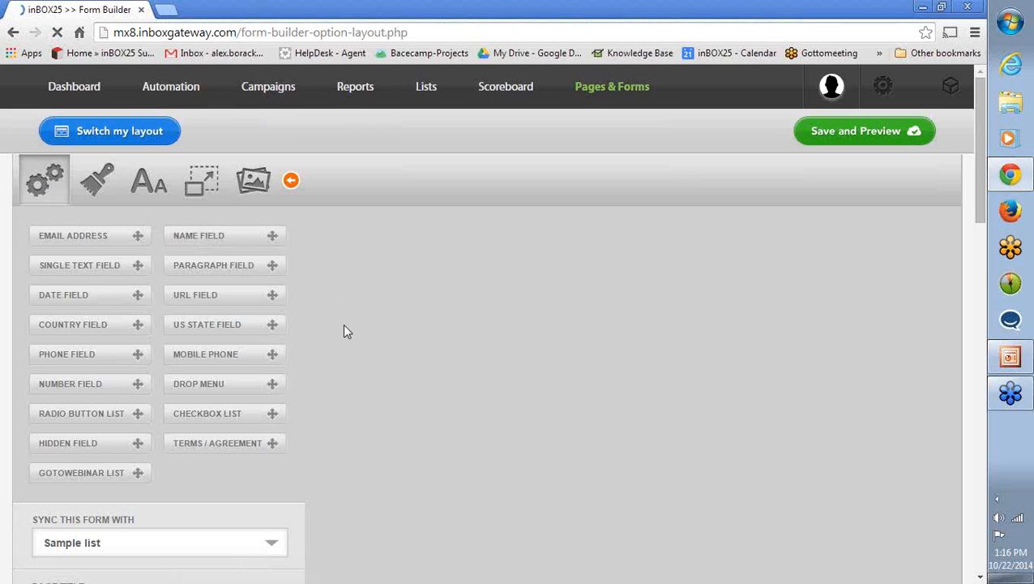
- Review the lists the form can sync with and select Sample list
scroll(343, 324, "down", 5)
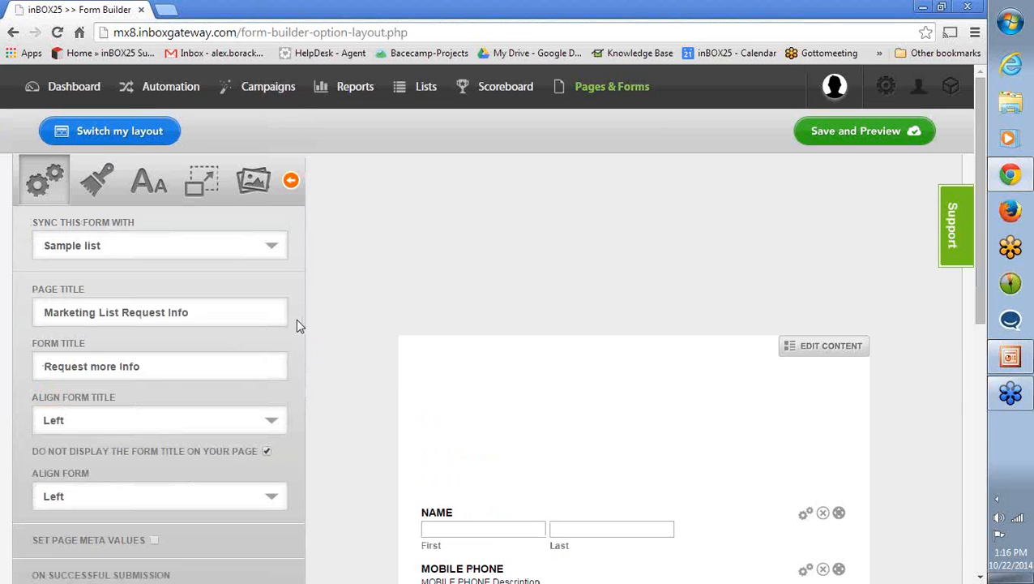
left_click(132, 248)
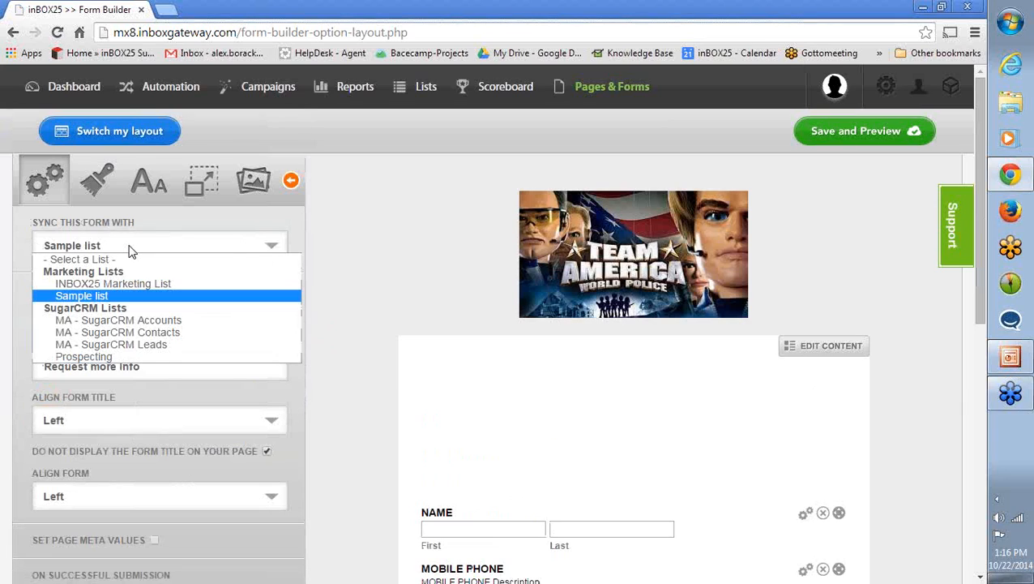
left_click(118, 295)
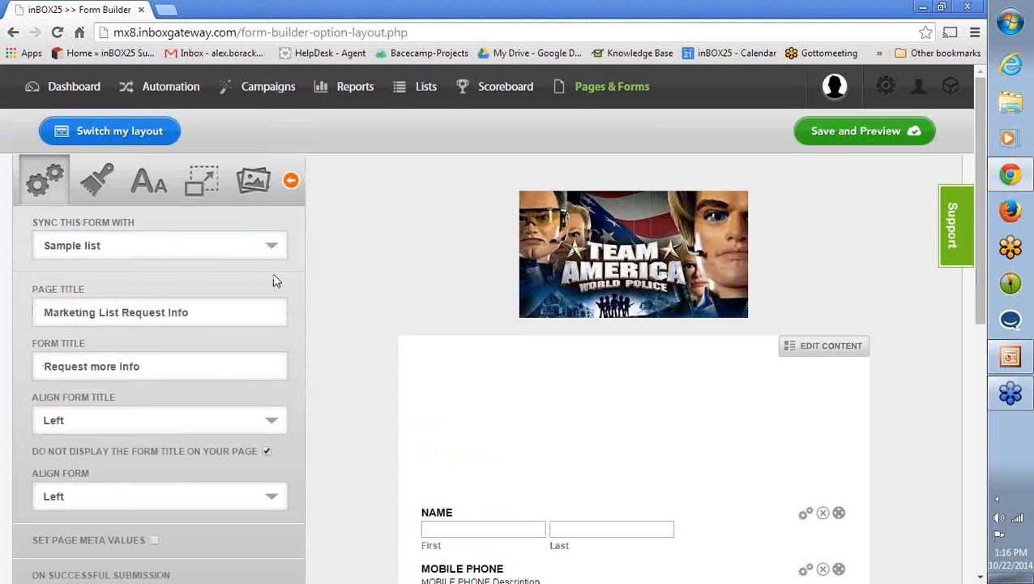
- Examine the form's page settings, including titles, alignment, confirmation message, submit button and on-submit alerts
scroll(277, 279, "down", 1)
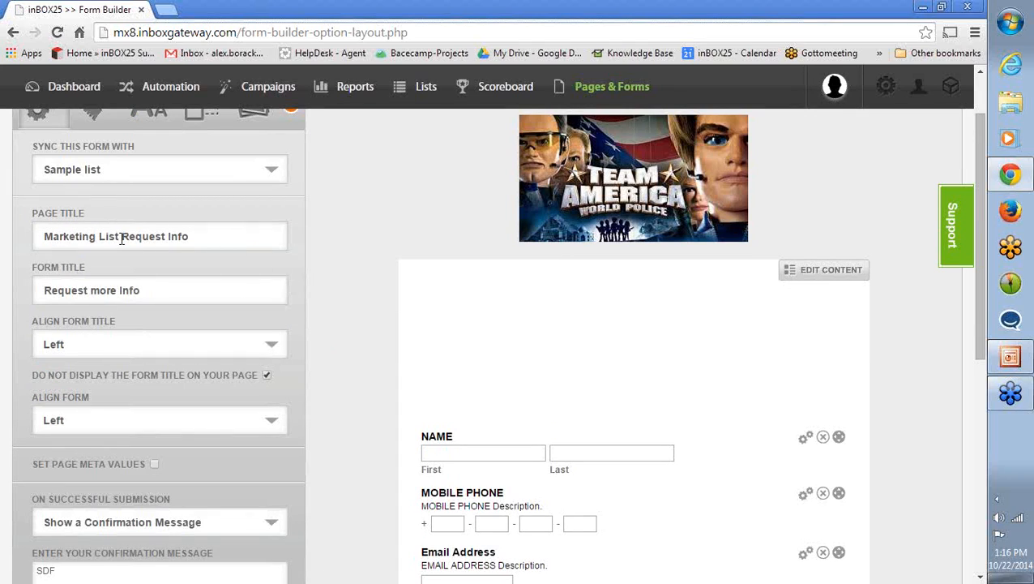
scroll(102, 256, "down", 1)
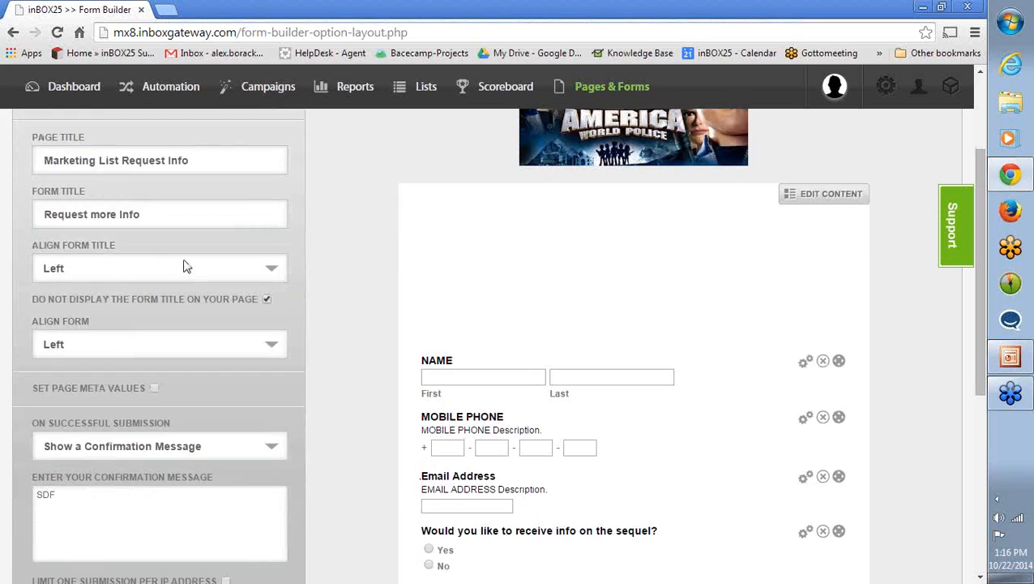
scroll(224, 248, "down", 1)
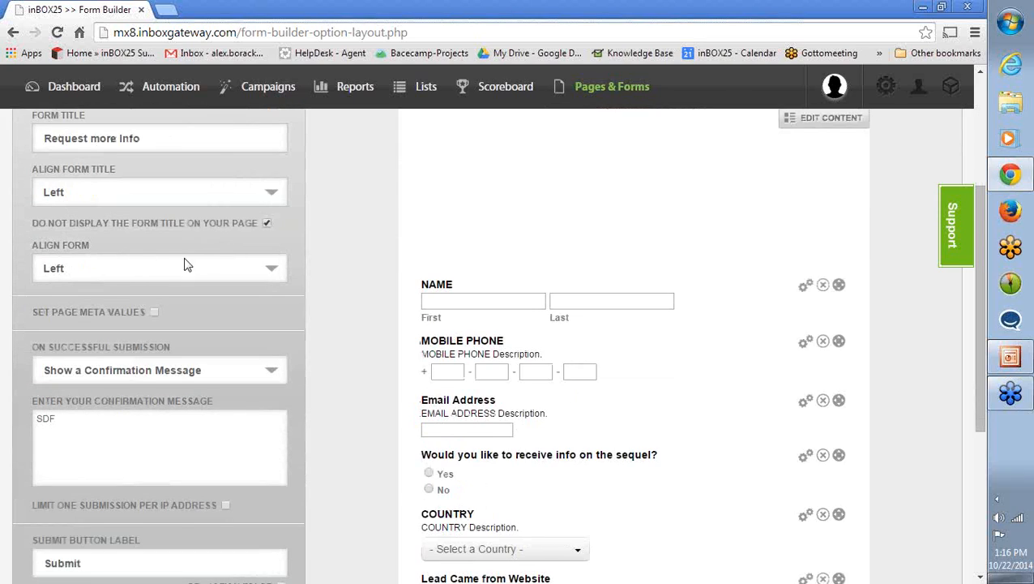
scroll(161, 272, "down", 4)
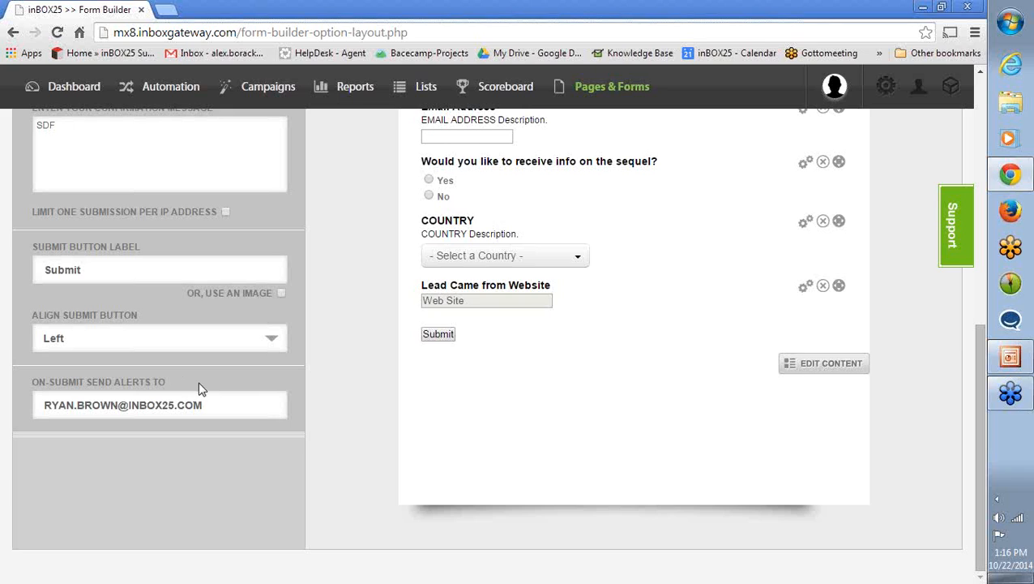
scroll(192, 376, "up", 7)
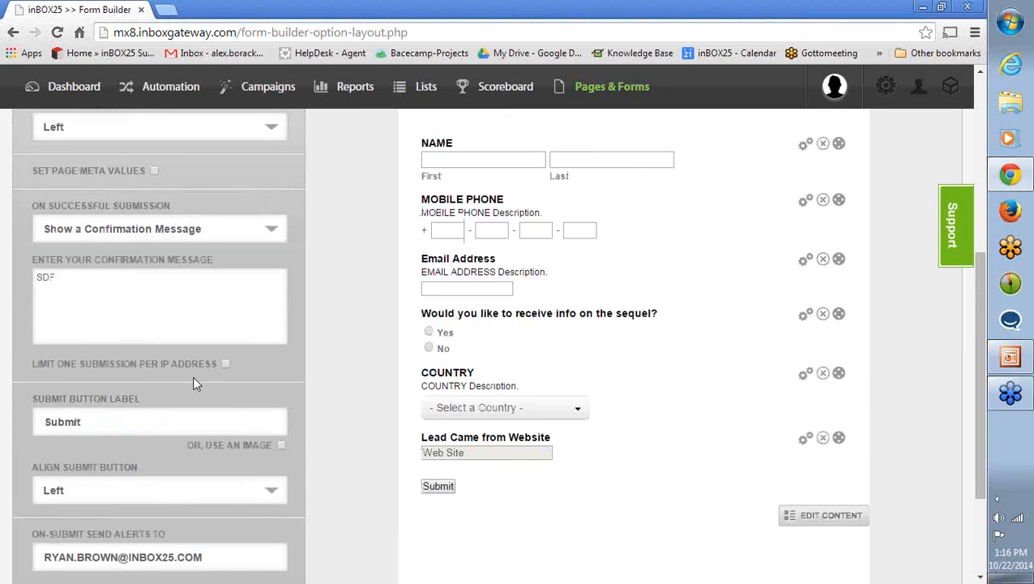
scroll(195, 387, "down", 3)
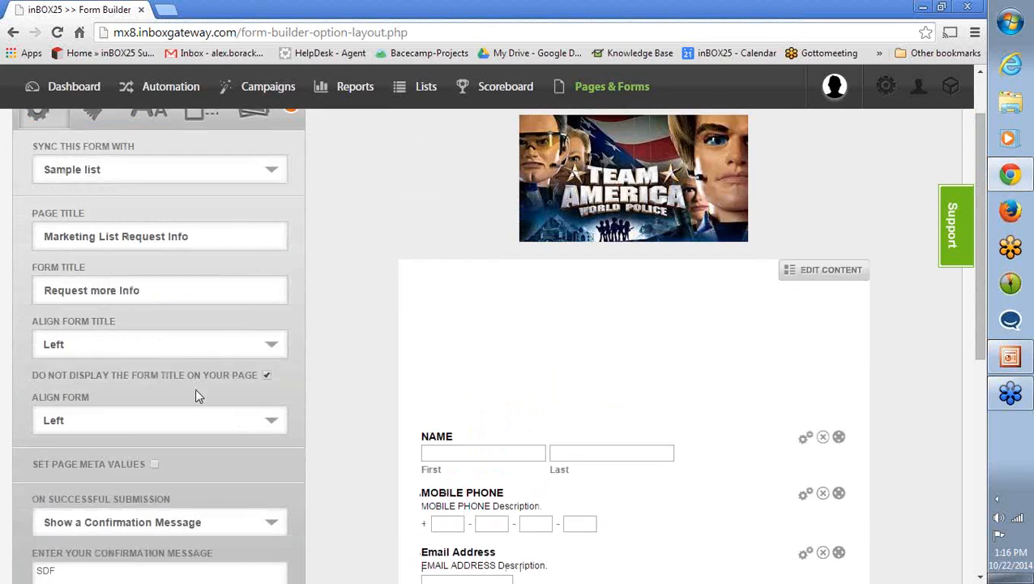
scroll(194, 384, "down", 2)
scroll(195, 389, "down", 2)
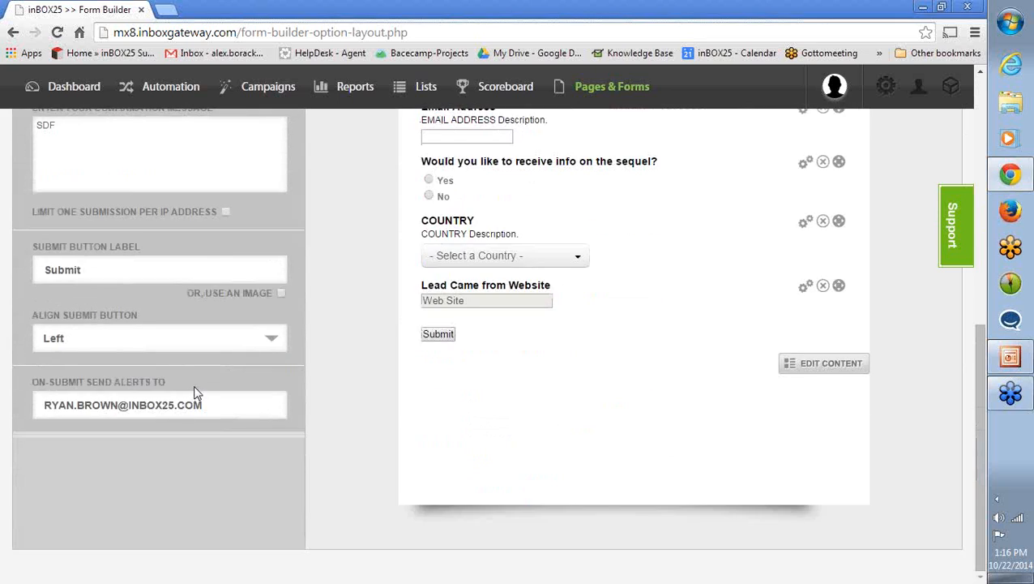
scroll(194, 389, "up", 7)
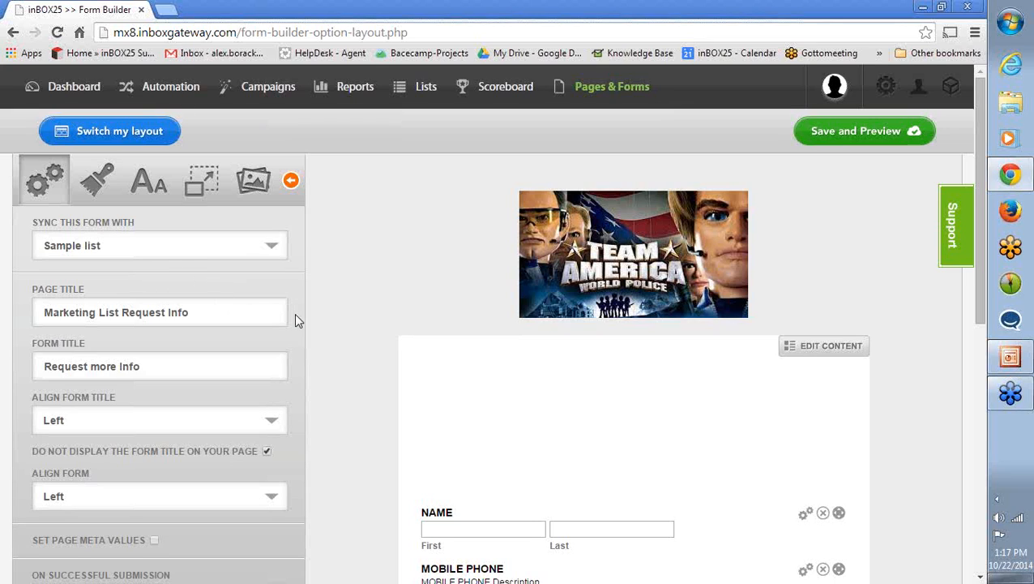
scroll(292, 316, "down", 6)
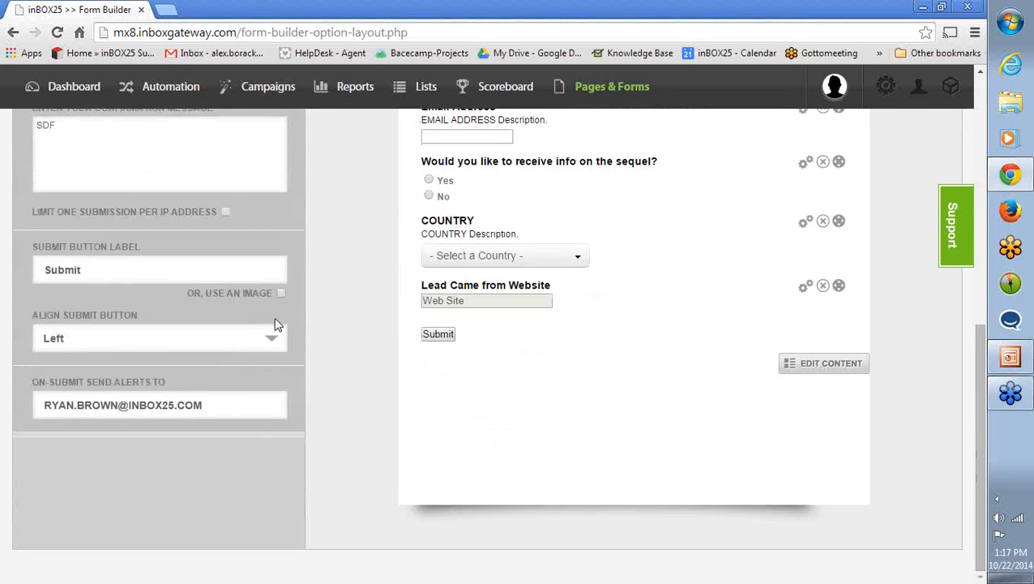
scroll(274, 324, "up", 7)
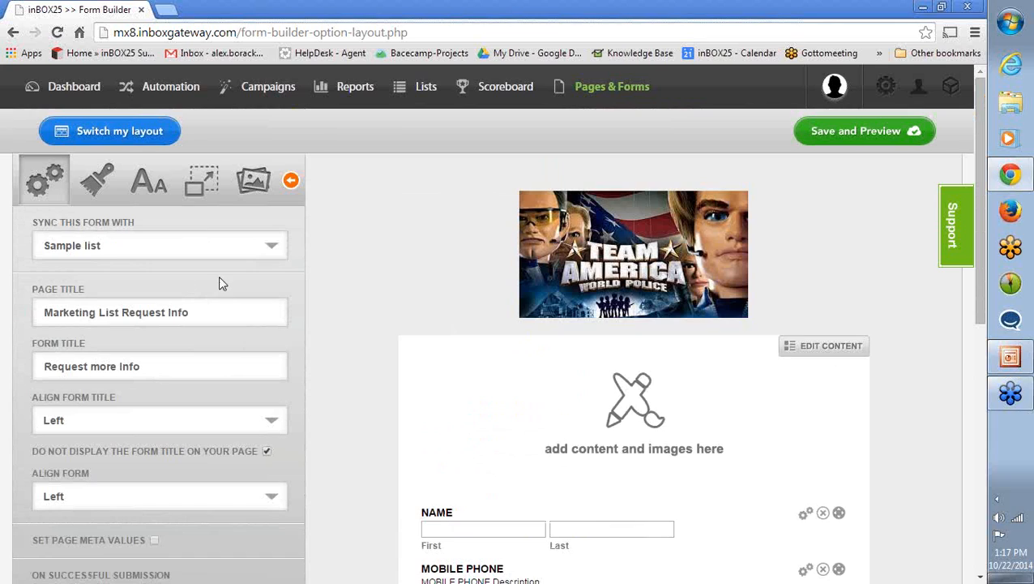
- Check which list fields the form's NAME and MOBILE PHONE fields are mapped to, and close the field settings
scroll(274, 295, "down", 2)
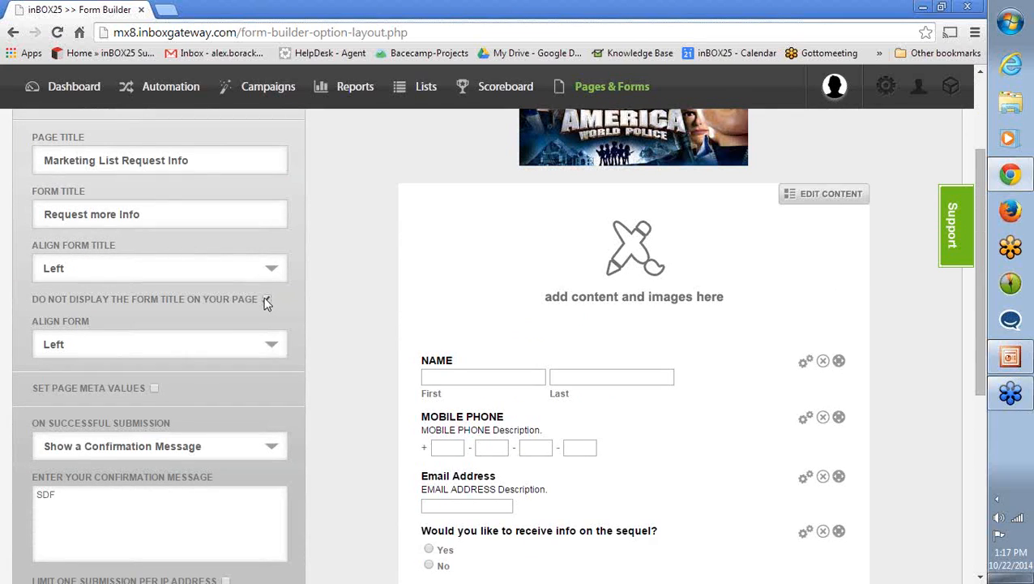
scroll(263, 299, "down", 1)
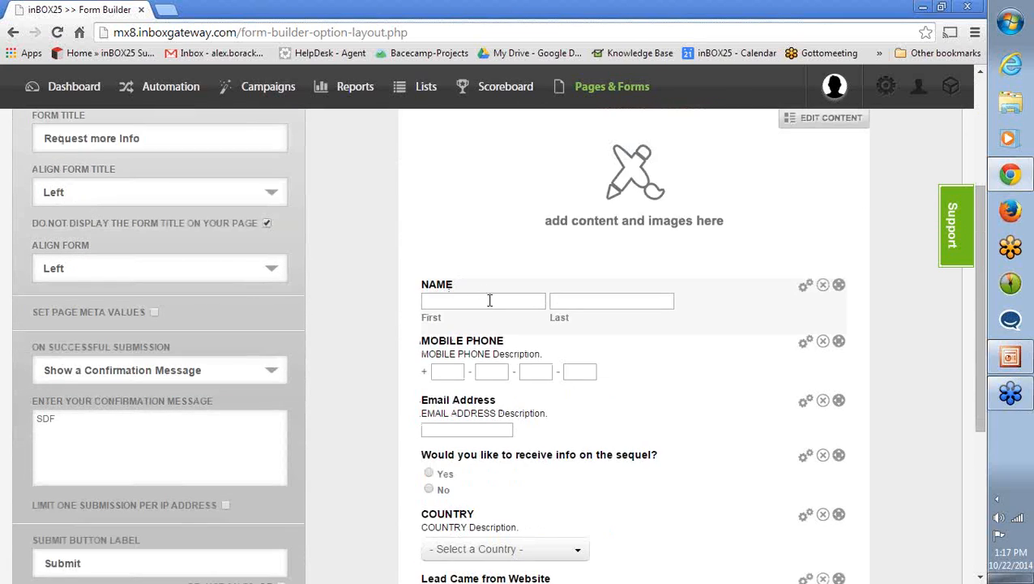
scroll(473, 328, "up", 3)
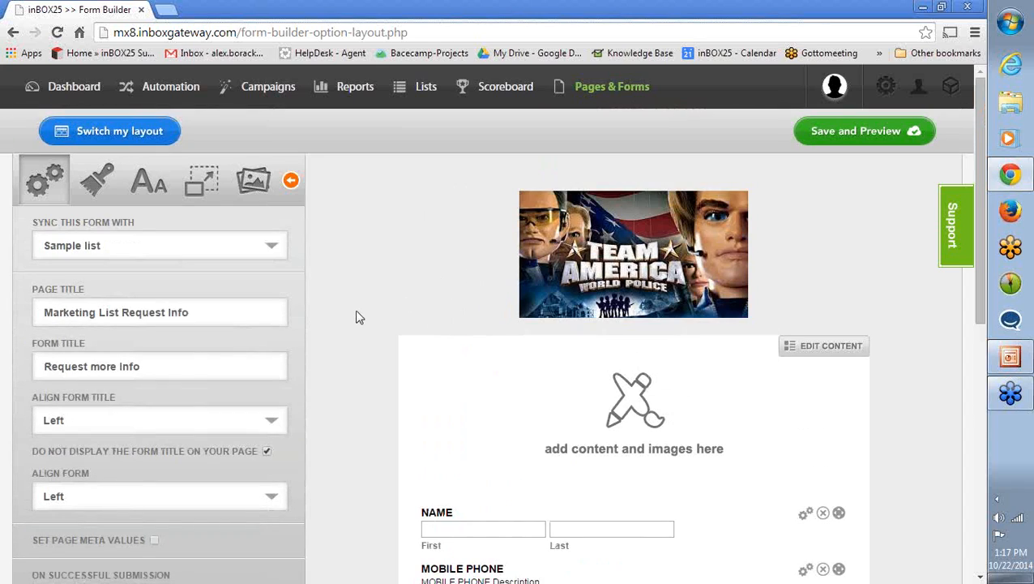
scroll(355, 318, "down", 1)
scroll(355, 316, "down", 2)
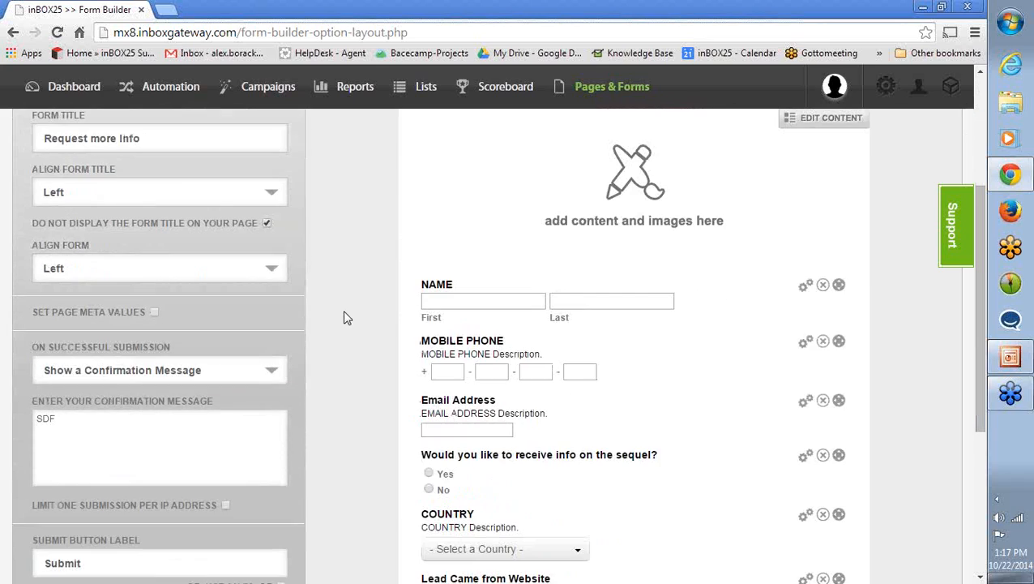
left_click(805, 288)
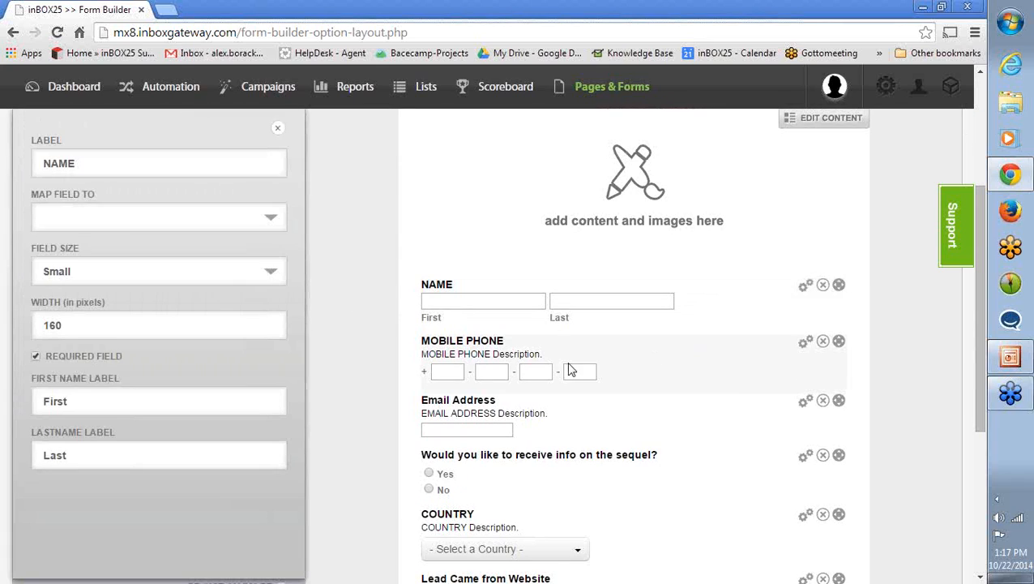
scroll(371, 353, "up", 1)
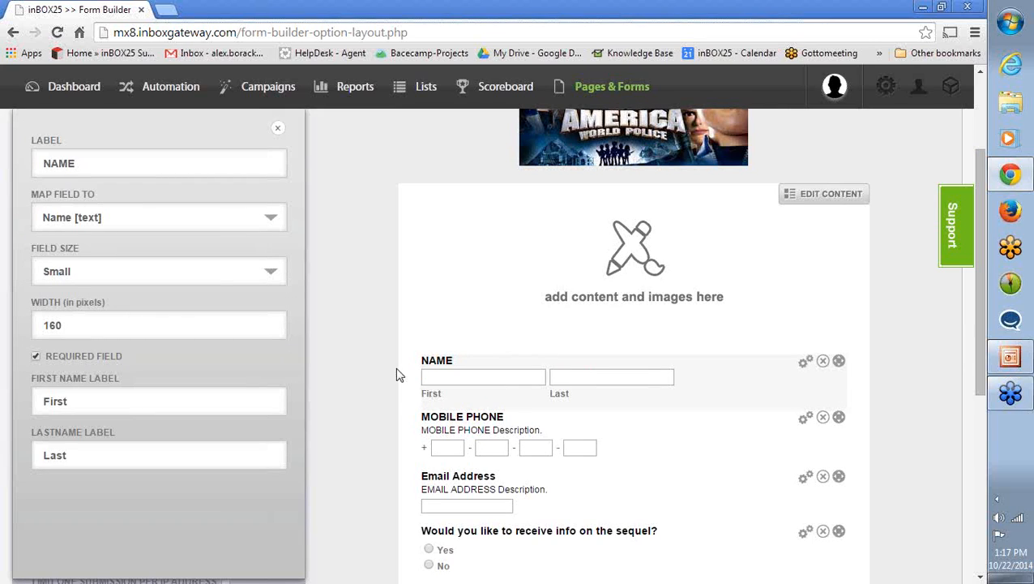
scroll(381, 361, "down", 1)
left_click(802, 342)
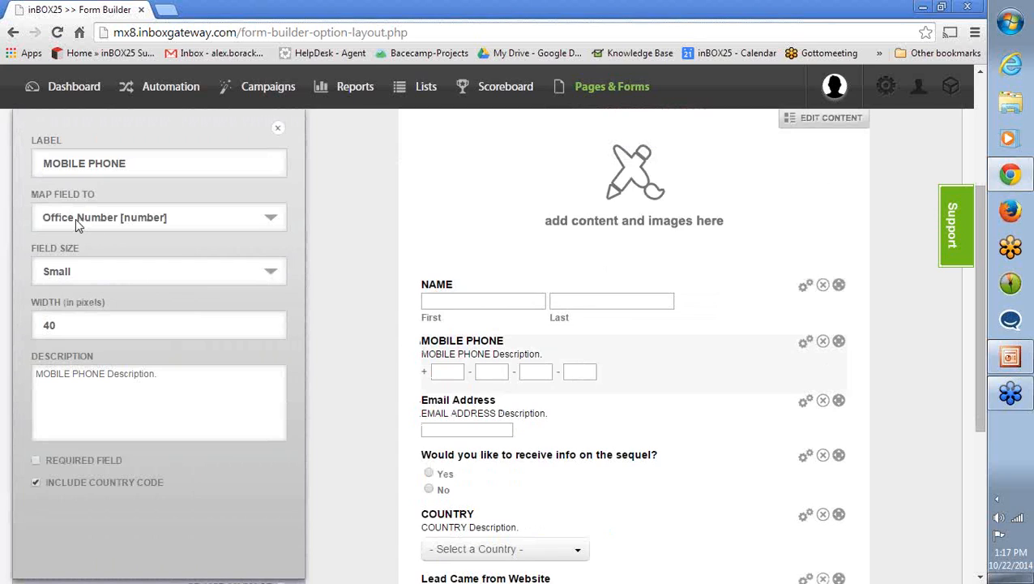
left_click(278, 128)
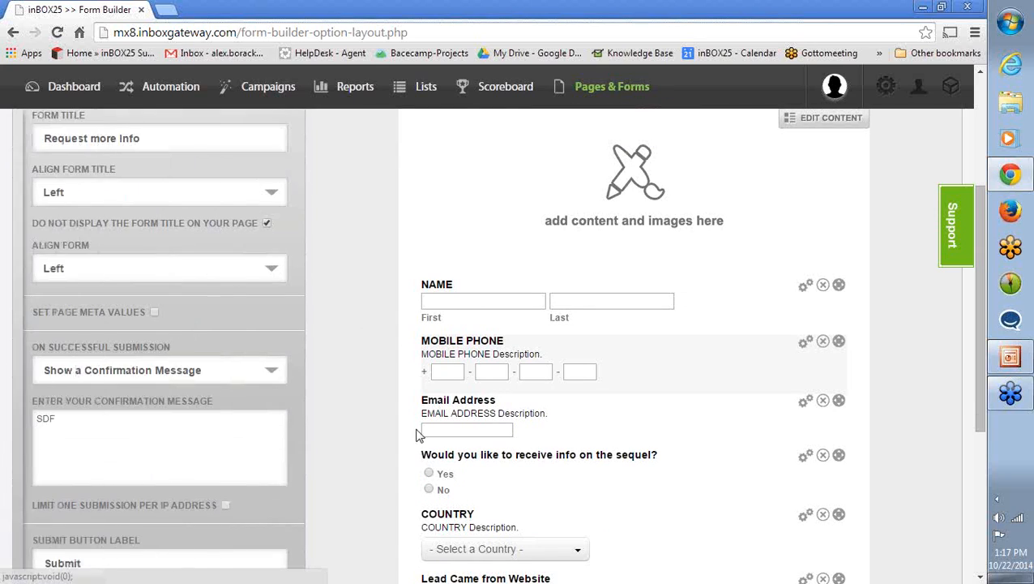
- Check the list field mapping and default value of the Lead Came from Website field, and close its settings
scroll(386, 402, "down", 2)
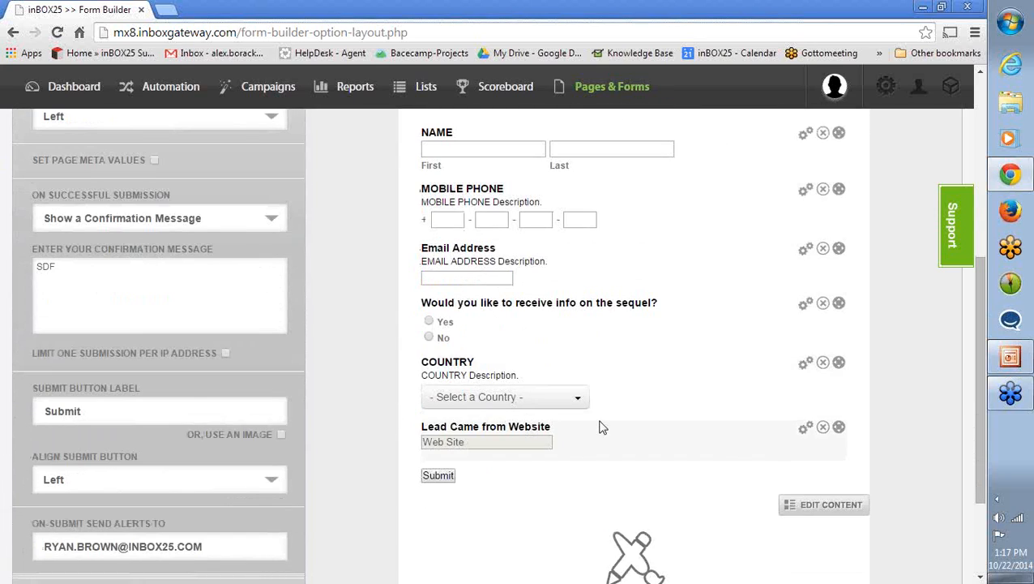
left_click(803, 430)
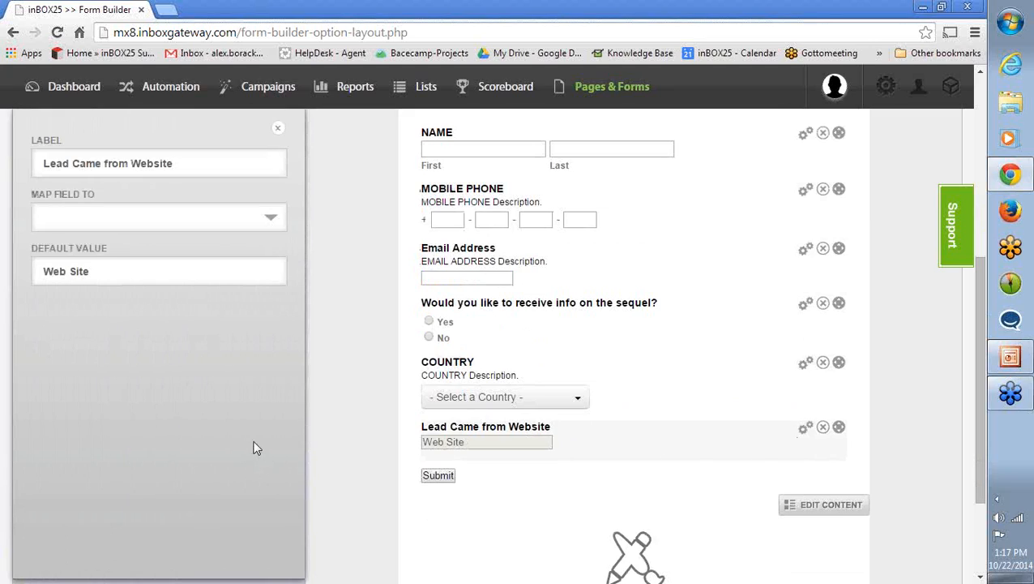
scroll(248, 437, "up", 1)
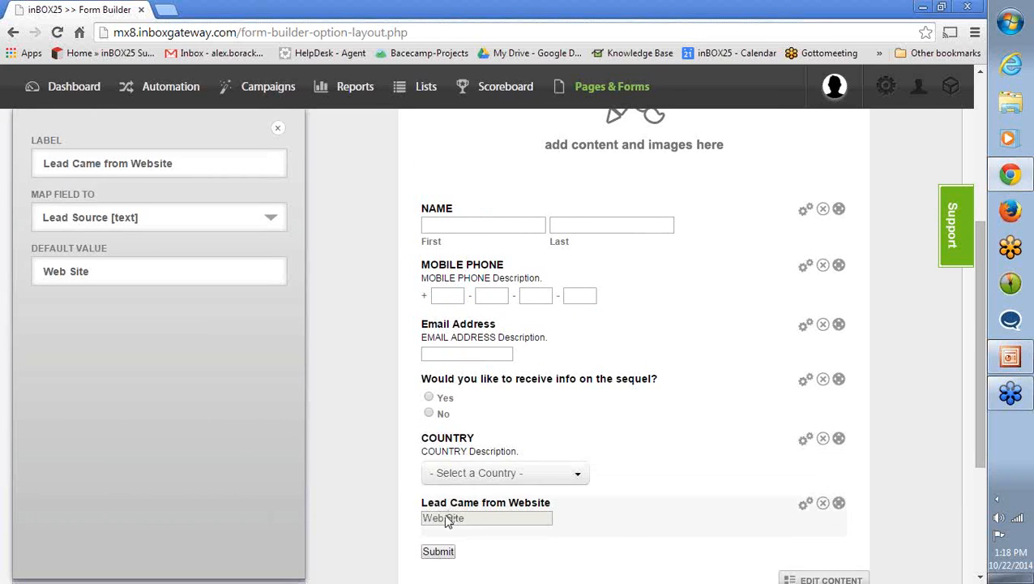
scroll(450, 520, "down", 1)
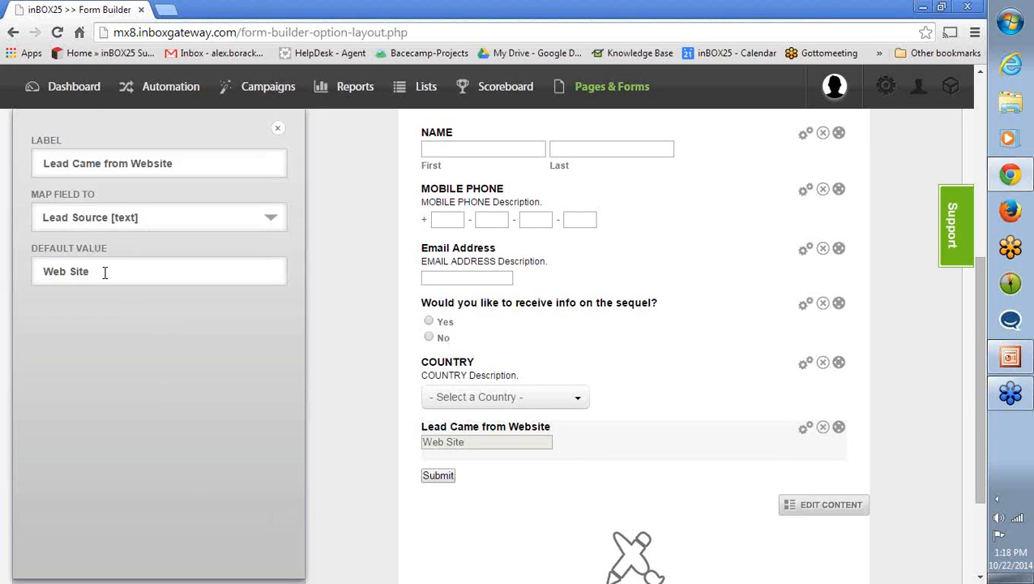
left_click(279, 131)
- Check the field mapping and choices of the "Would you like to receive info on the sequel?" question, and close its settings
scroll(518, 401, "up", 1)
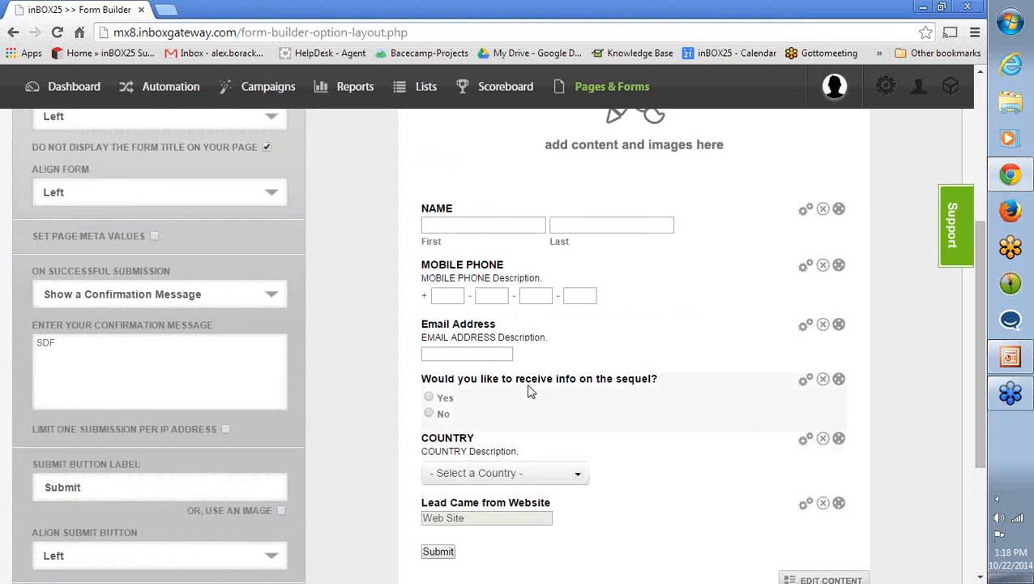
left_click(805, 383)
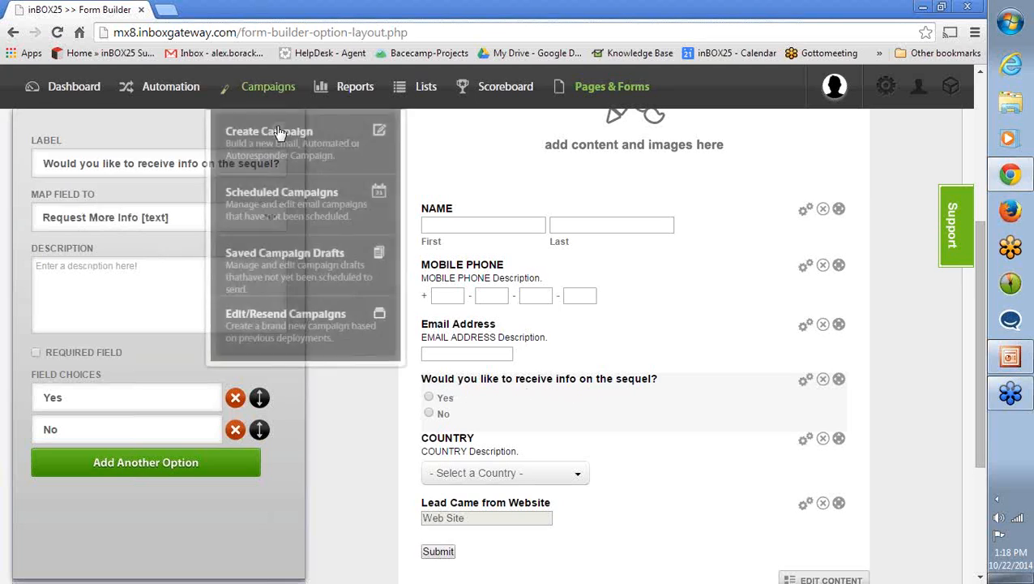
left_click(279, 130)
scroll(332, 358, "up", 2)
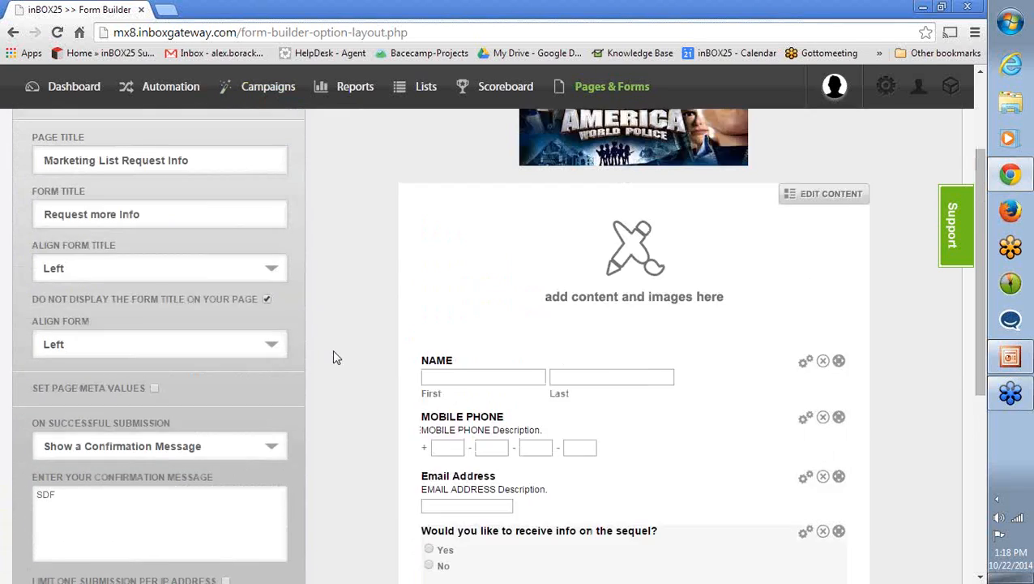
scroll(335, 355, "up", 1)
scroll(335, 356, "down", 3)
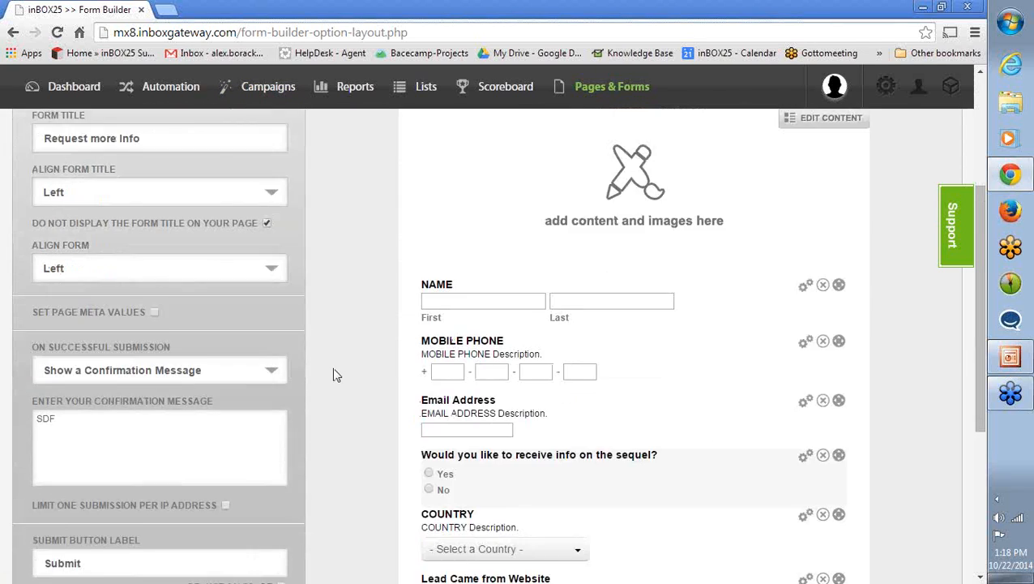
scroll(333, 374, "up", 5)
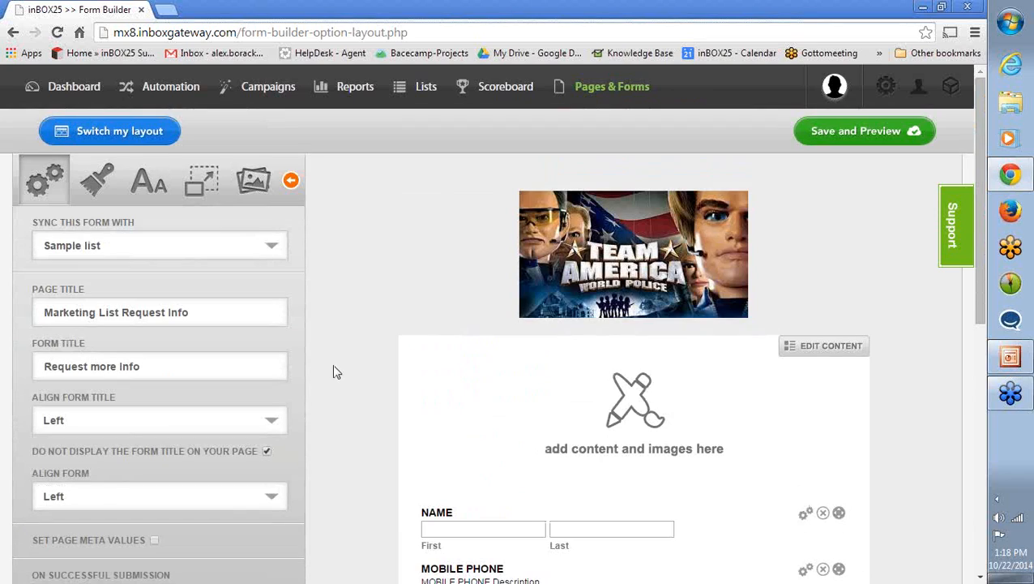
- Return to the Landing Page Manager and show the table of existing landing pages
mouse_move(595, 93)
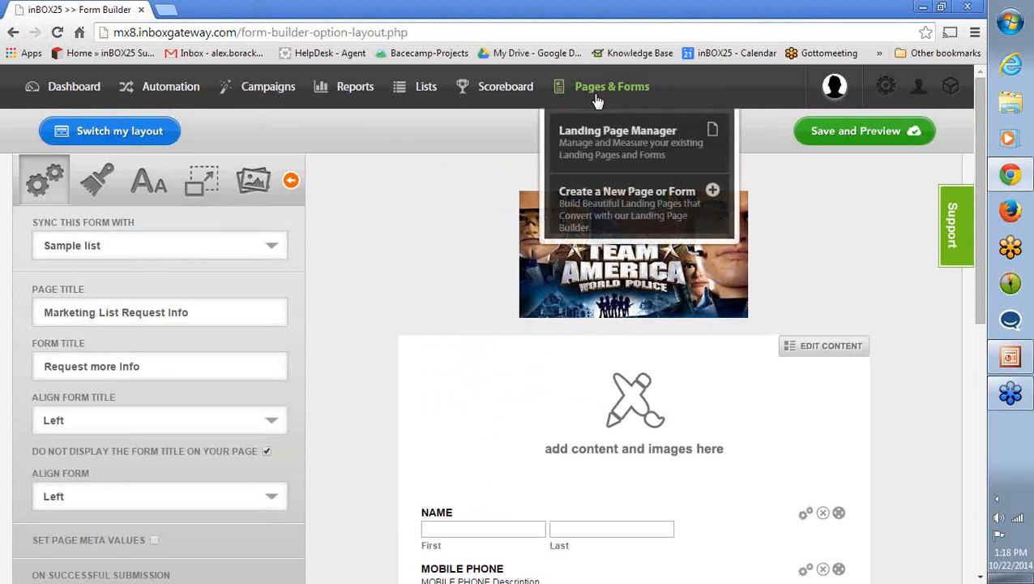
left_click(597, 138)
left_click(466, 162)
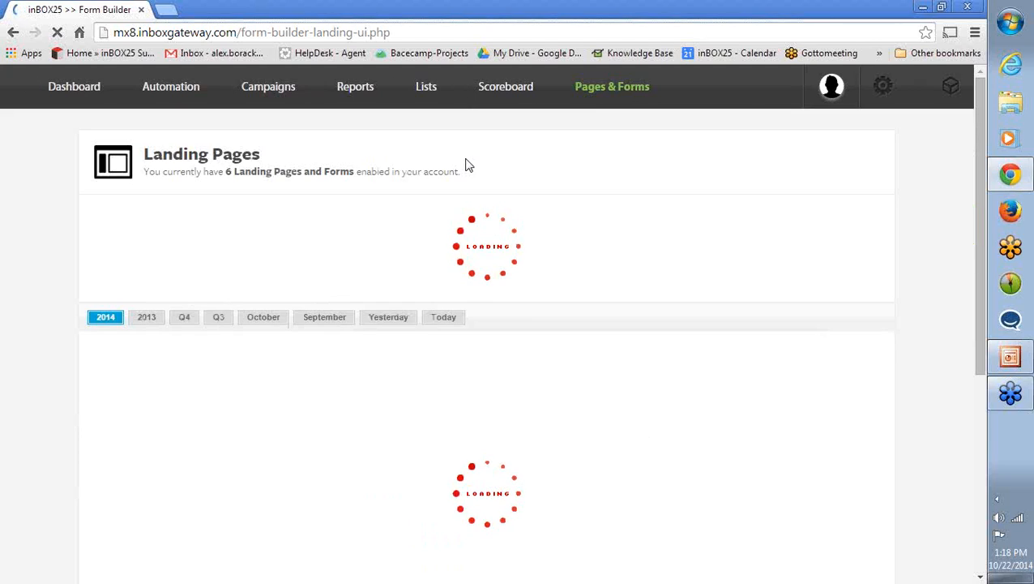
scroll(24, 381, "down", 1)
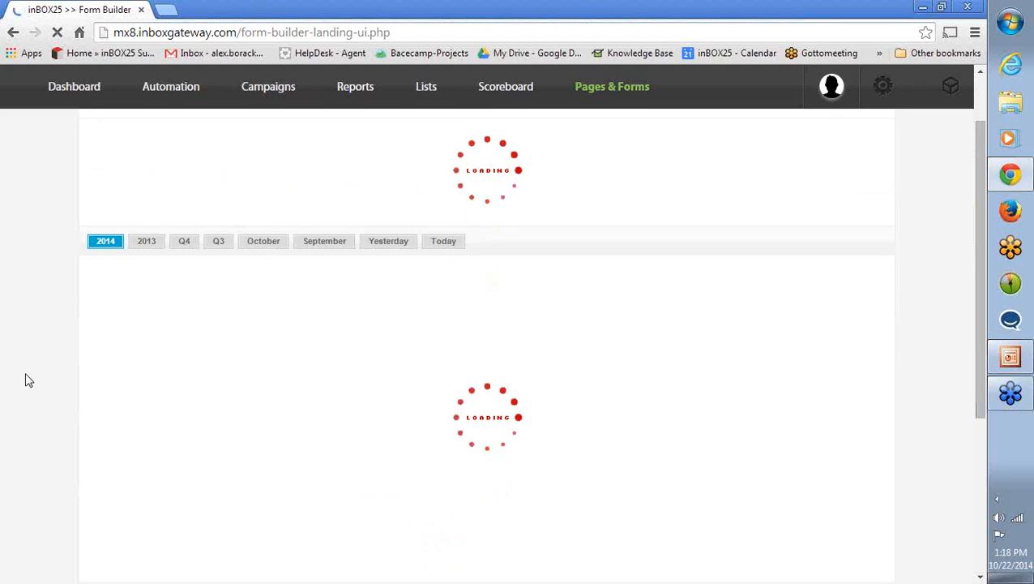
scroll(27, 377, "down", 3)
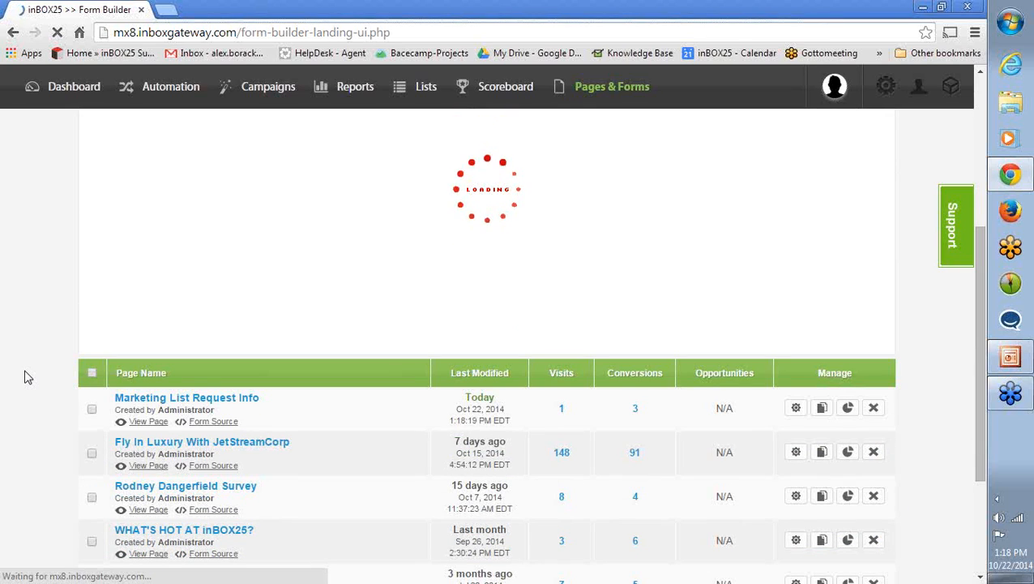
scroll(25, 373, "down", 1)
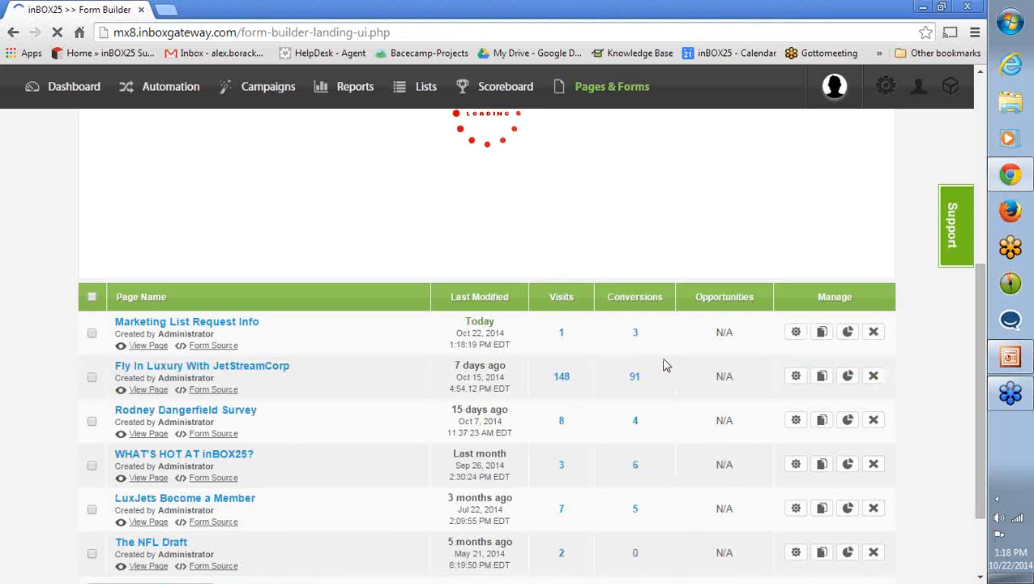
- Open the conversions report of the Marketing List Request Info landing page and examine the converted contacts and their locations
scroll(4, 395, "down", 1)
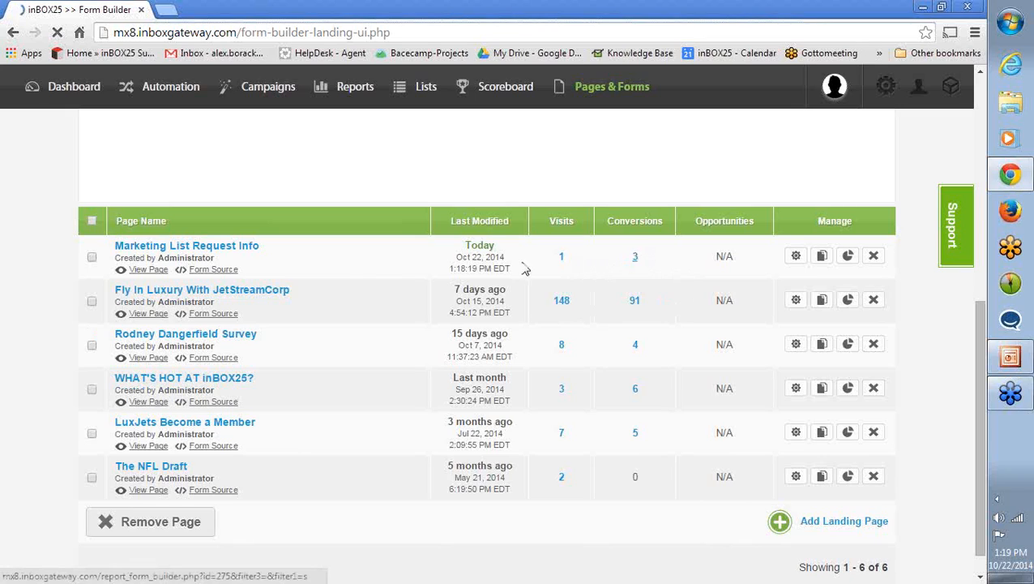
left_click(638, 259)
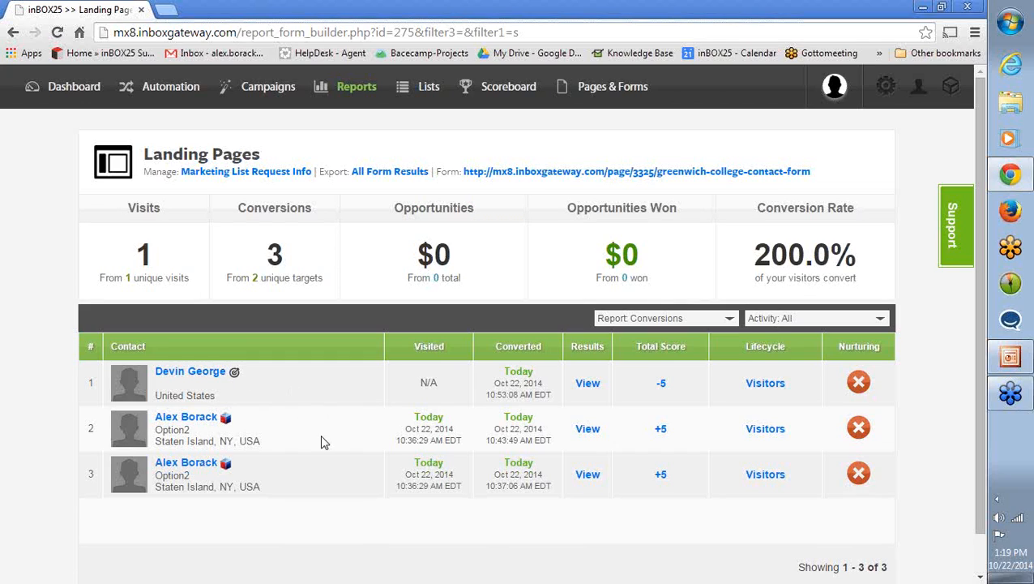
scroll(324, 438, "down", 1)
scroll(305, 436, "up", 1)
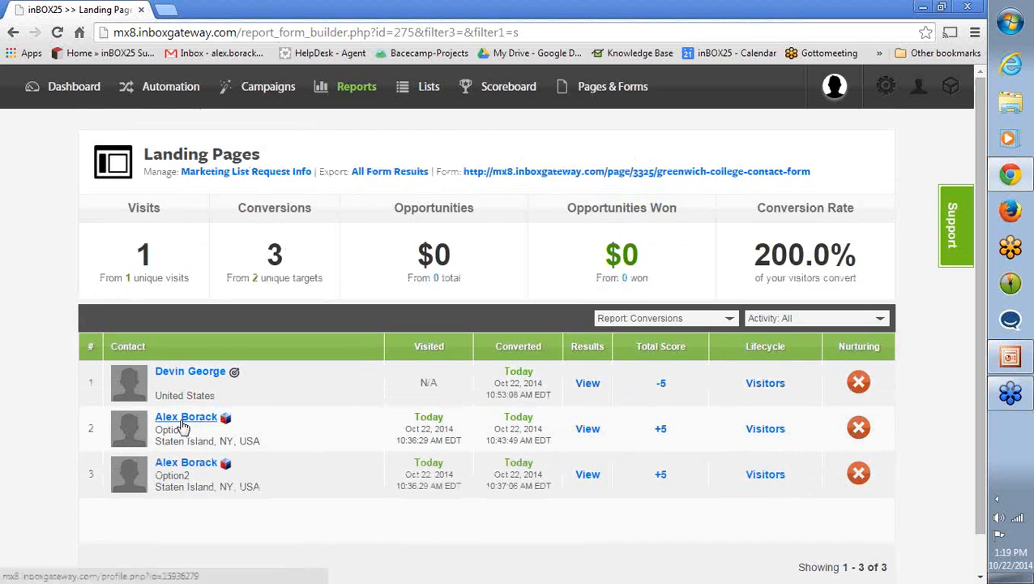
scroll(185, 423, "down", 1)
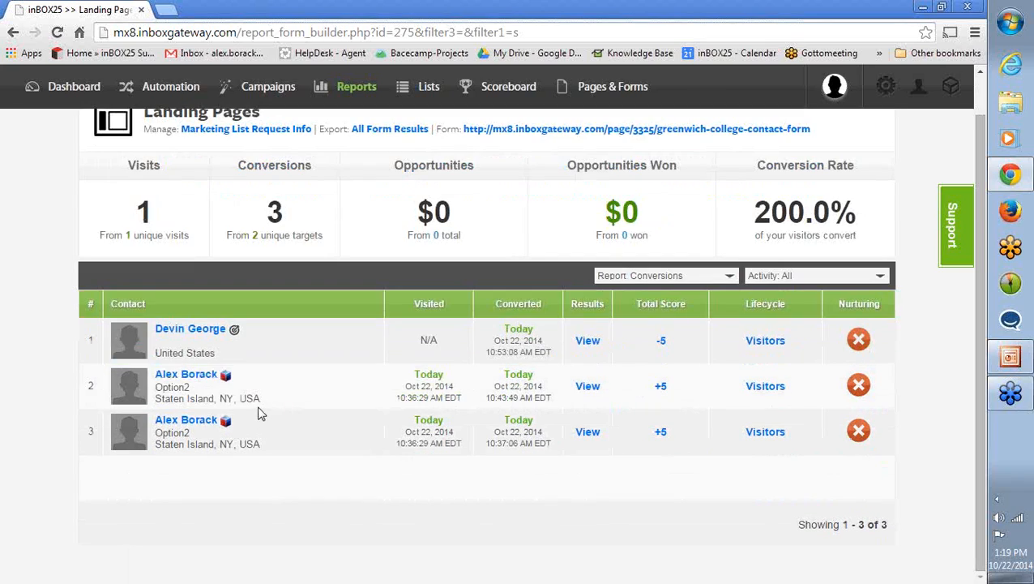
scroll(229, 398, "up", 1)
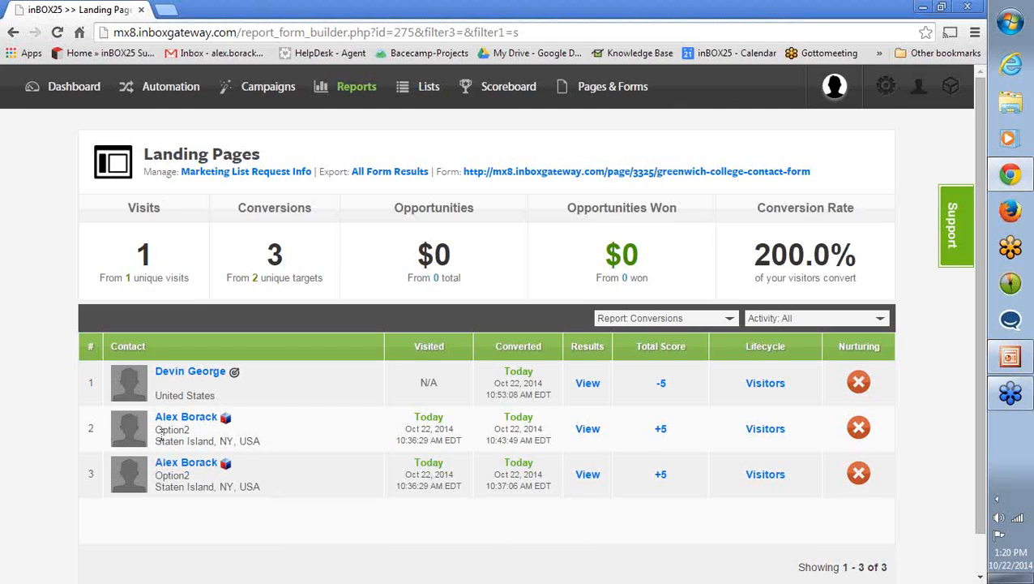
left_click_drag(158, 430, 219, 442)
left_click(268, 444)
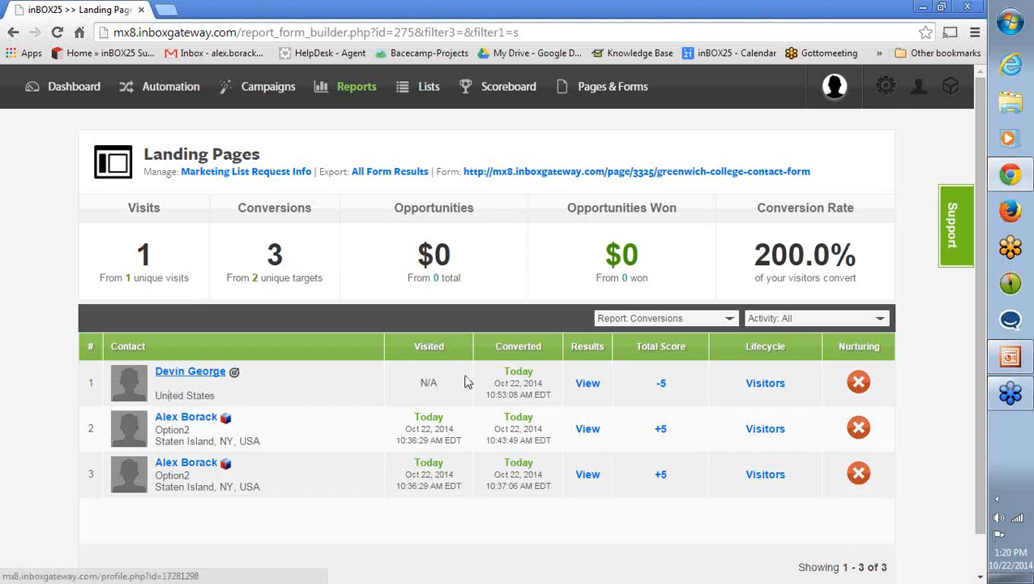
- View the first converted contact's form submission data, and load the previous 30 days of that contact's timeline
left_click(588, 386)
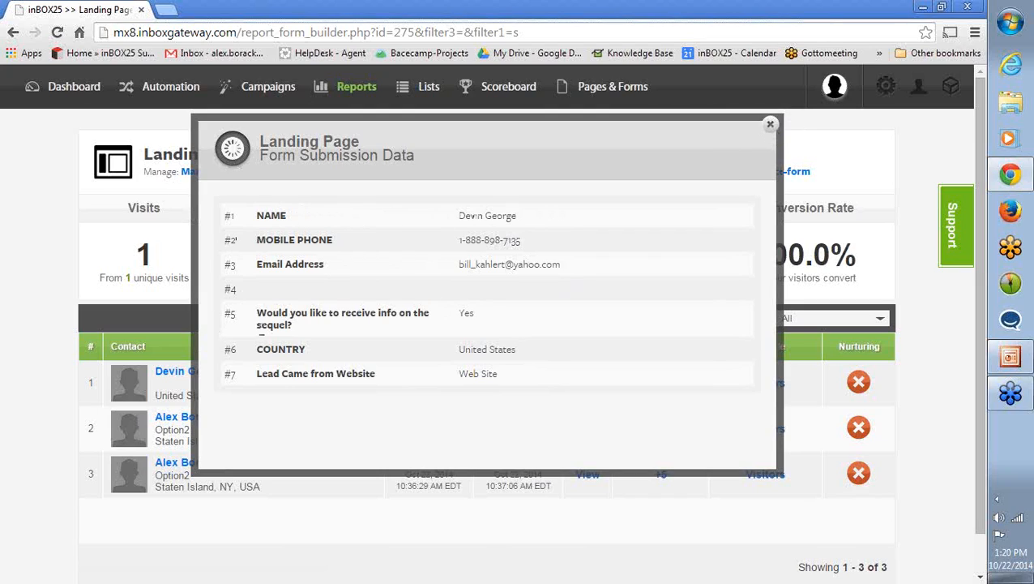
left_click(771, 126)
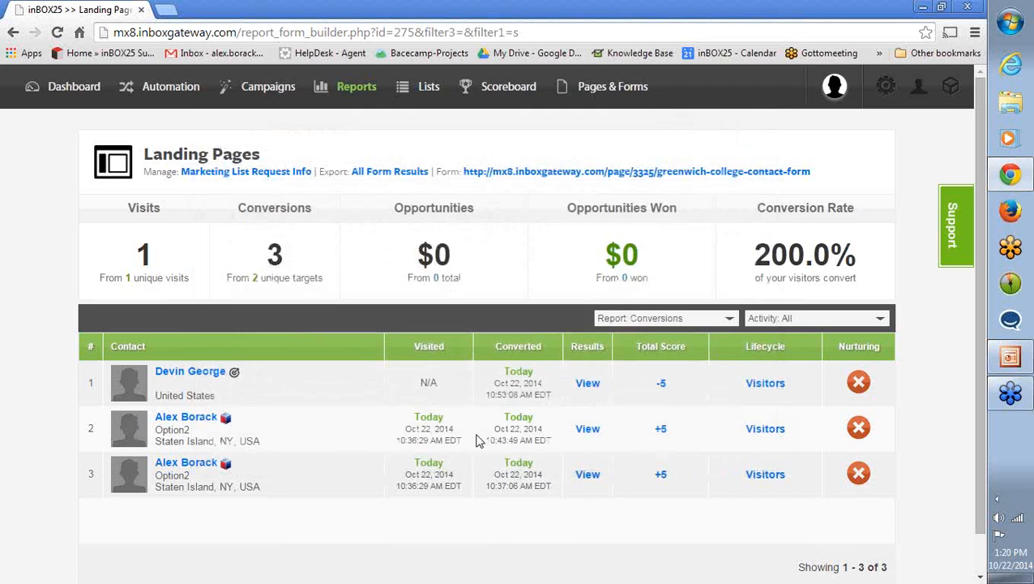
left_click(184, 373)
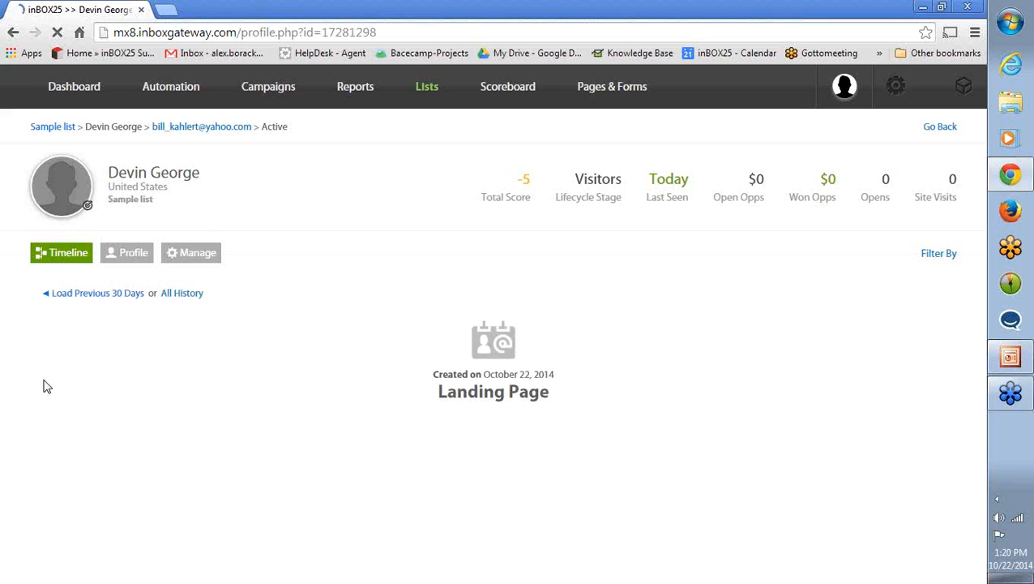
left_click(130, 294)
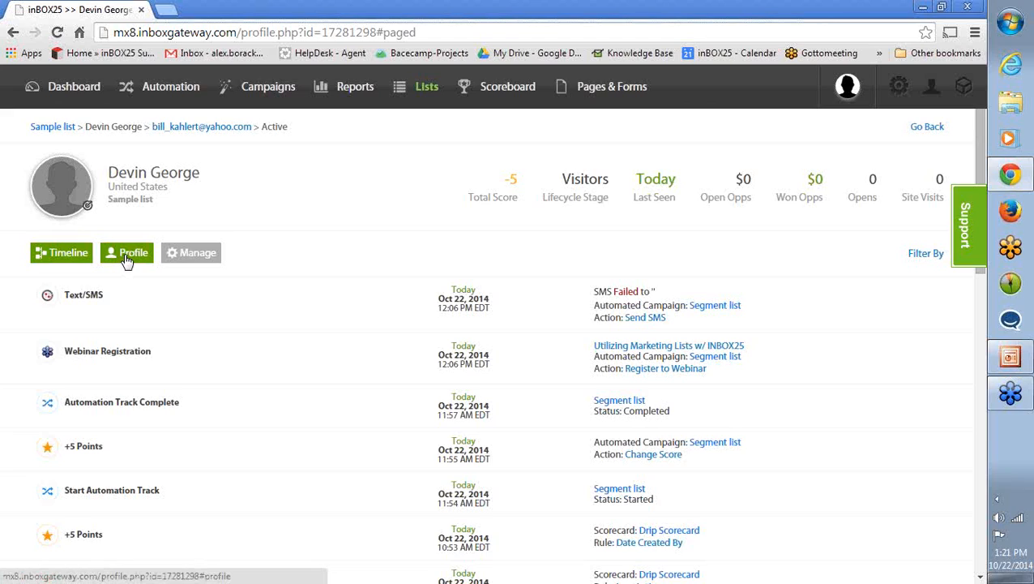
- Review the contact's profile fields, including Lead Source, Country, Request More Info and Temperature
left_click(126, 256)
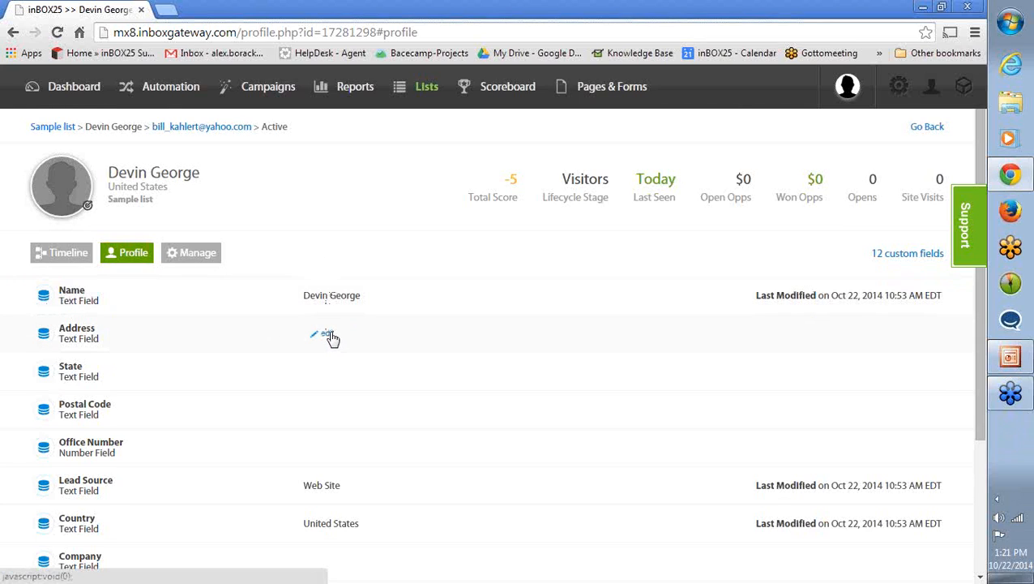
scroll(331, 335, "down", 1)
scroll(331, 335, "down", 1)
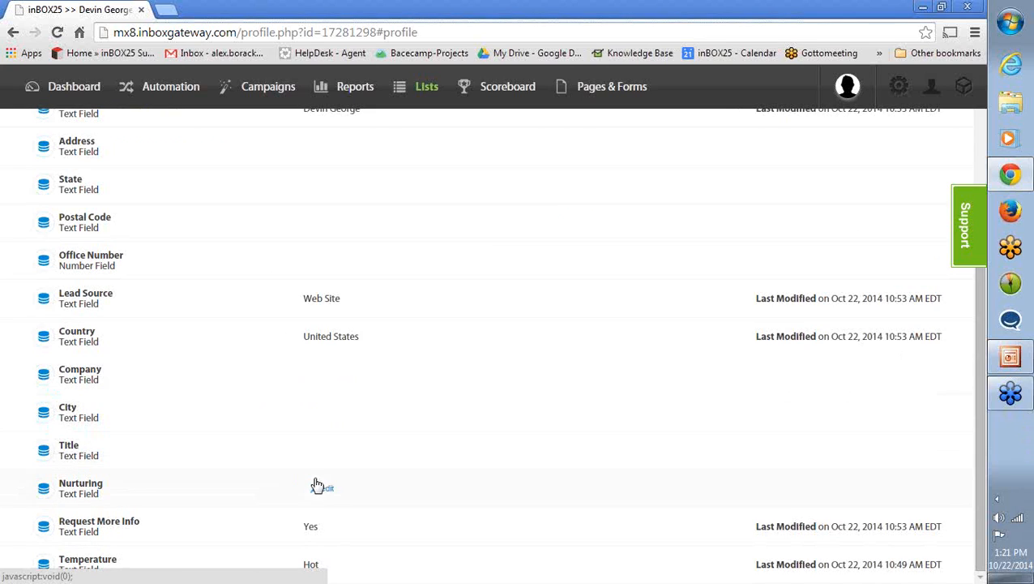
scroll(302, 479, "up", 2)
scroll(301, 479, "down", 2)
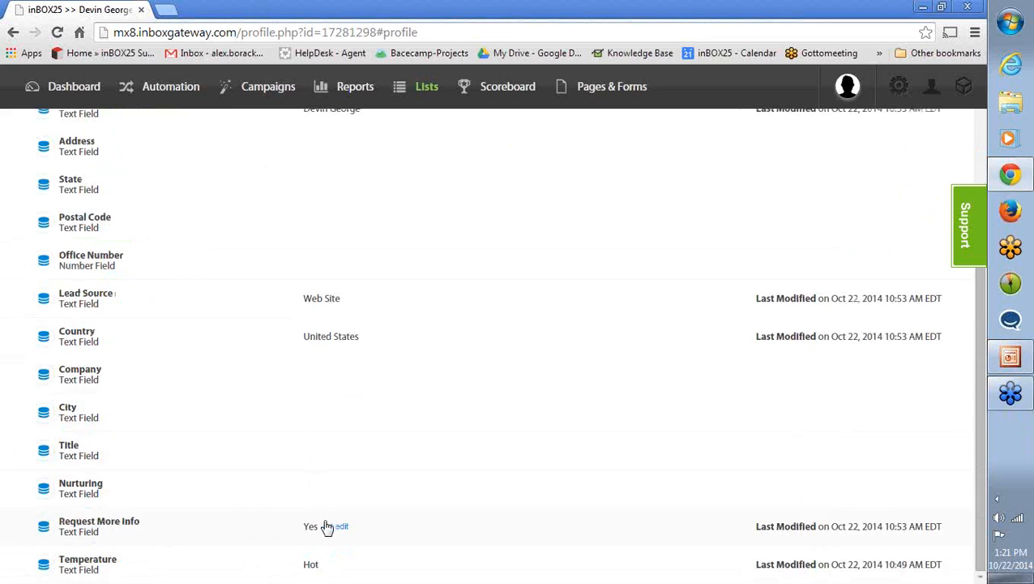
scroll(304, 559, "up", 2)
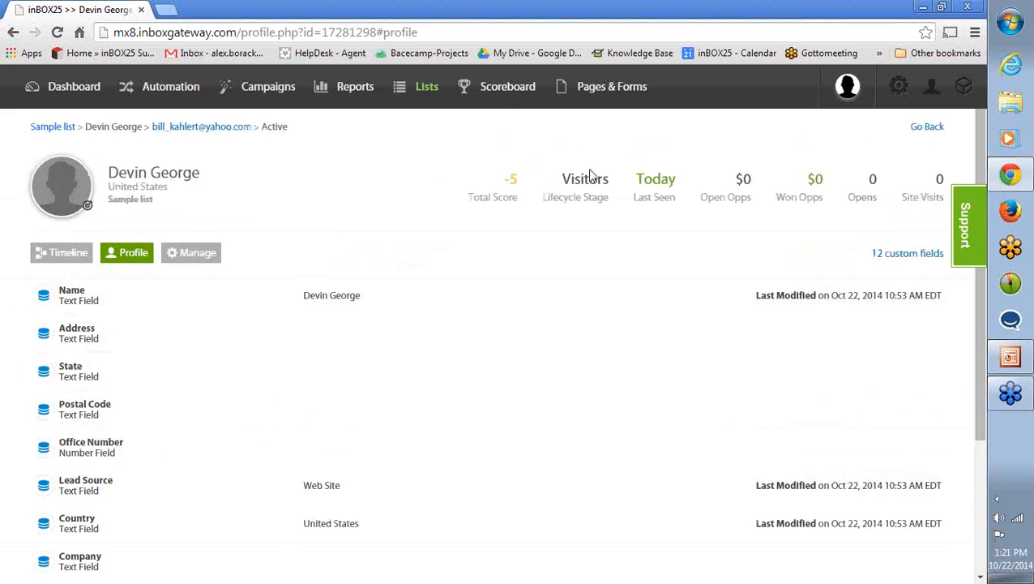
- Open the Marketing List Scorecard from the Scoreboard and put its Temperature=Hot rule into edit mode
mouse_move(504, 102)
left_click(504, 146)
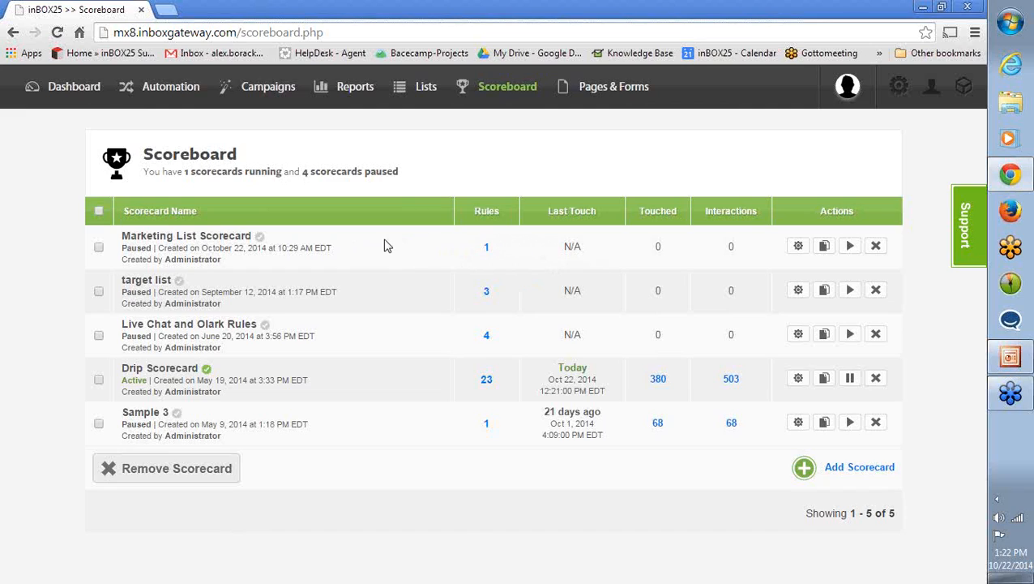
left_click(798, 246)
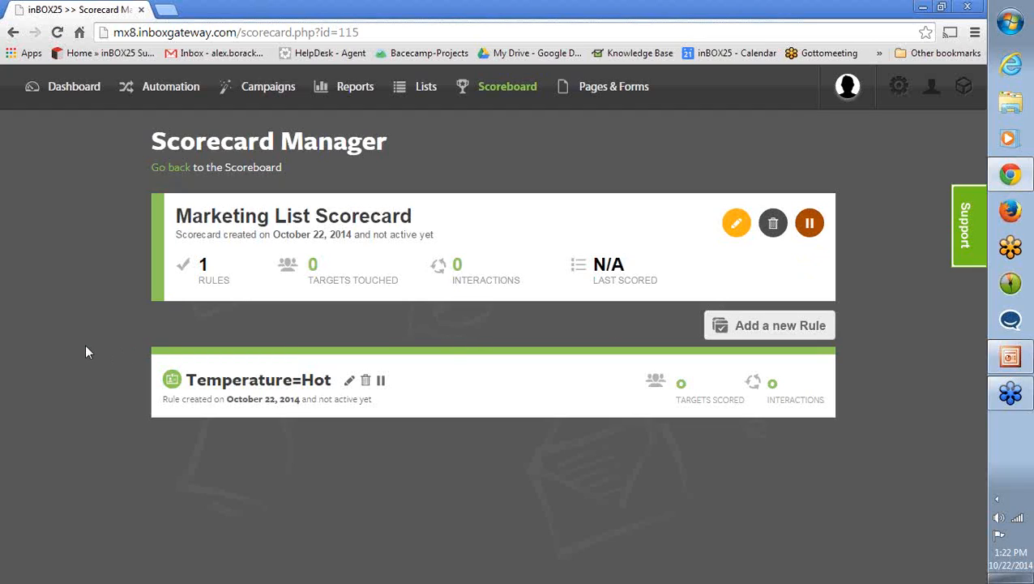
left_click(349, 382)
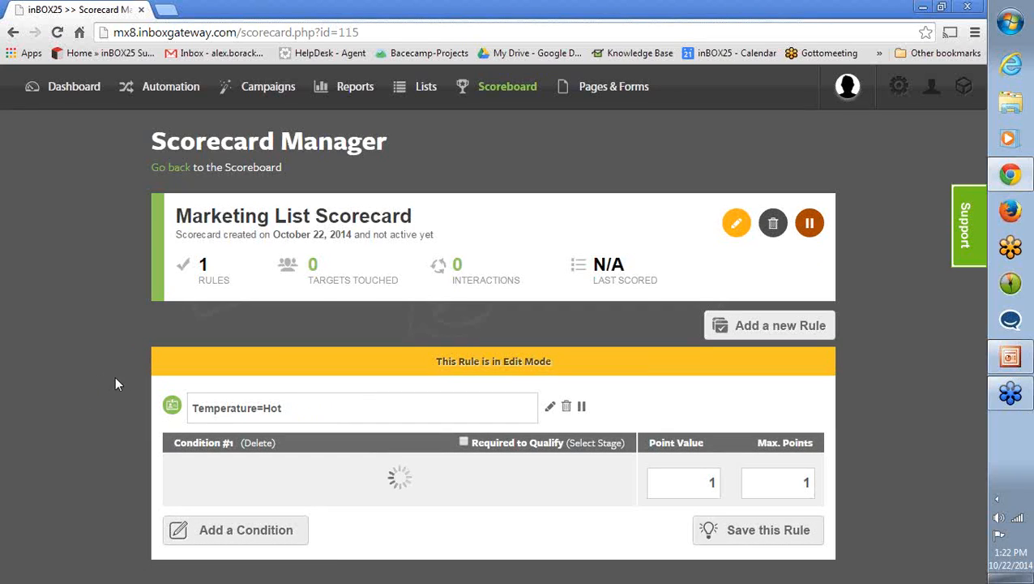
scroll(119, 376, "down", 1)
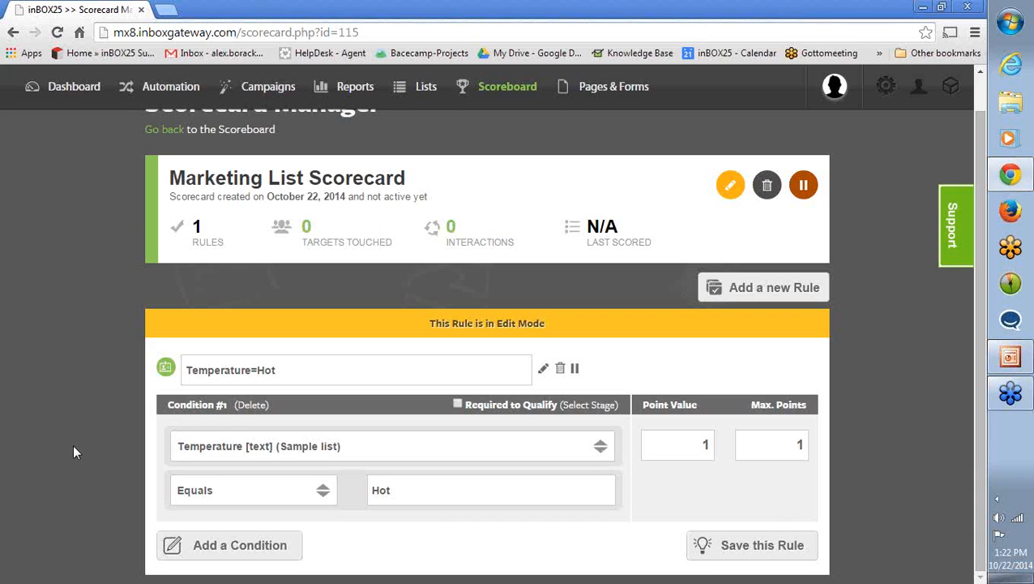
- Examine the data fields from the different lists available for the rule condition, and leave the Temperature field selected
left_click(305, 454)
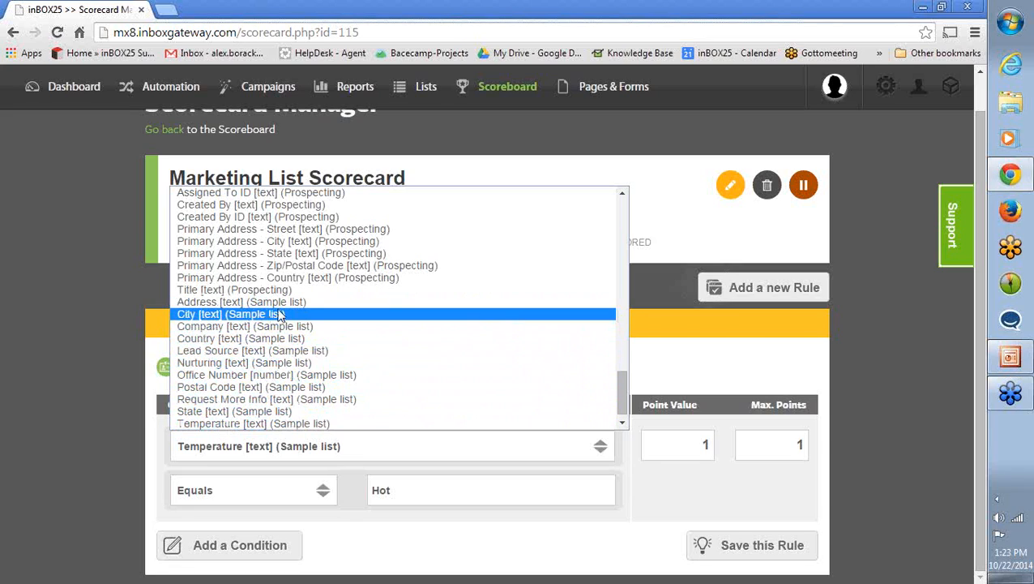
scroll(296, 377, "up", 3)
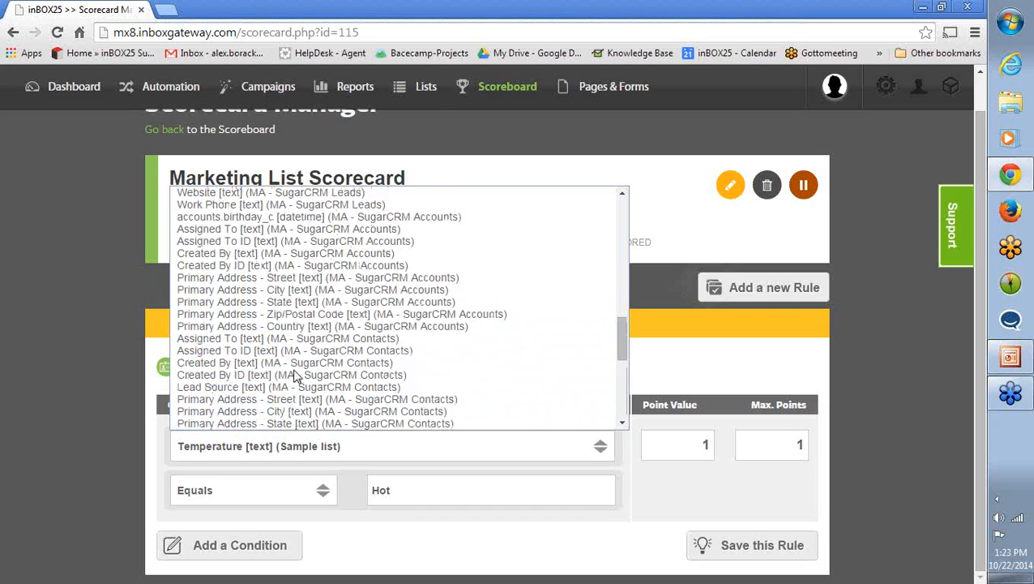
scroll(283, 373, "up", 2)
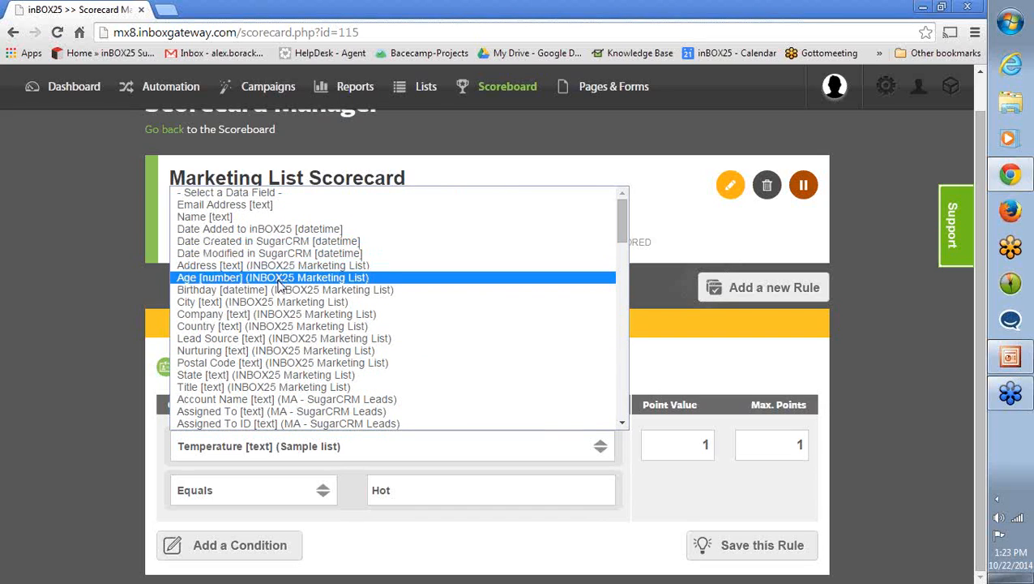
scroll(284, 316, "down", 4)
scroll(285, 314, "up", 4)
scroll(285, 336, "down", 5)
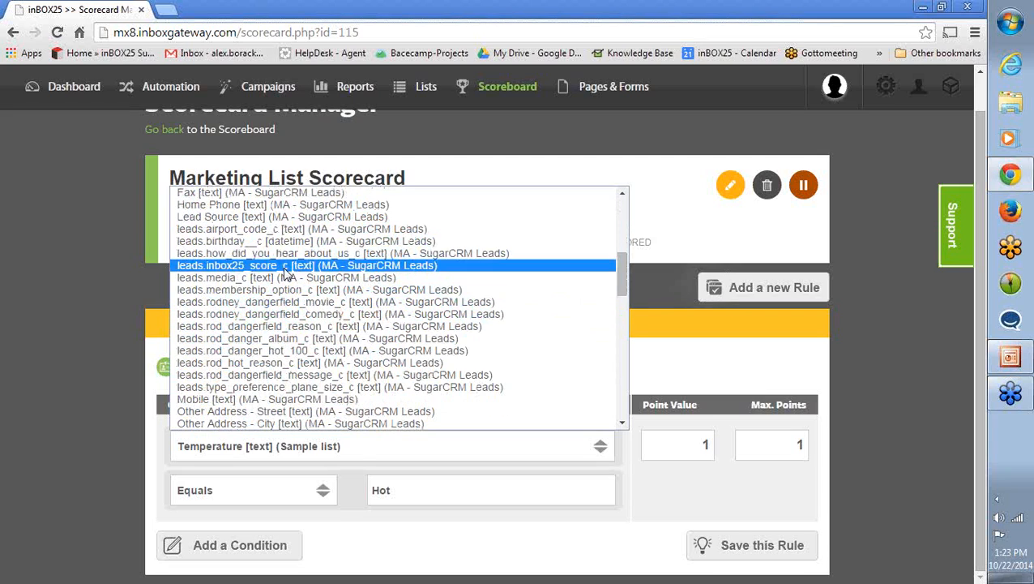
scroll(276, 320, "down", 10)
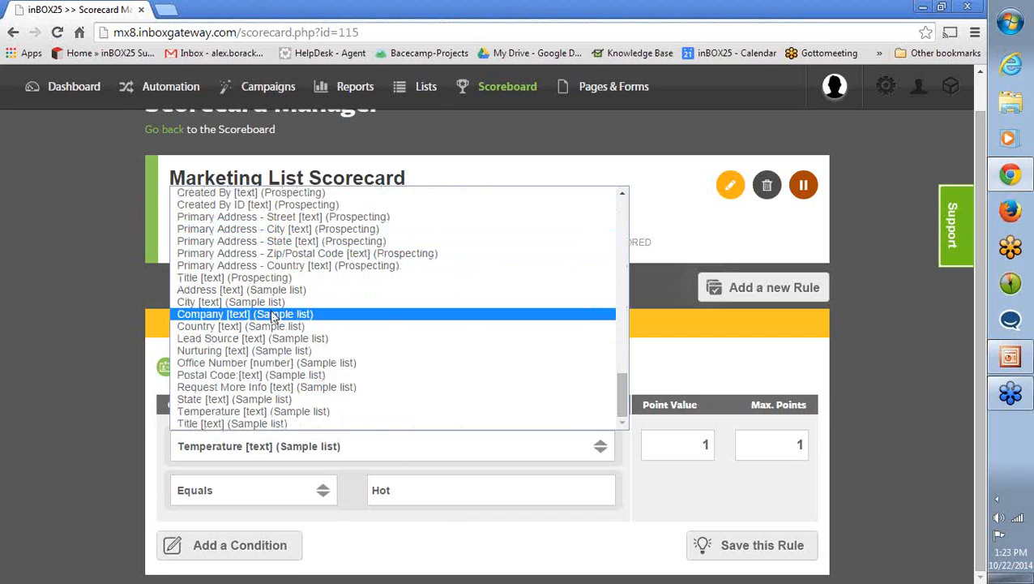
scroll(273, 318, "up", 3)
scroll(273, 318, "down", 3)
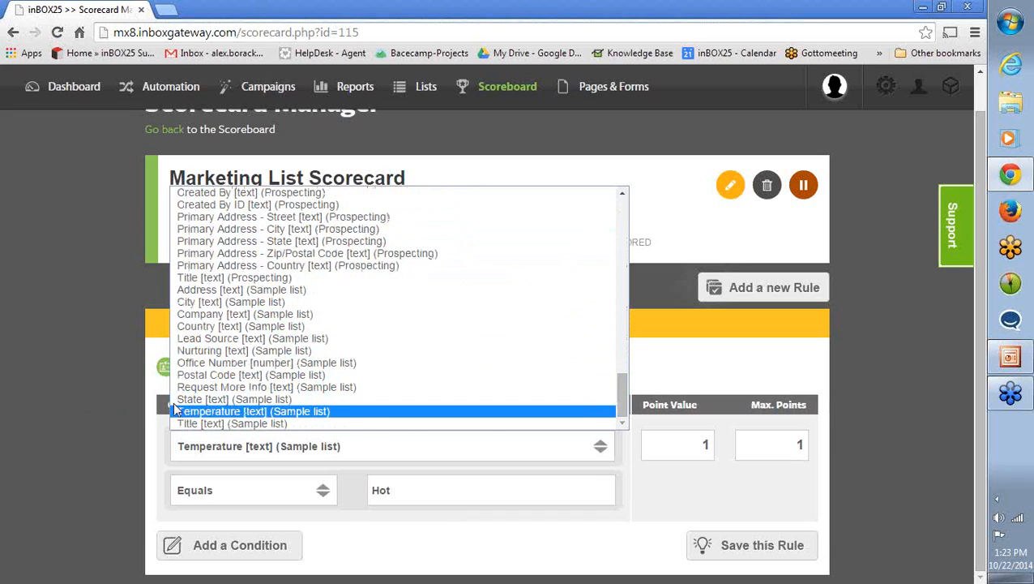
left_click(66, 443)
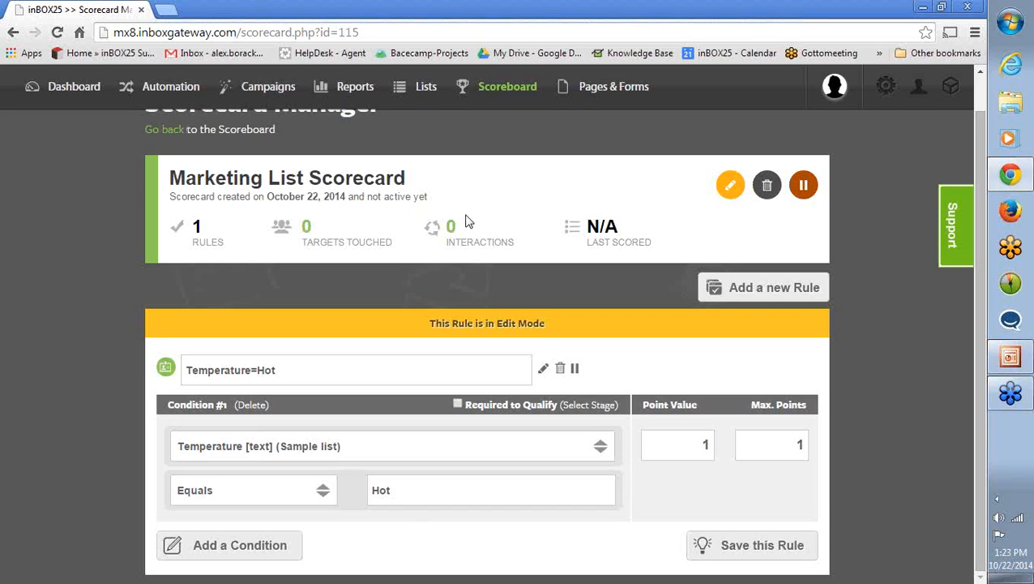
- Go to the Automated Campaigns manager and open the Segment list automation for editing
left_click(170, 96)
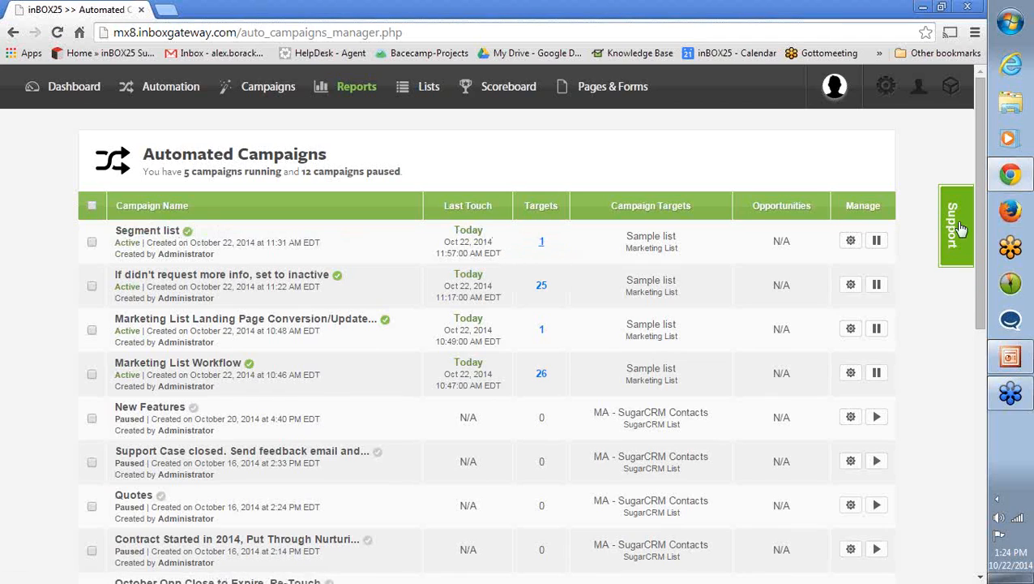
left_click(853, 243)
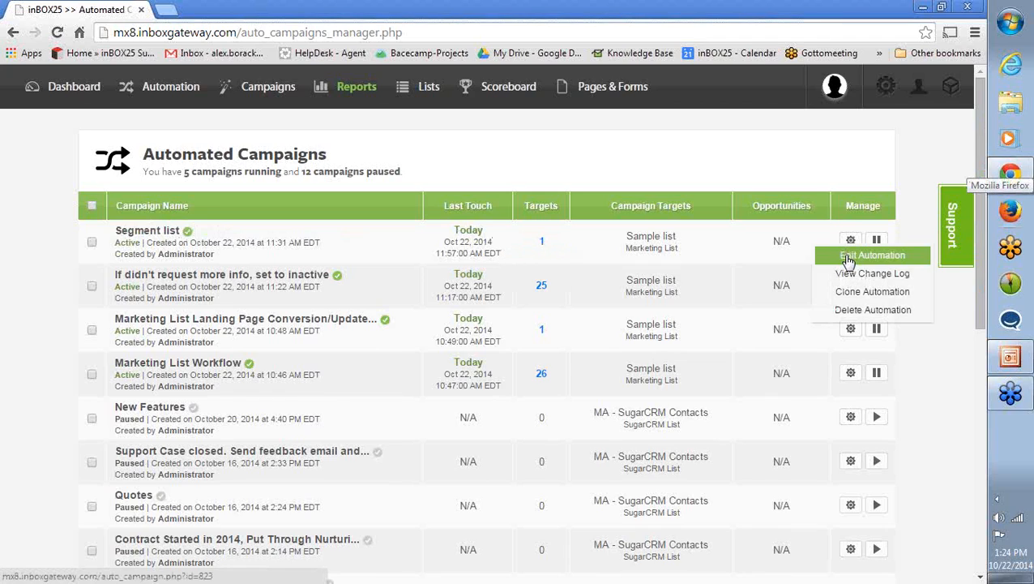
left_click(851, 240)
left_click(847, 258)
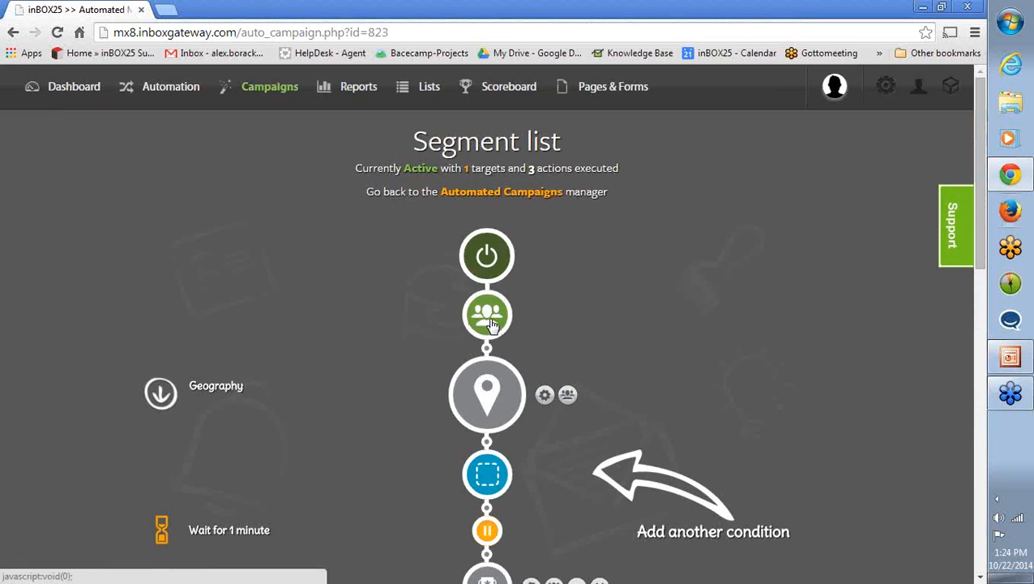
- Review the Segment list campaign's target list, name and matching settings, and save the settings
left_click(490, 320)
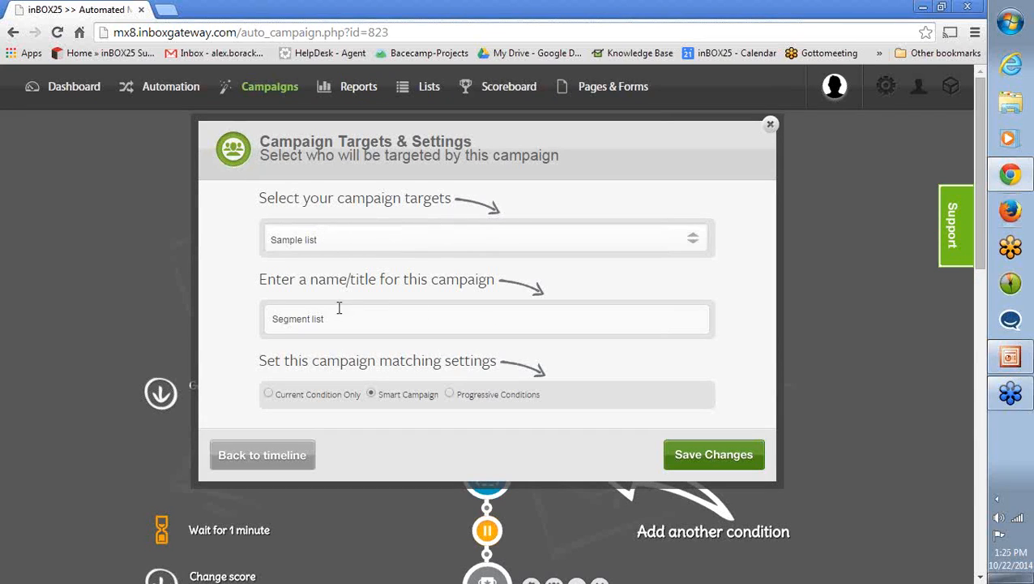
left_click(340, 244)
left_click(340, 242)
left_click_drag(276, 394, 545, 395)
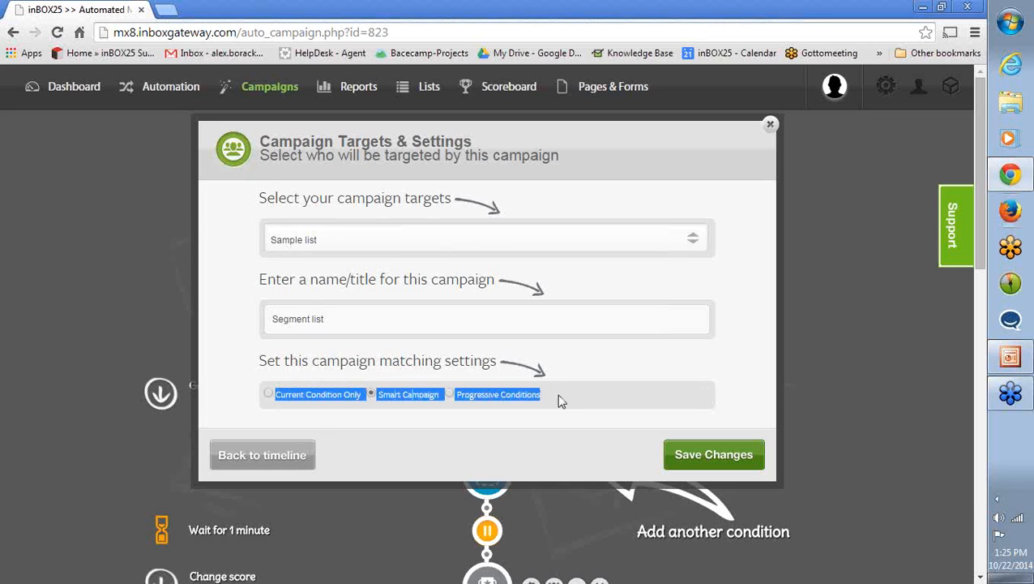
left_click(556, 401)
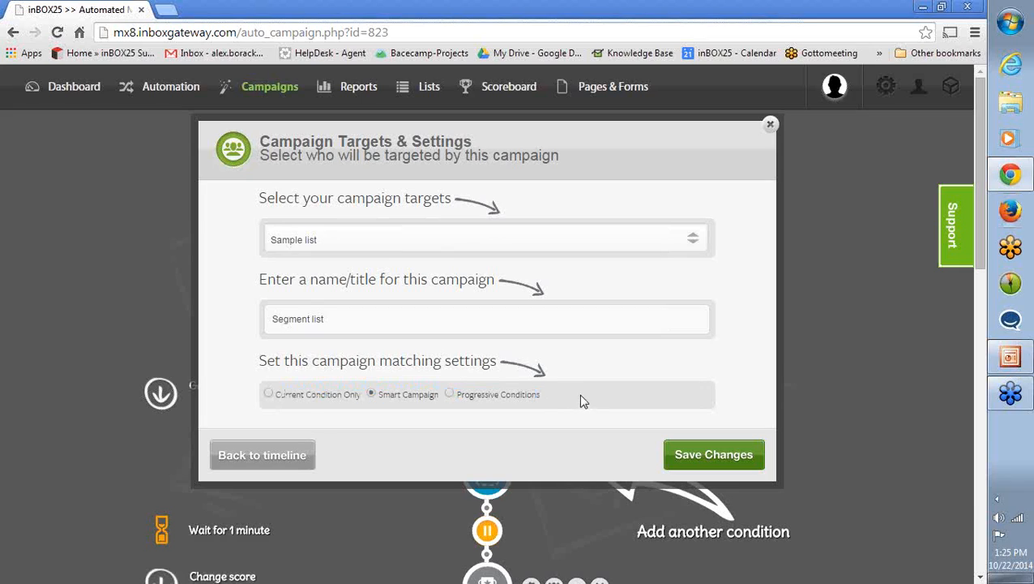
left_click(704, 452)
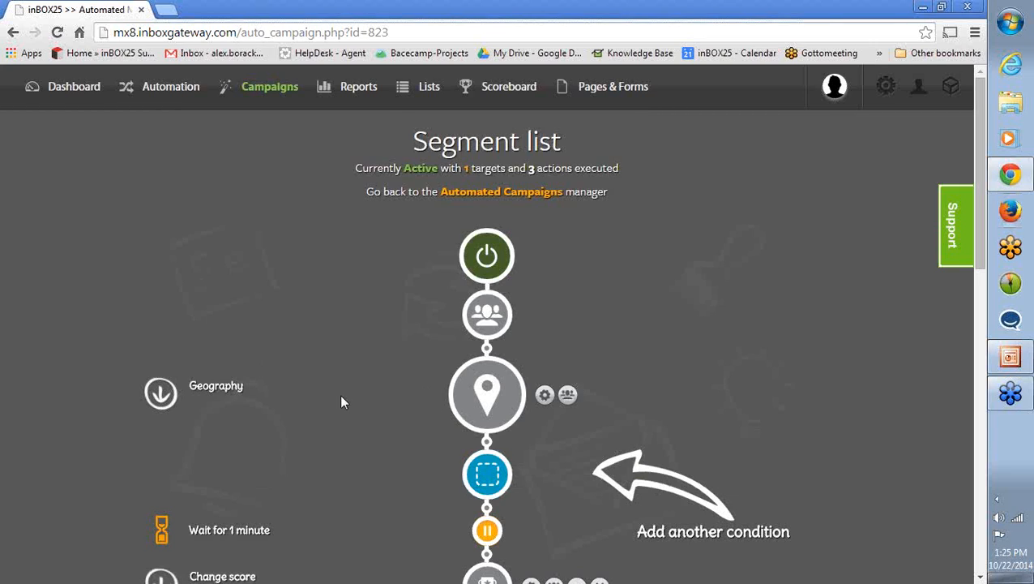
- Check the rules of the campaign's Geography condition, and close the condition wizard
scroll(341, 402, "down", 1)
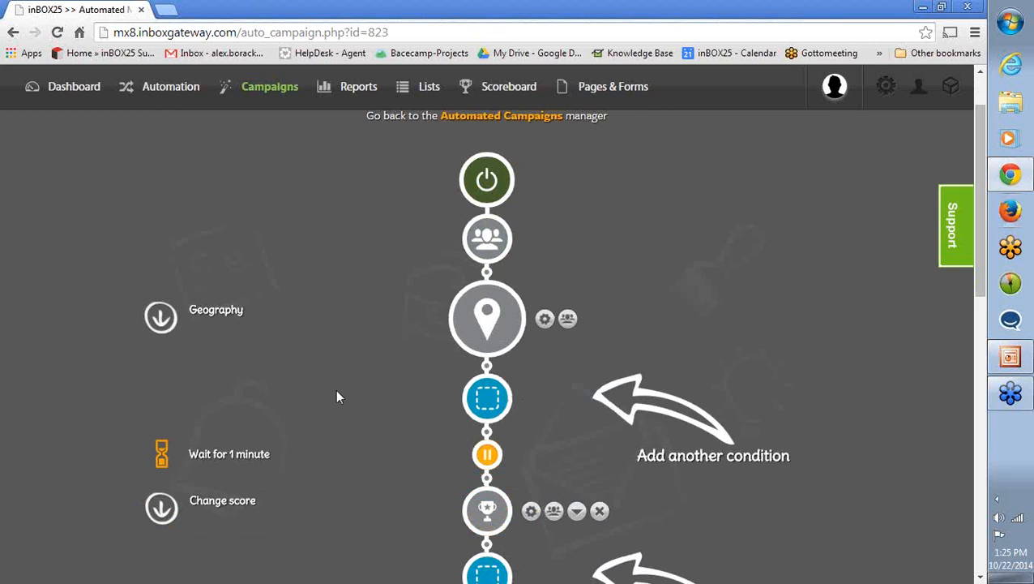
left_click(545, 321)
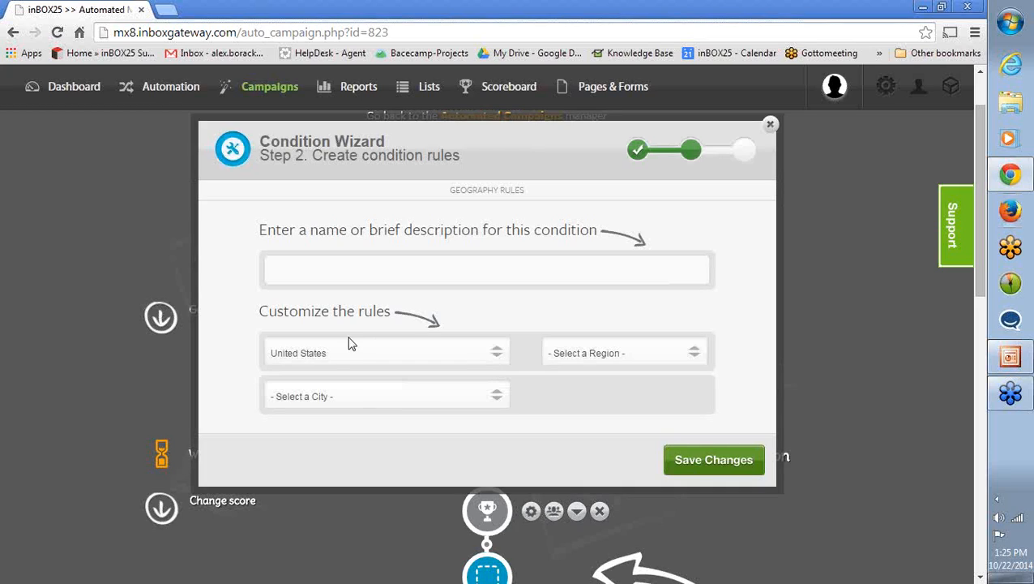
left_click(771, 127)
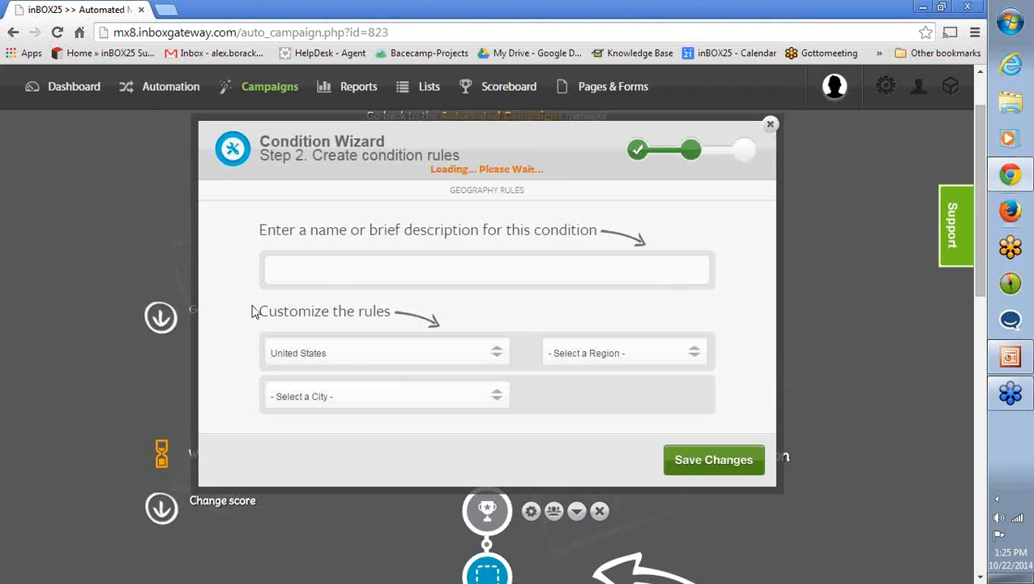
- Check the rules of the campaign's Change score action, and close the action wizard
scroll(341, 345, "down", 1)
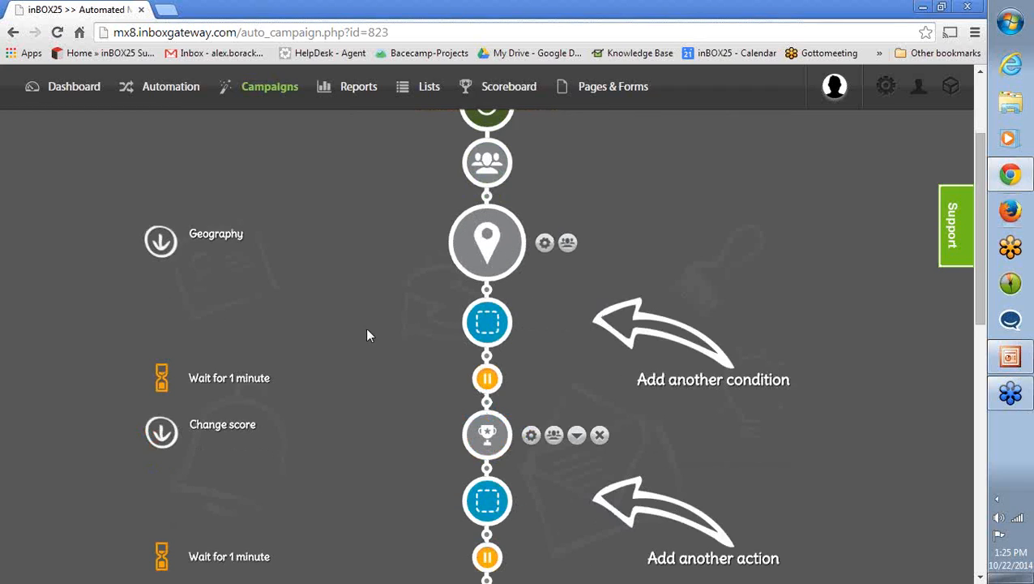
left_click(530, 435)
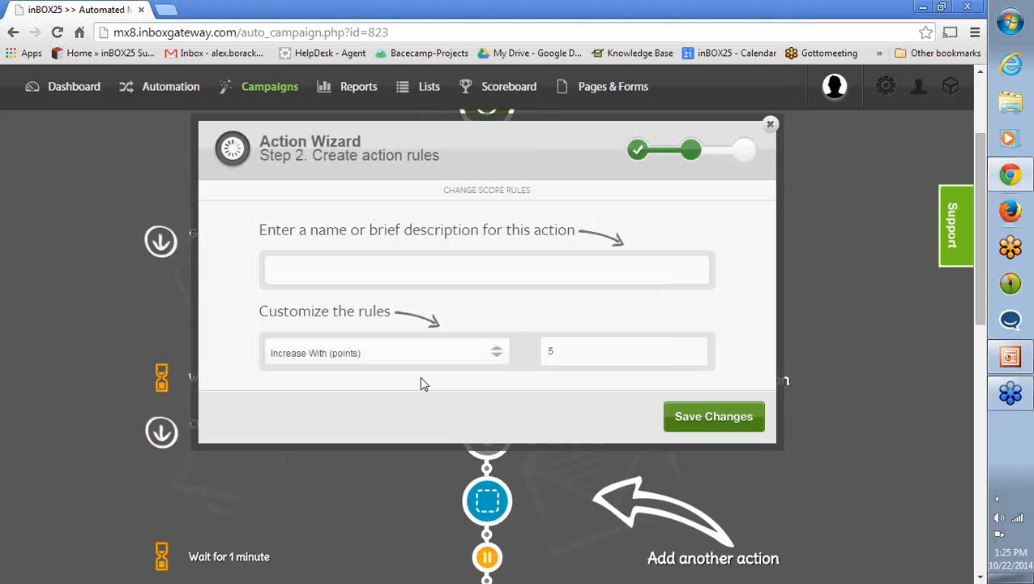
left_click(771, 127)
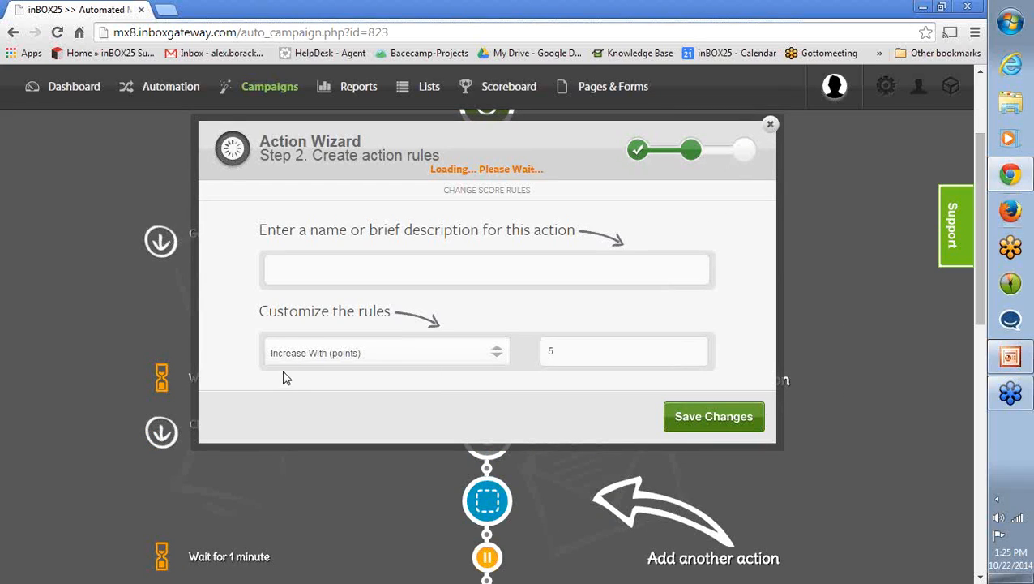
- Check the Twilio action's phone number field and the name placeholder in its message, and close the action wizard
scroll(306, 375, "down", 3)
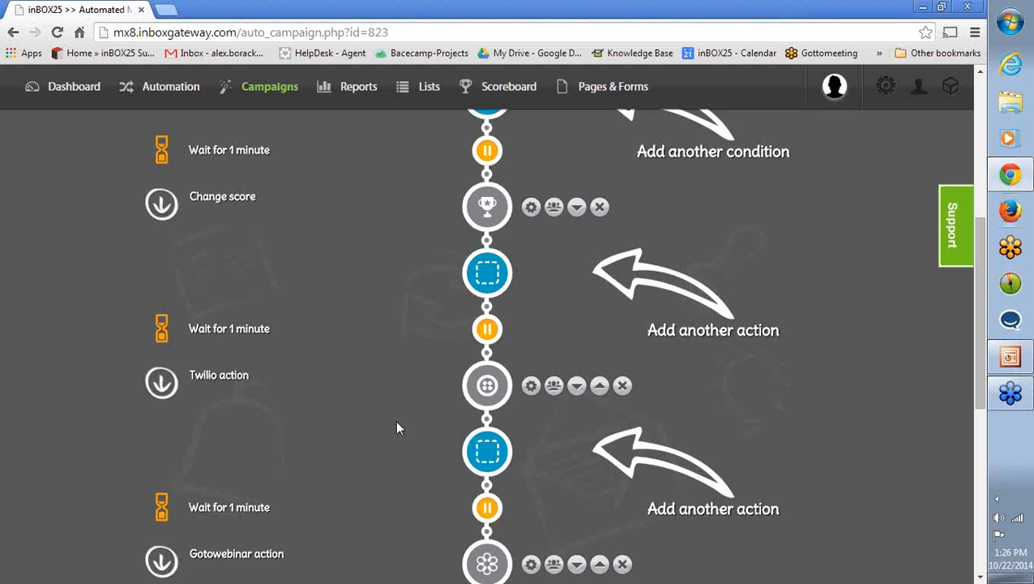
left_click(531, 385)
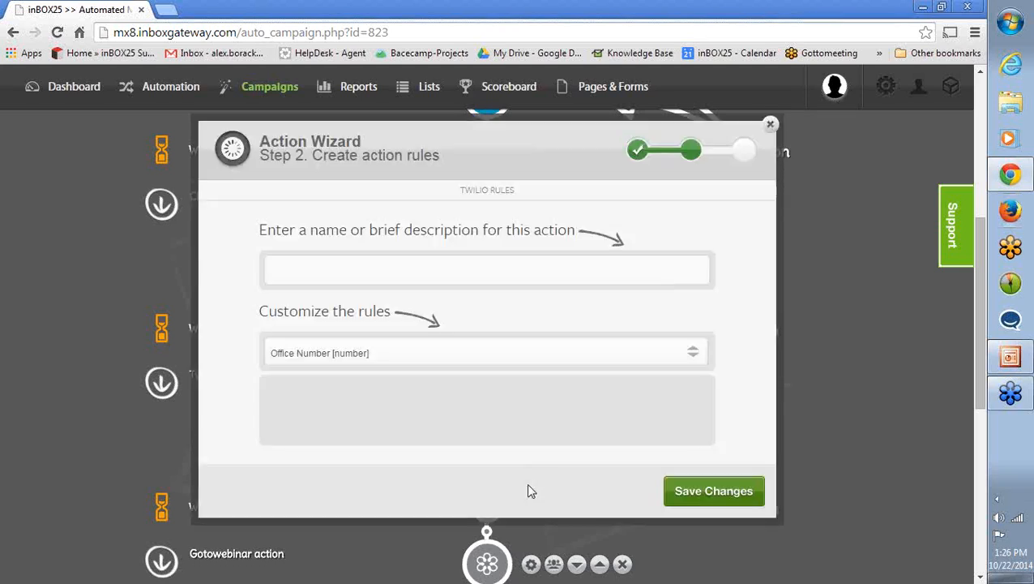
left_click_drag(333, 435, 303, 434)
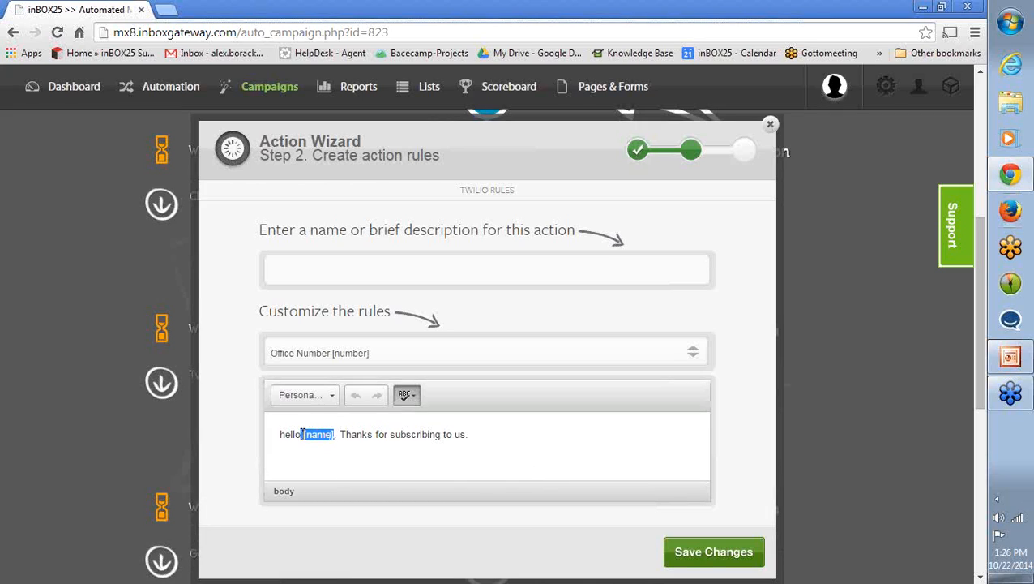
left_click(771, 126)
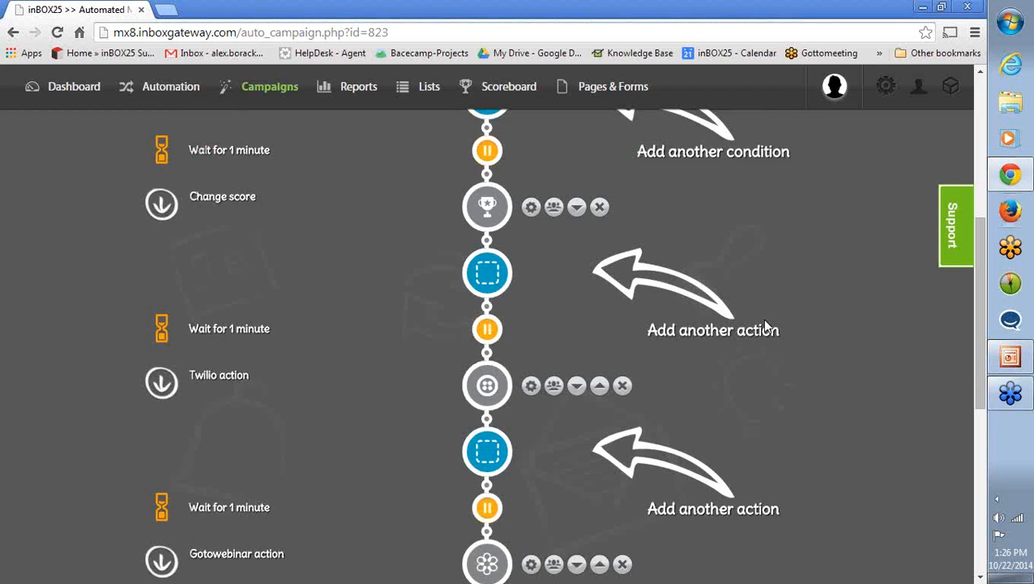
- Examine the webinars offered in the Gotowebinar action's rules, and close the action wizard without selecting one
scroll(418, 367, "down", 3)
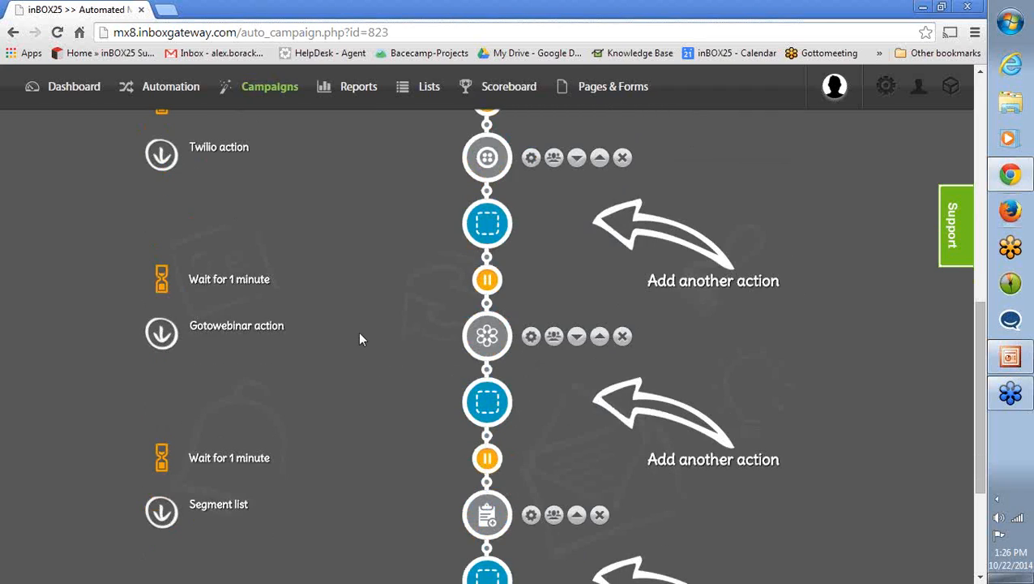
left_click(531, 339)
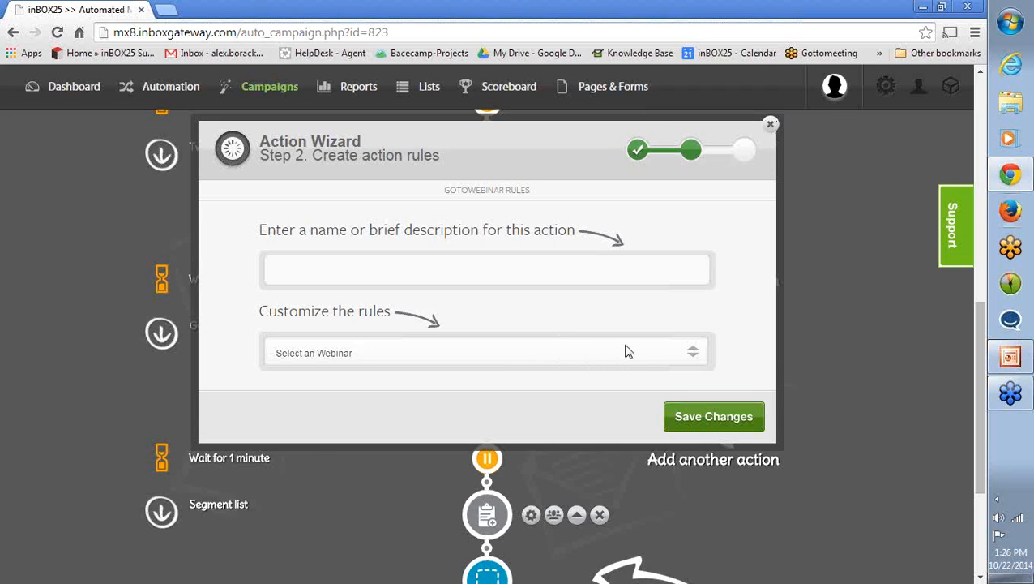
left_click(668, 351)
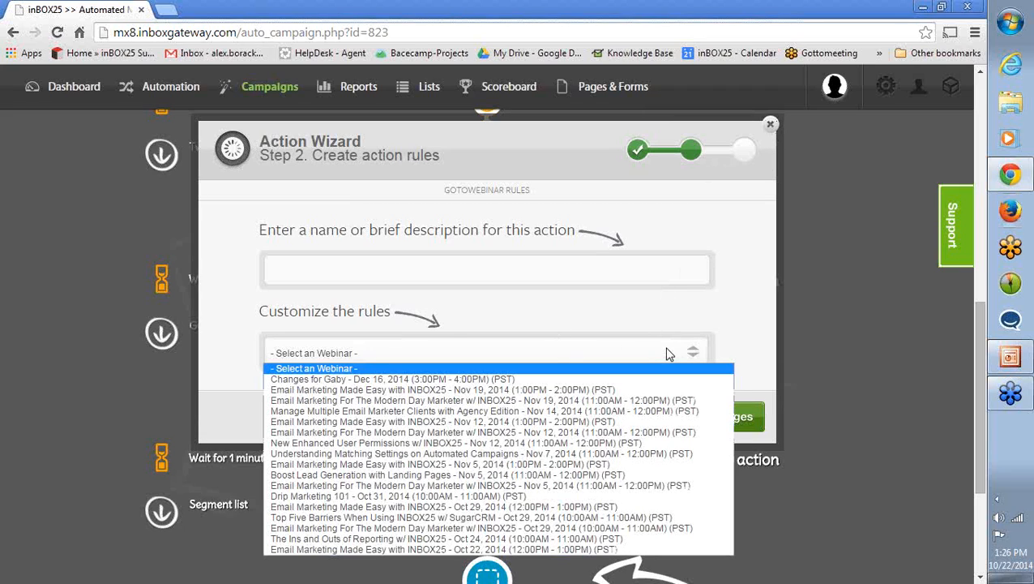
left_click(669, 354)
left_click(670, 354)
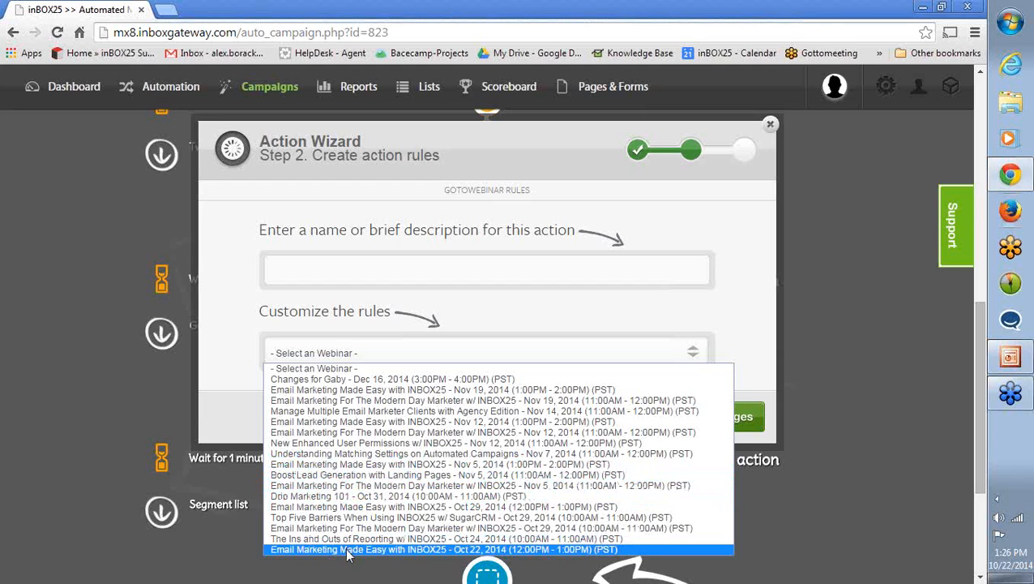
left_click(217, 381)
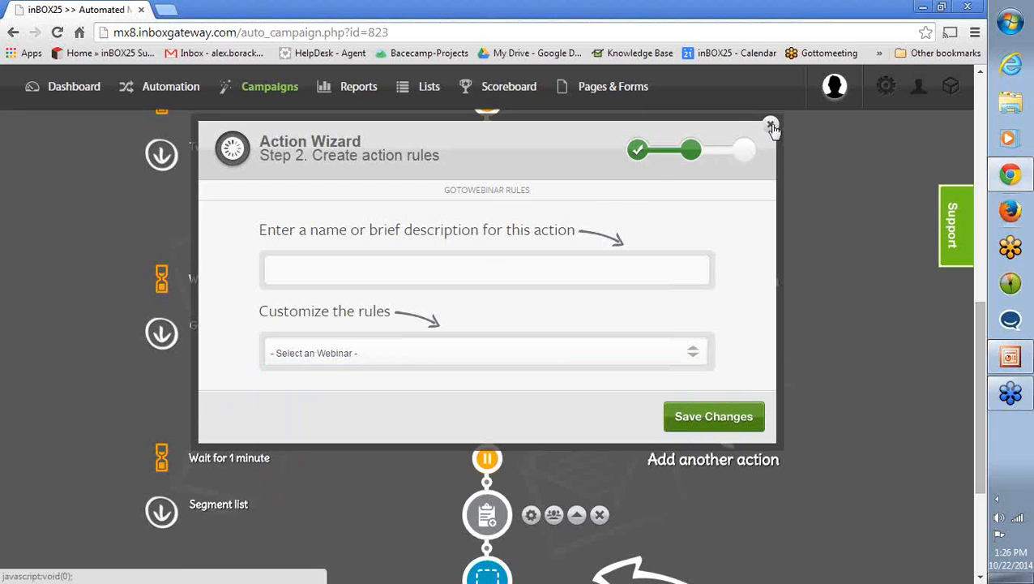
left_click(425, 360)
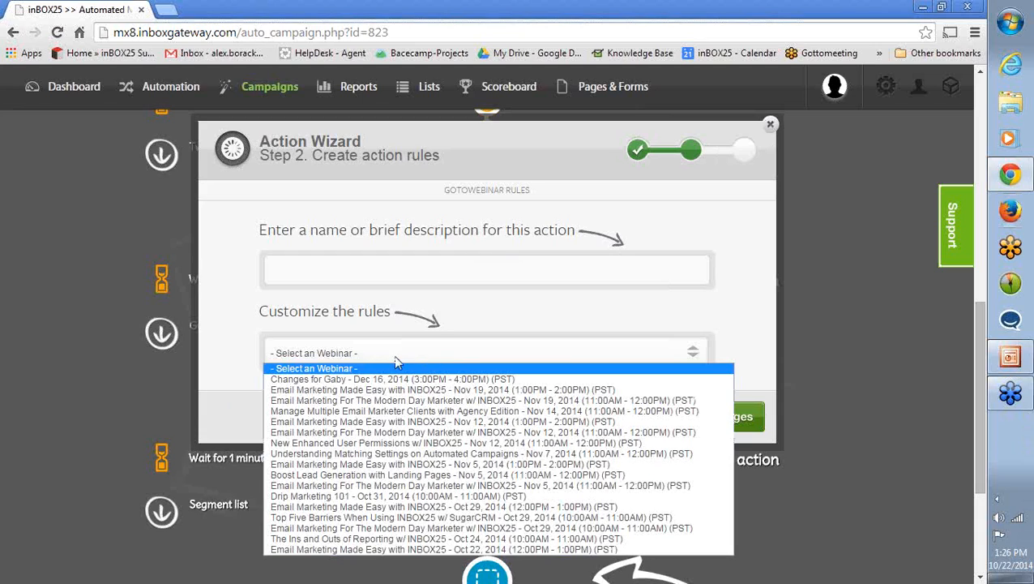
left_click(230, 362)
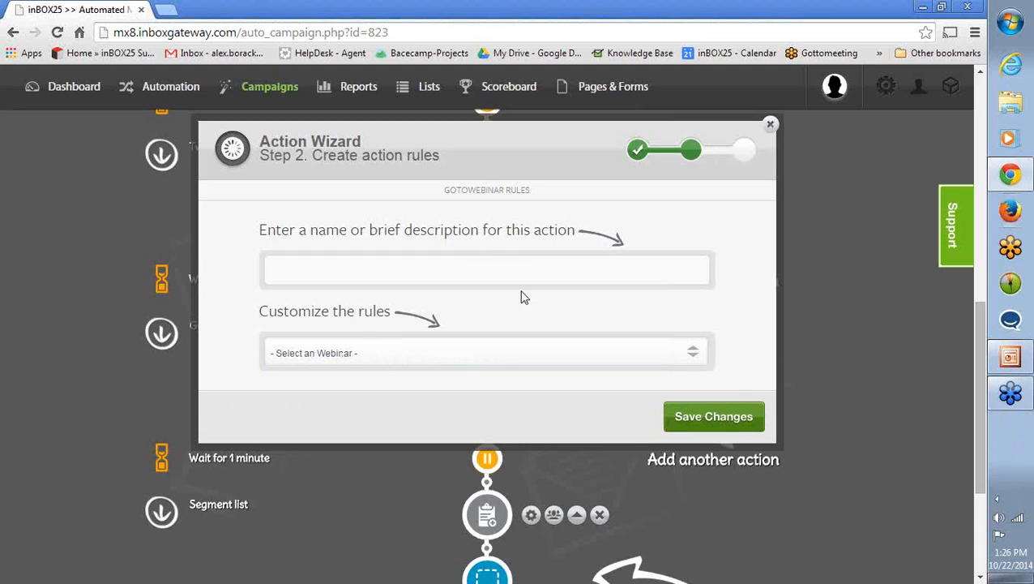
left_click(772, 125)
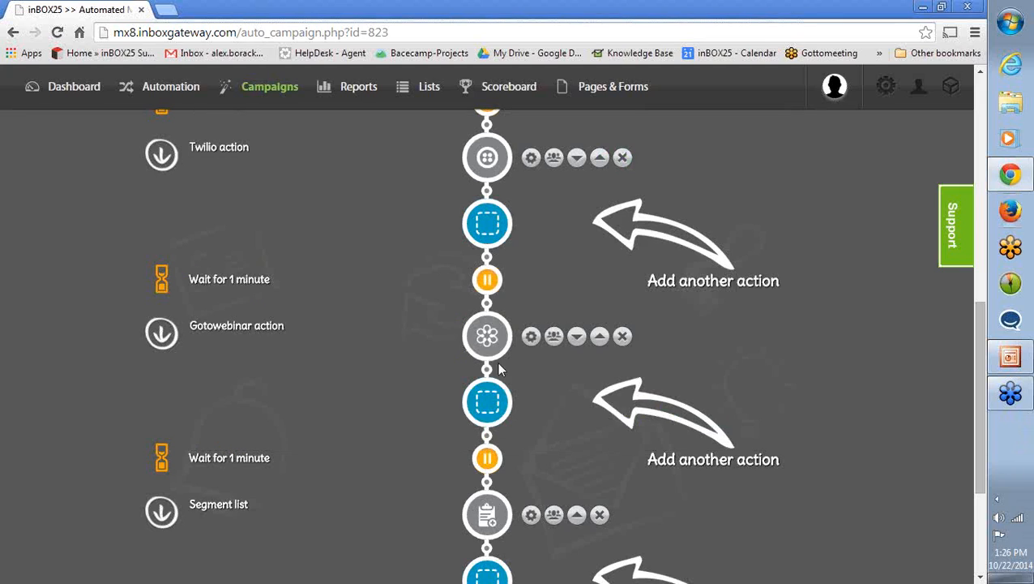
- Check the new segment's name in the Segment list action's rules, and close the action wizard
mouse_move(485, 347)
scroll(365, 467, "down", 2)
left_click(531, 364)
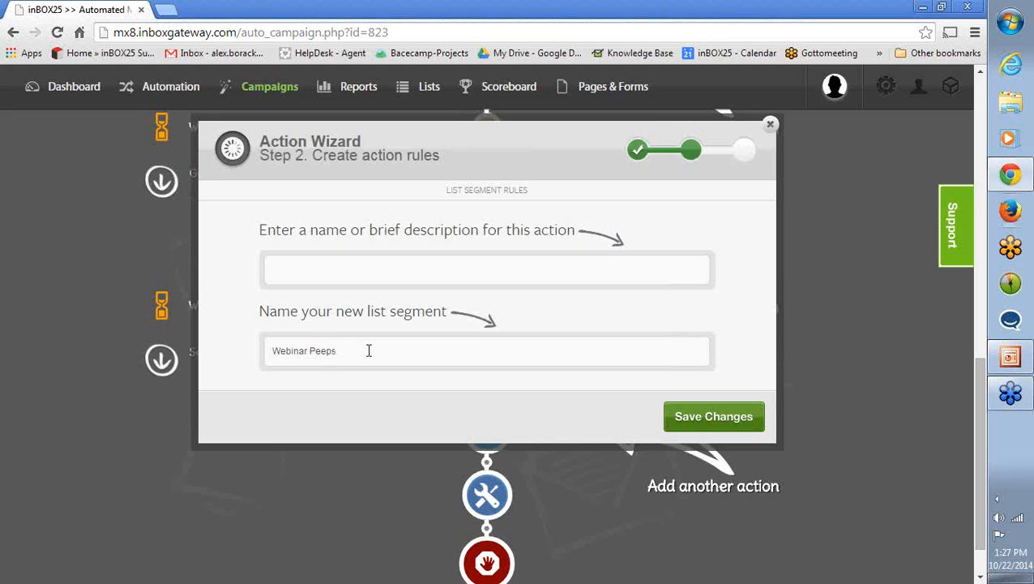
left_click(772, 126)
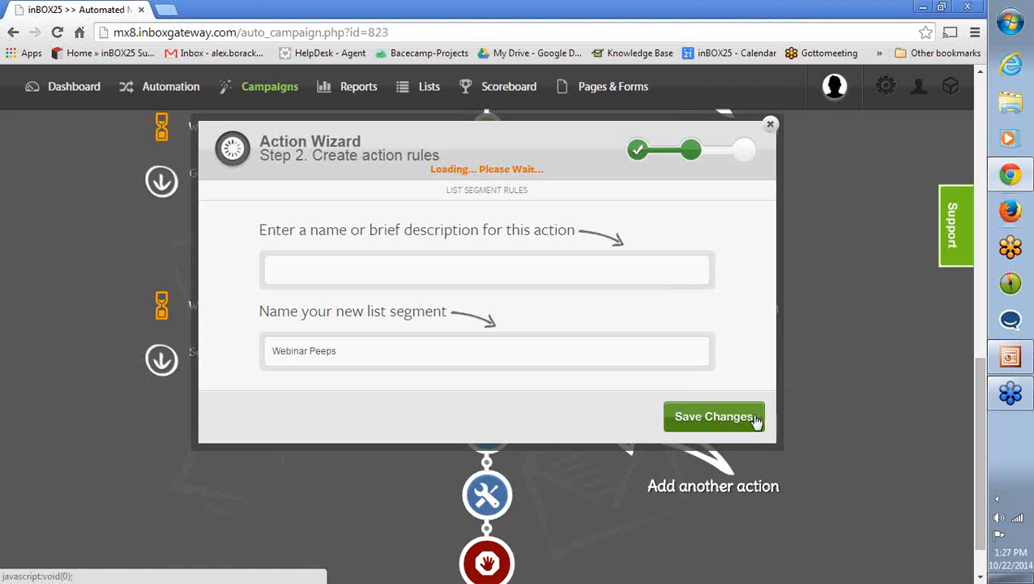
left_click(687, 417)
- Review the Segment list campaign's whole workflow, from the Geography condition through each action to the end
scroll(262, 416, "up", 10)
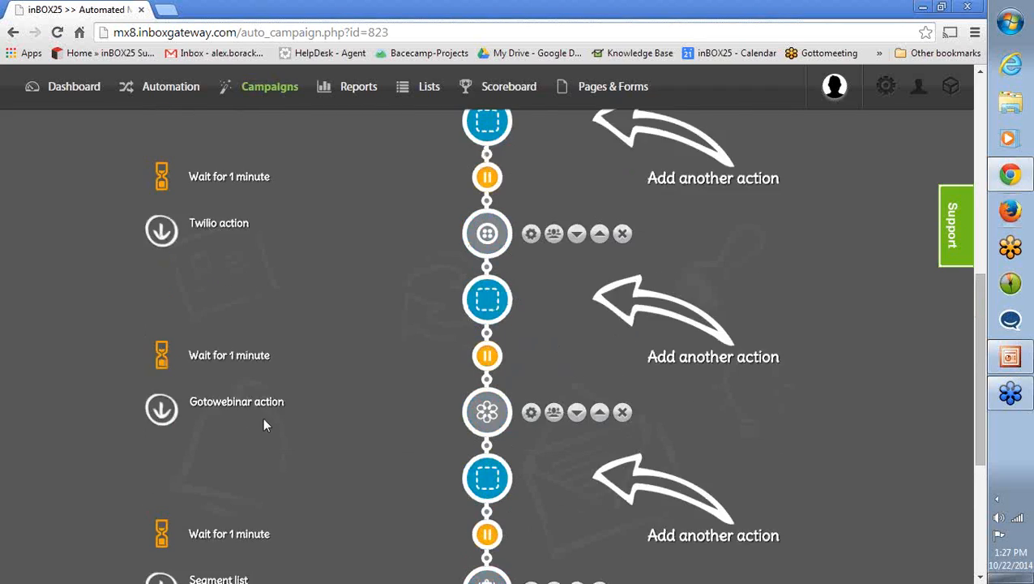
scroll(286, 396, "up", 1)
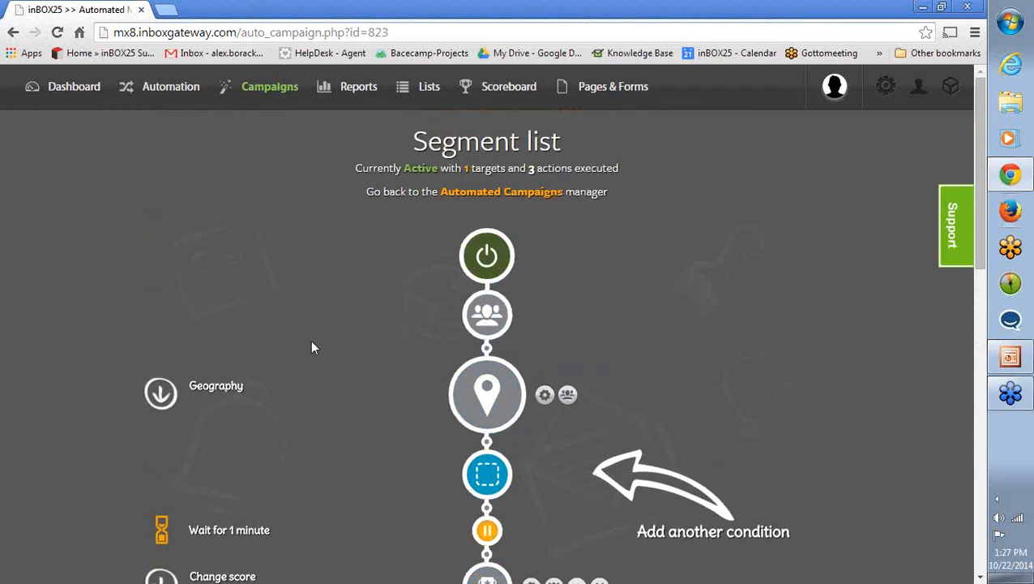
scroll(305, 359, "down", 1)
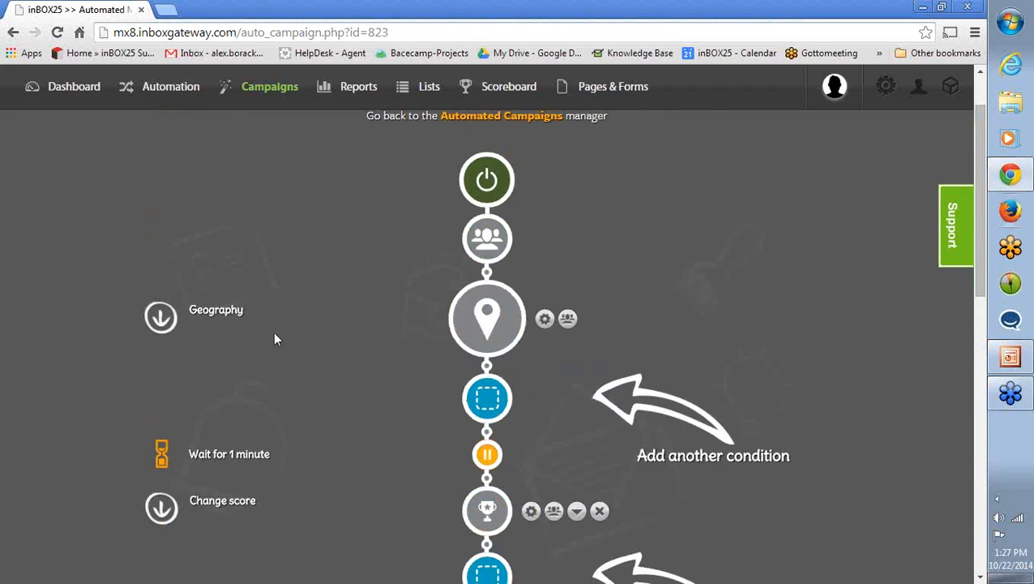
mouse_move(500, 316)
scroll(397, 335, "down", 3)
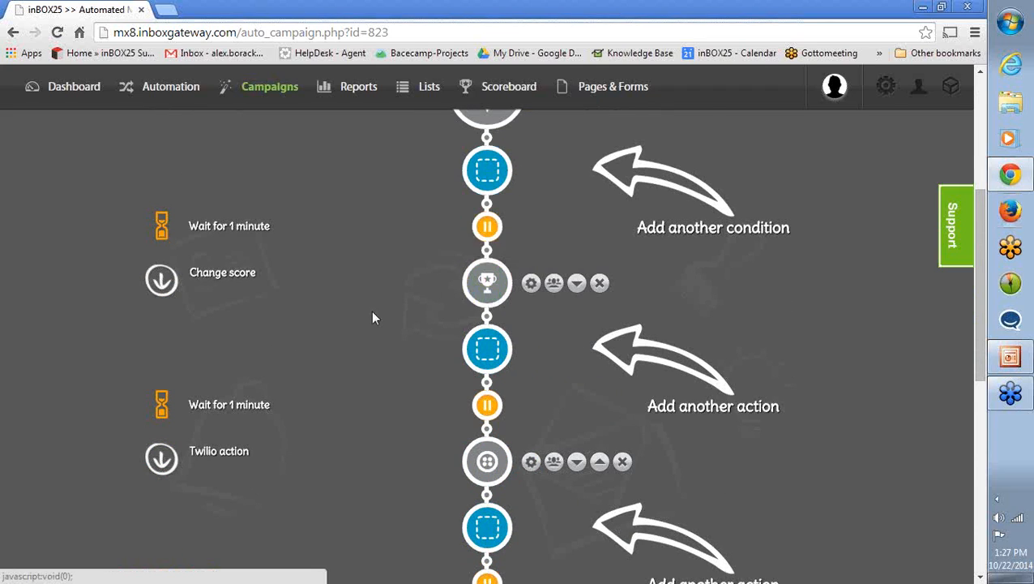
scroll(306, 333, "down", 2)
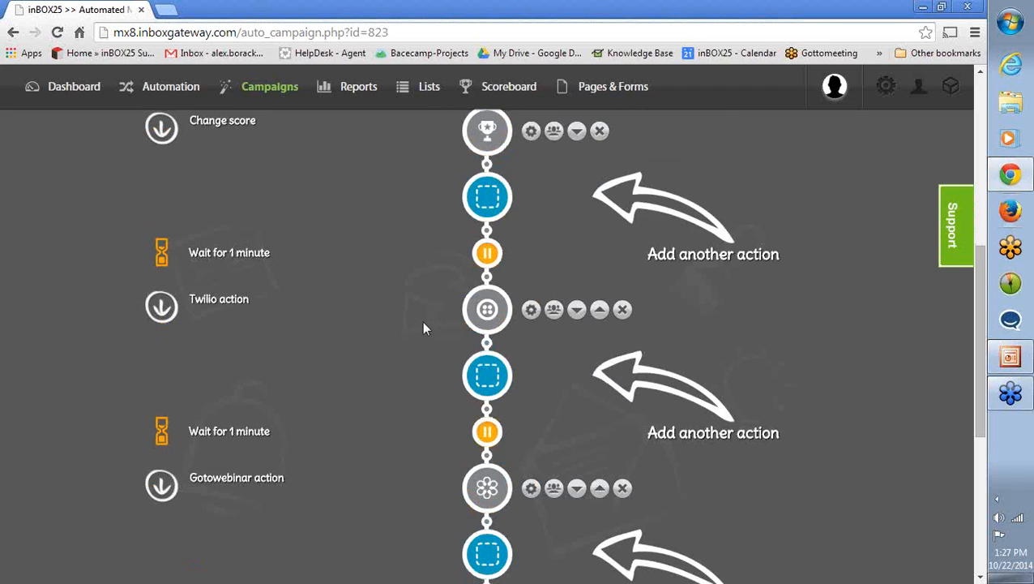
scroll(422, 324, "down", 2)
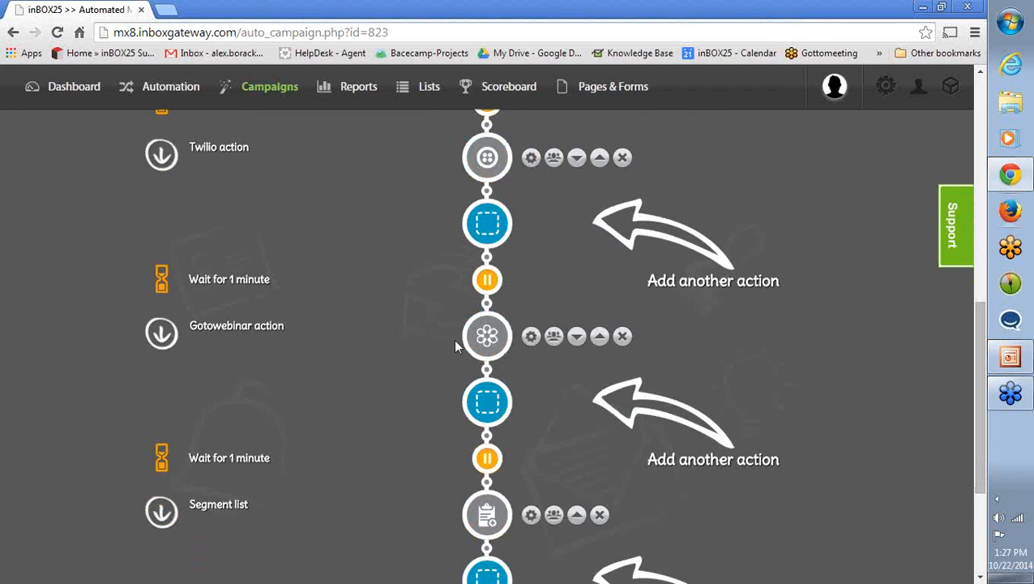
scroll(348, 389, "down", 2)
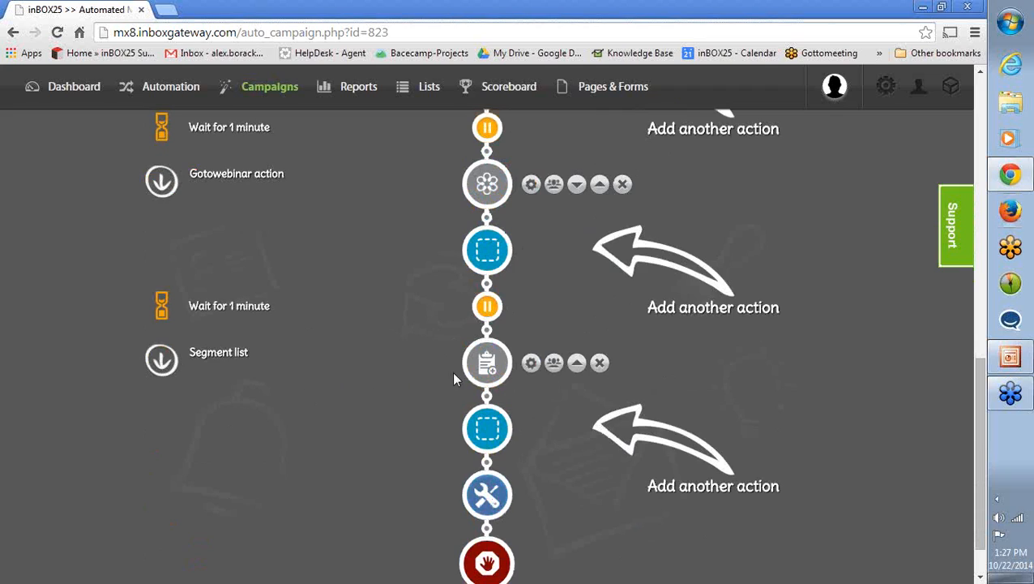
- Return to the Automated Campaigns manager and open the "If didn't request more info, set to inactive" campaign for editing
scroll(360, 363, "up", 9)
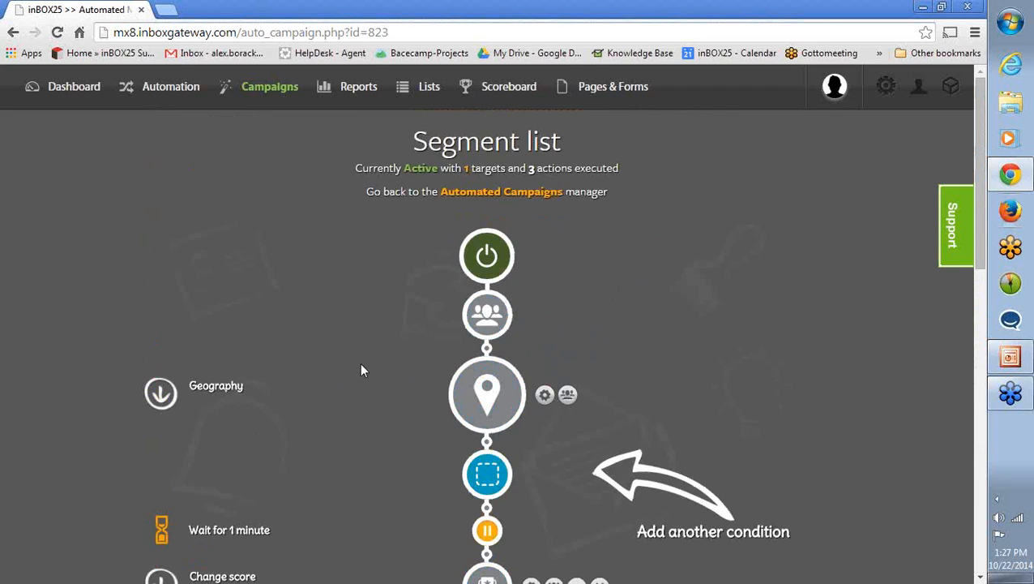
left_click(487, 192)
scroll(332, 354, "down", 4)
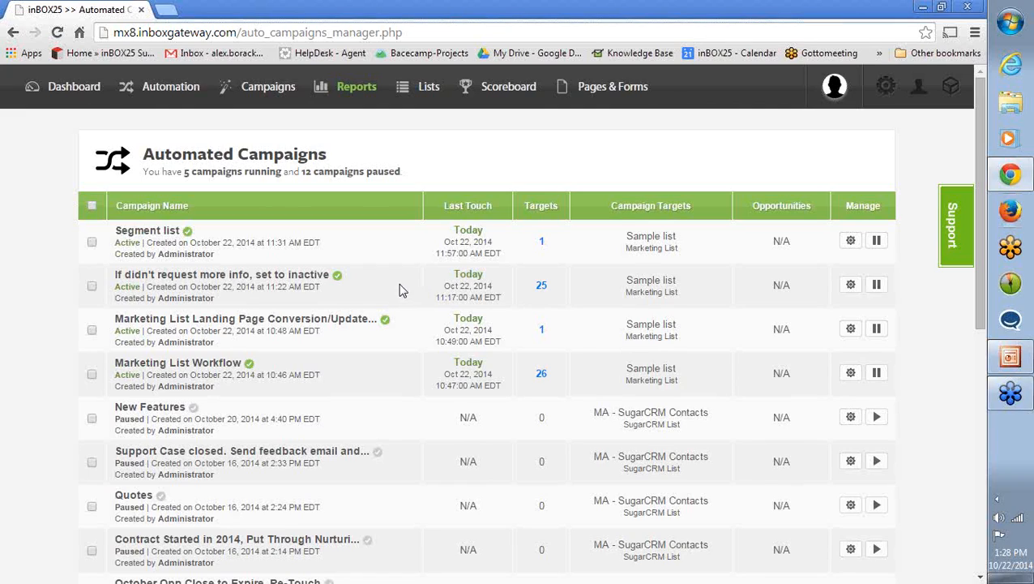
left_click(850, 284)
left_click(853, 300)
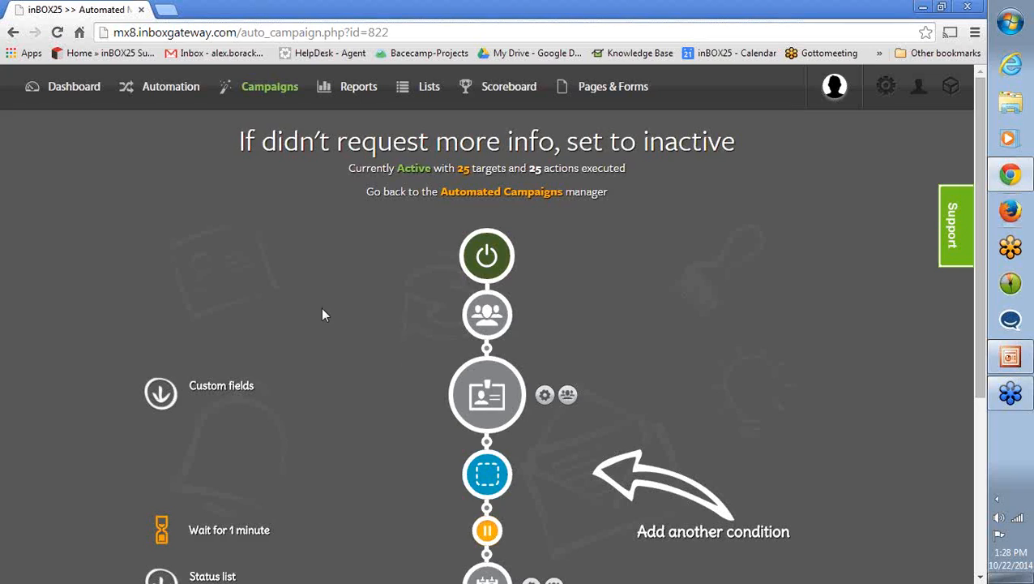
- Check the data field rules of the campaign's Custom fields condition, and close the condition wizard
scroll(341, 308, "down", 1)
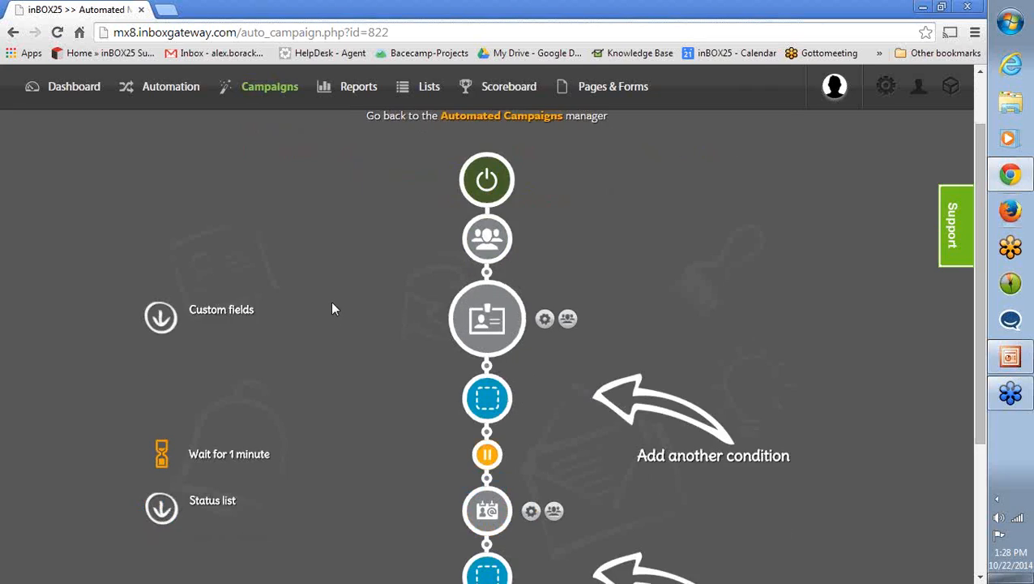
left_click(546, 321)
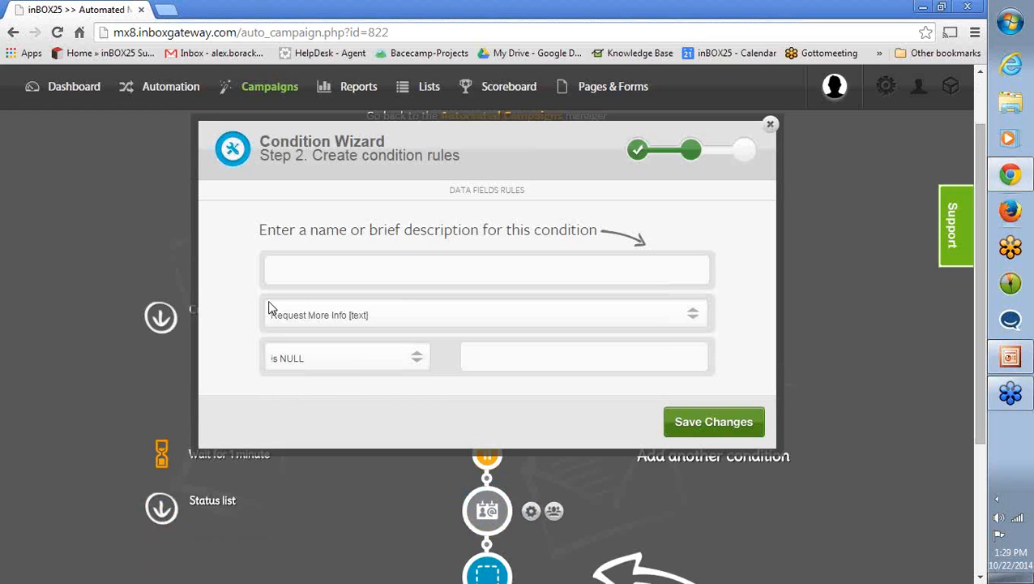
left_click(772, 127)
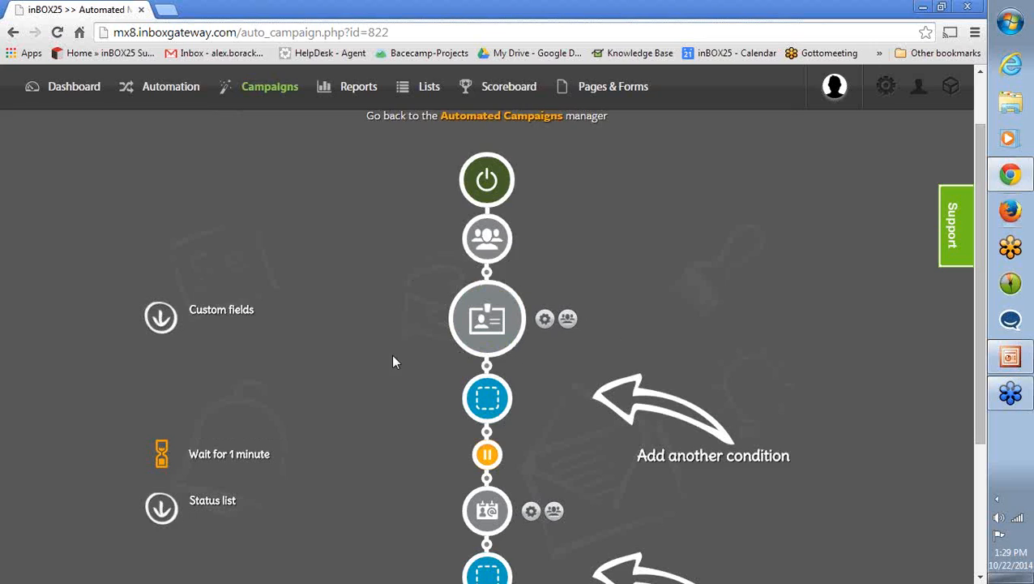
- Review the Custom fields condition's place in the workflow and the change status rules of the Status list action
scroll(319, 372, "down", 2)
left_click(530, 436)
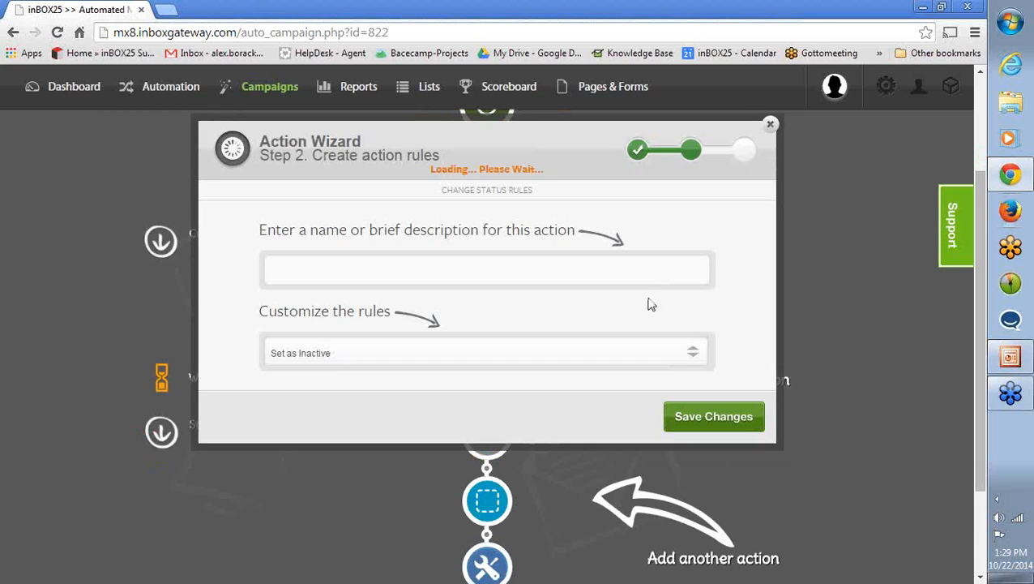
scroll(321, 316, "up", 2)
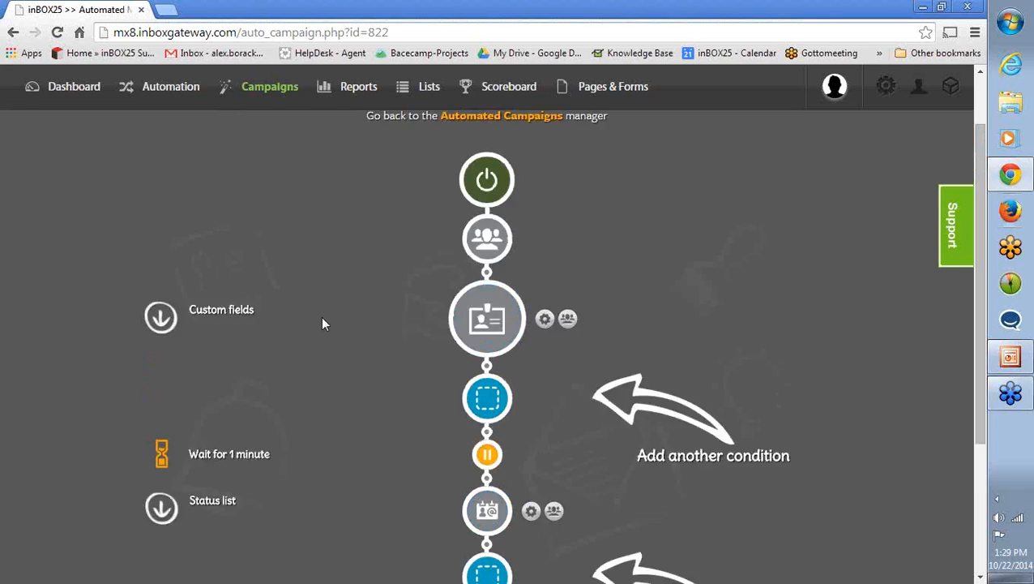
scroll(321, 316, "down", 1)
scroll(479, 387, "down", 2)
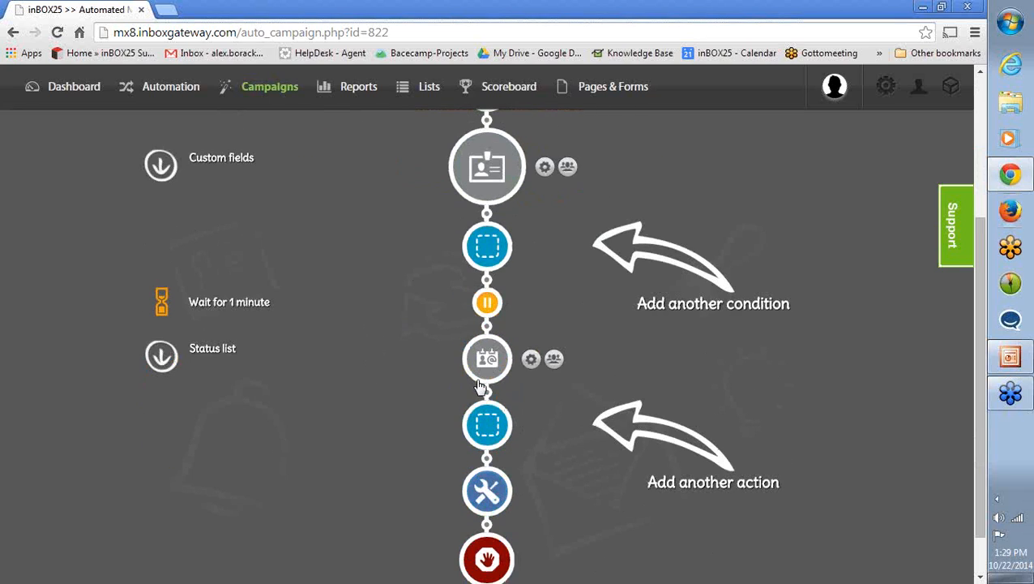
left_click(530, 360)
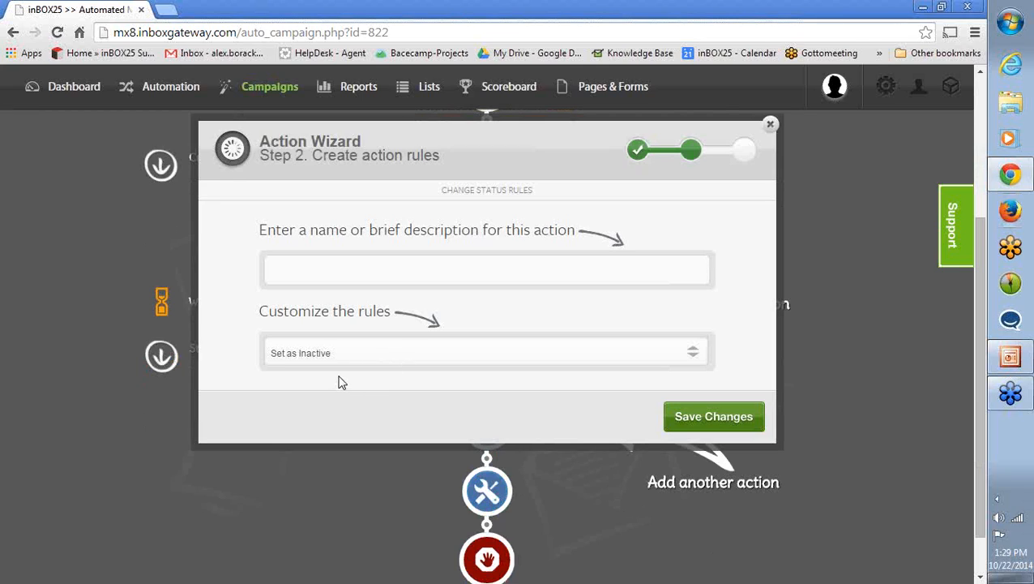
- Close the action wizard and open the "Marketing List Landing Page Conversion/Update Field" campaign from the Automated Campaigns manager for editing
left_click(771, 127)
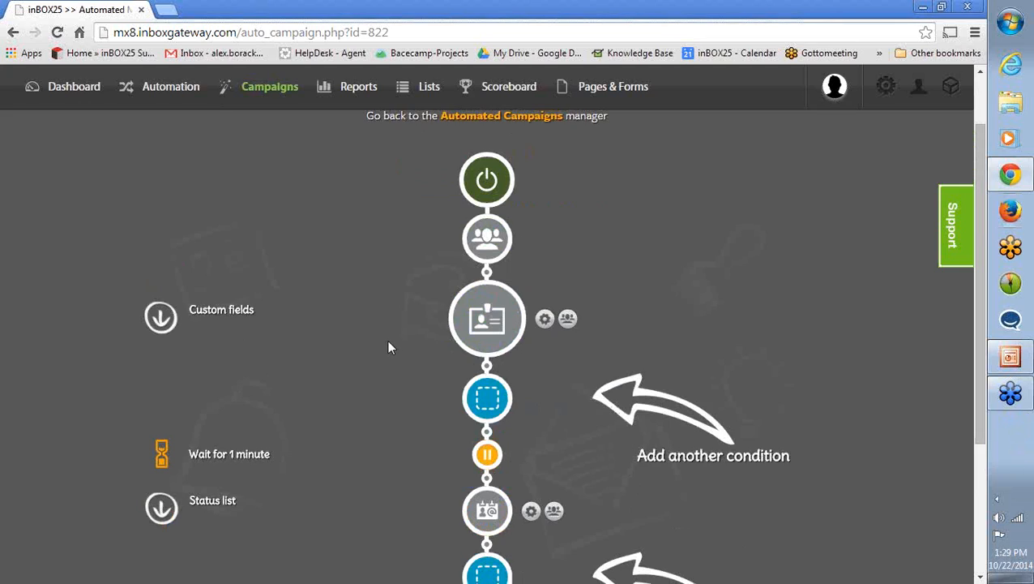
left_click(162, 89)
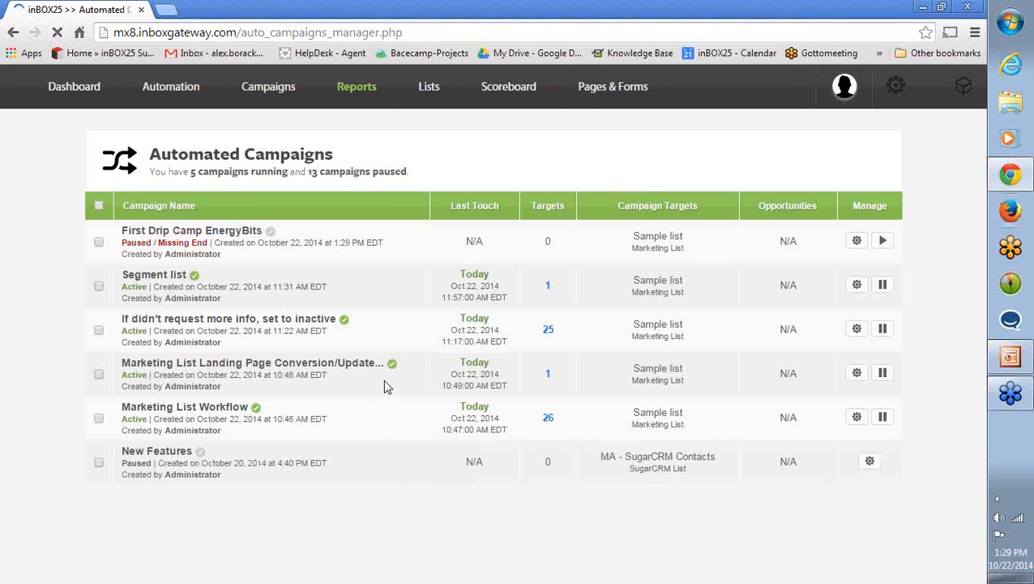
scroll(377, 381, "down", 3)
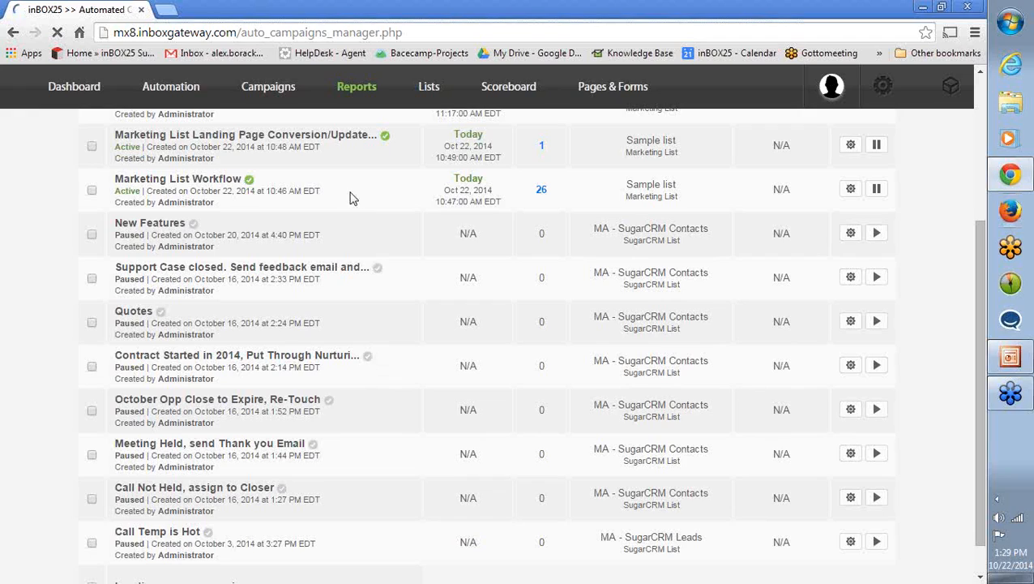
left_click(850, 146)
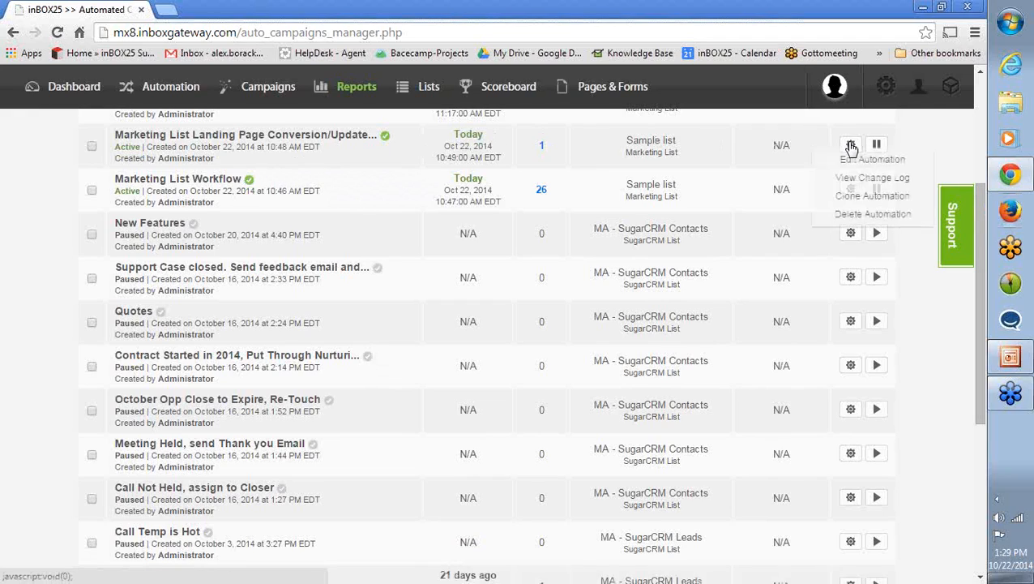
left_click(849, 162)
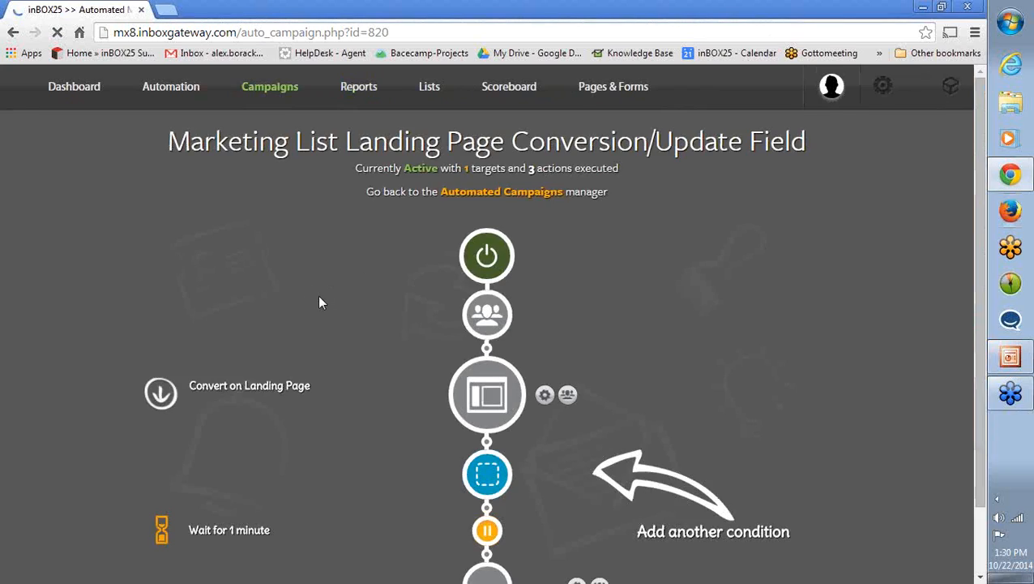
- Check the alert agent rules of the Alert Master account action and the available recipients, keeping the master account selected
scroll(385, 306, "down", 1)
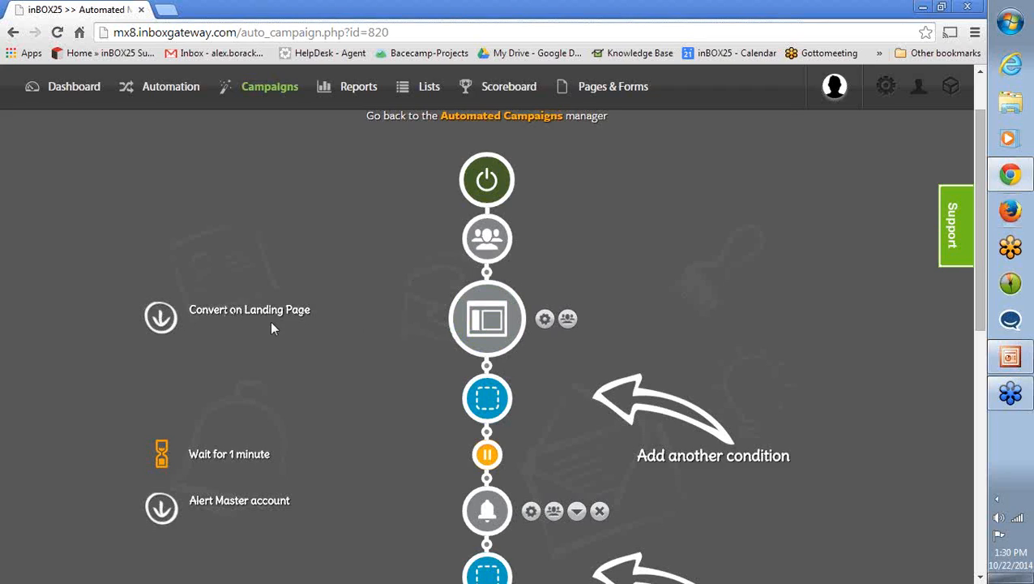
scroll(348, 316, "down", 2)
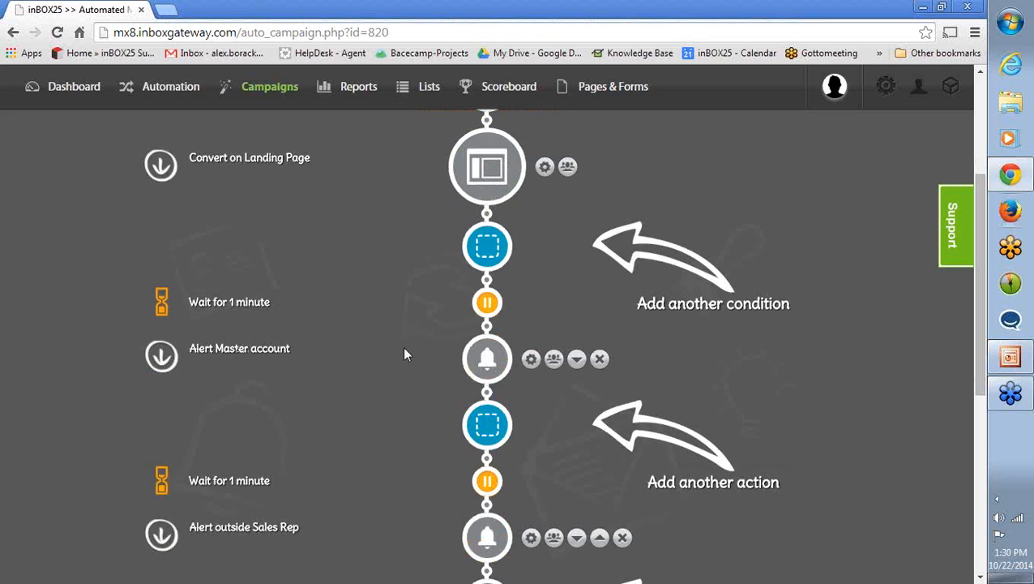
left_click(529, 362)
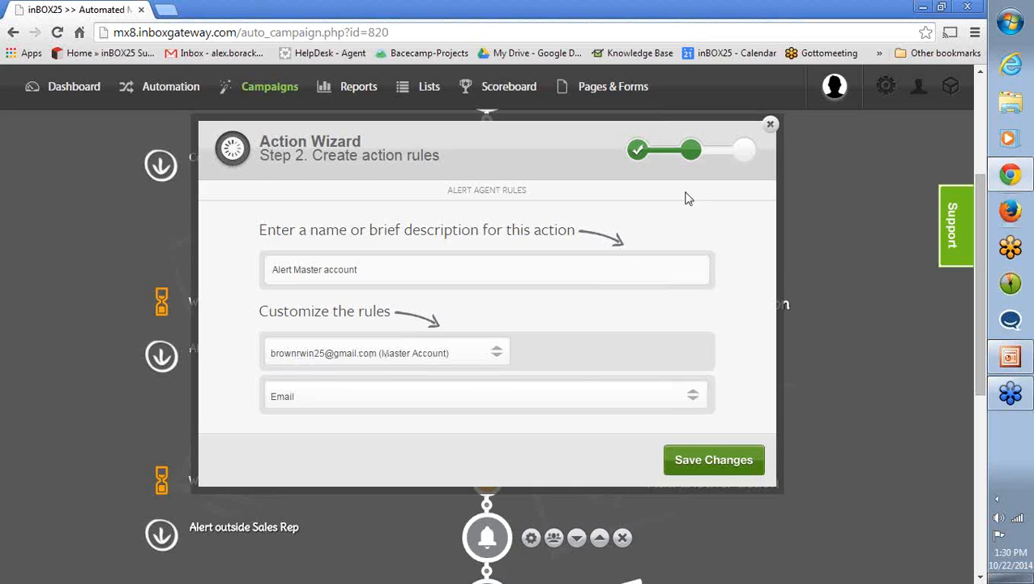
left_click(458, 354)
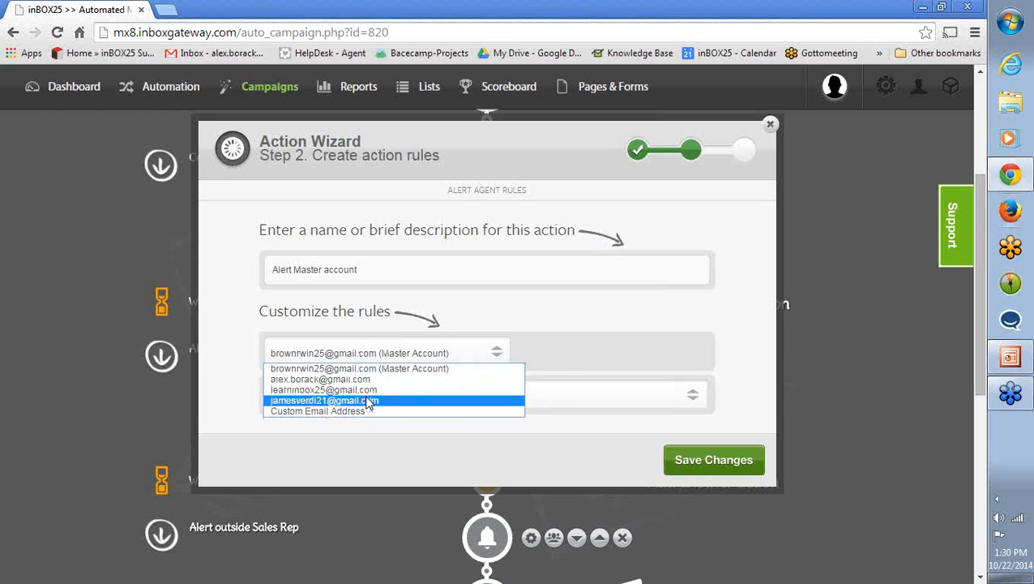
left_click(390, 368)
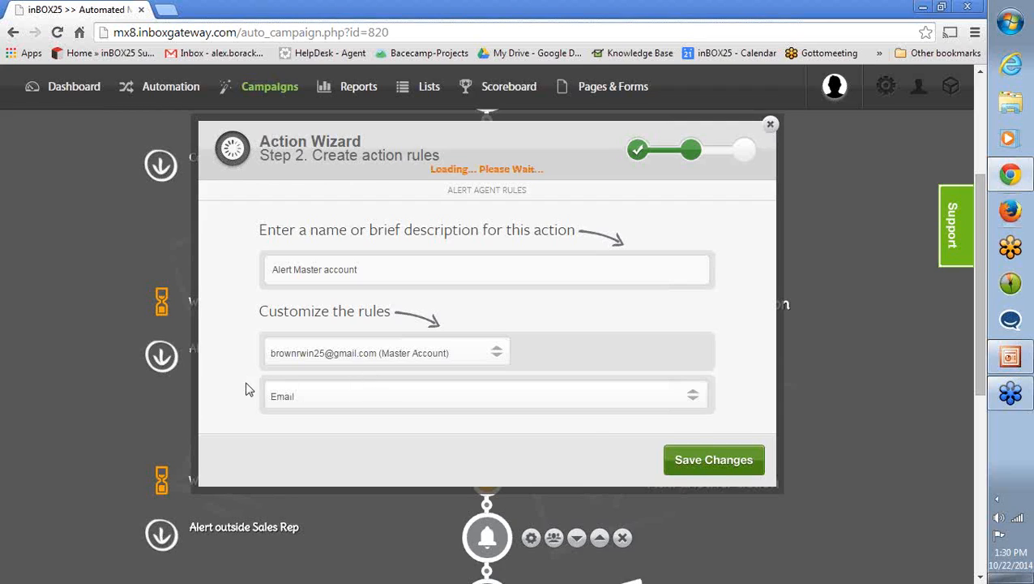
- Check the alert agent rules of the Alert outside Sales Rep action, and close the action wizard
scroll(374, 383, "down", 1)
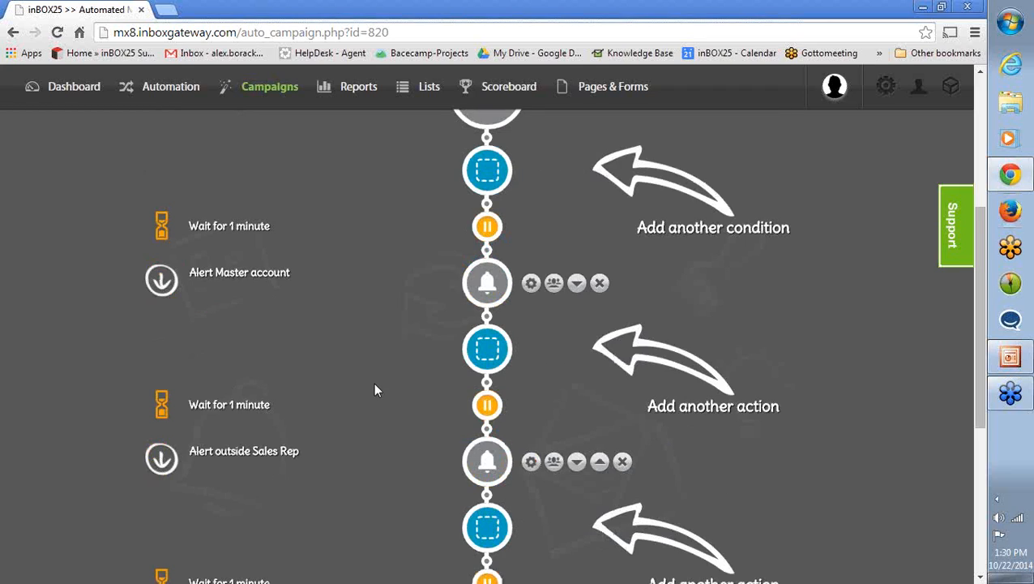
left_click(508, 473)
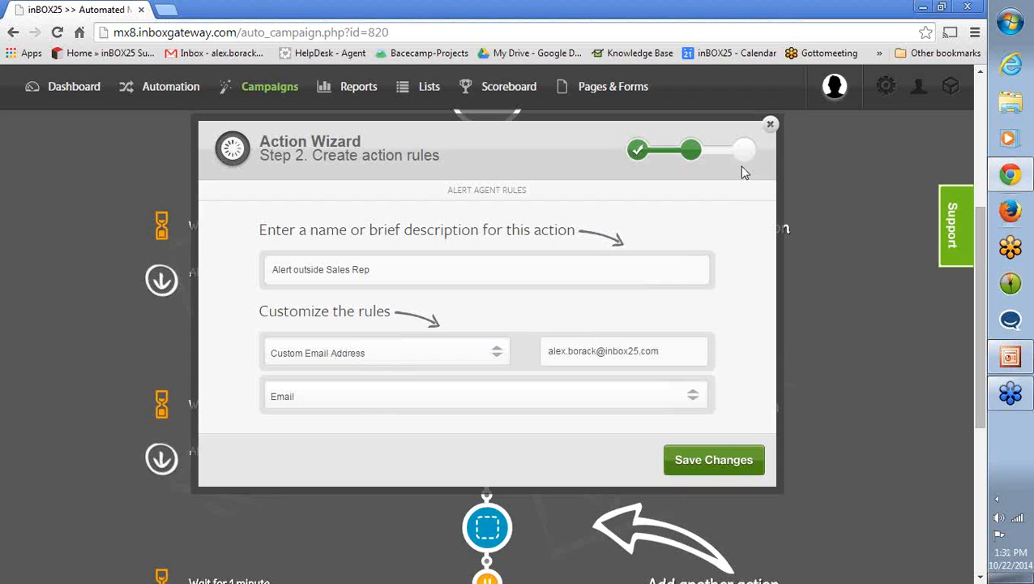
left_click(772, 124)
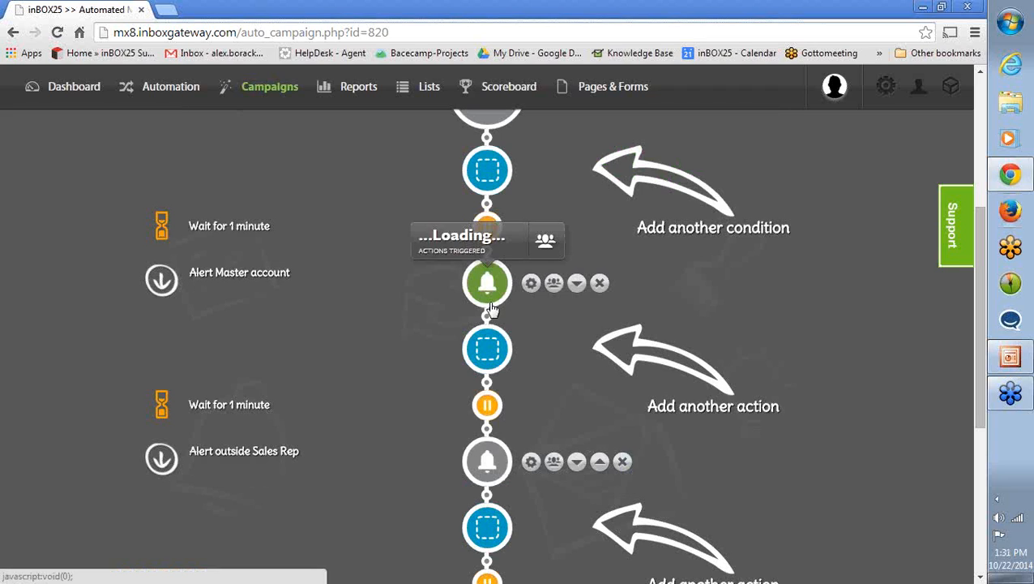
- Review the campaign's workflow from the Convert on Landing Page condition through both alerts to the "Update temp field to Hot" action
scroll(381, 339, "up", 1)
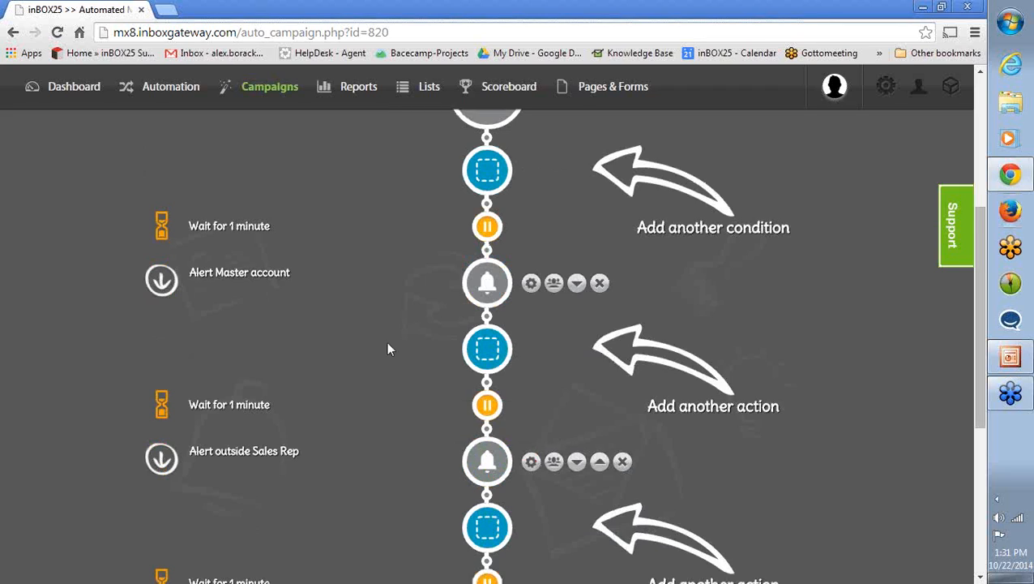
scroll(405, 360, "down", 3)
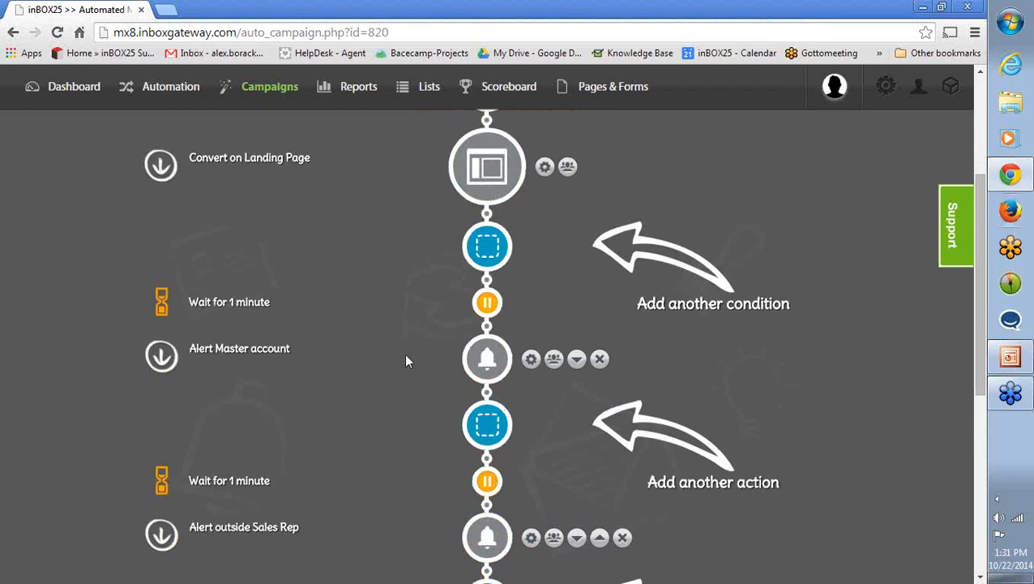
scroll(400, 357, "down", 3)
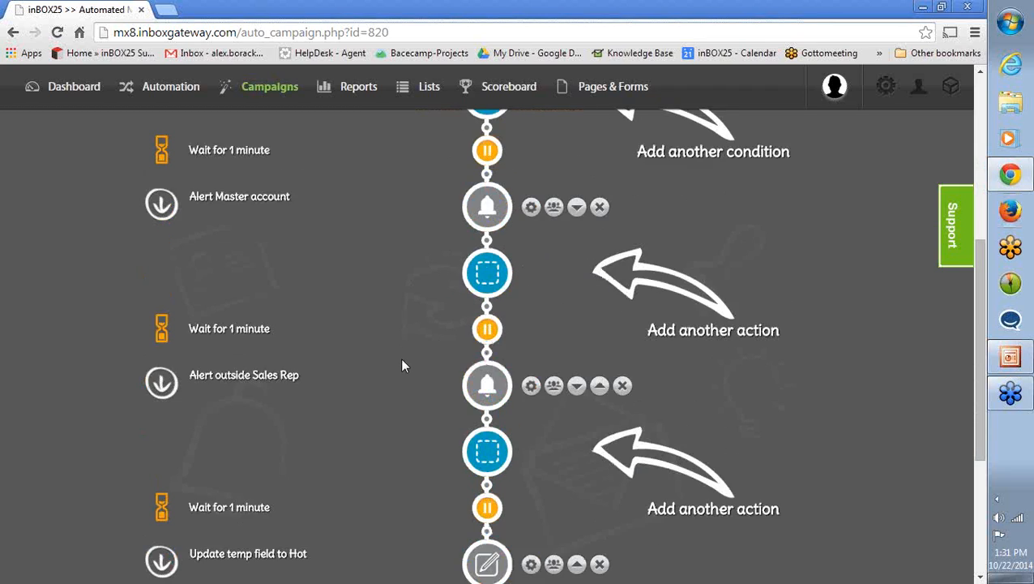
mouse_move(501, 416)
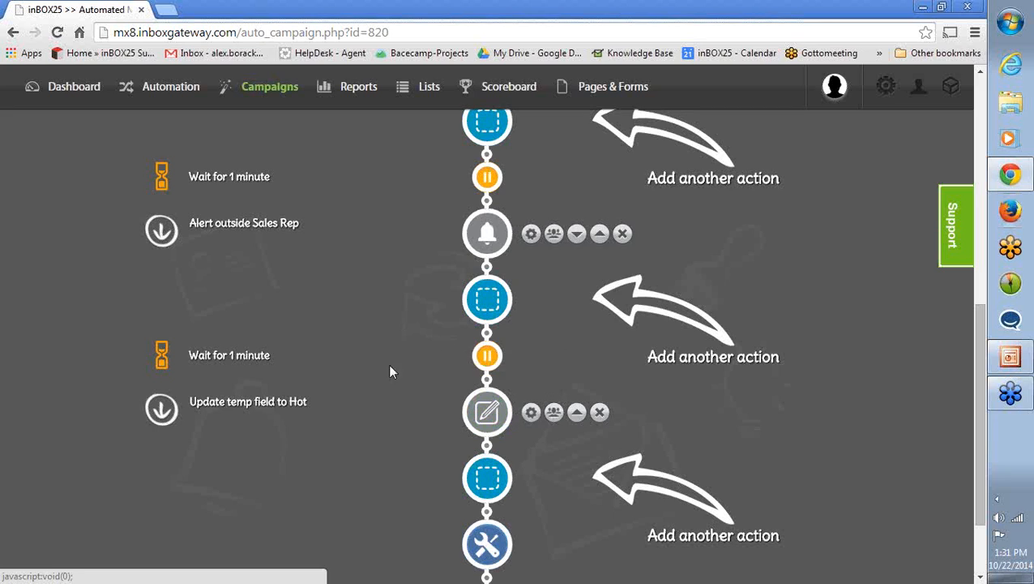
scroll(381, 360, "up", 6)
scroll(393, 357, "down", 9)
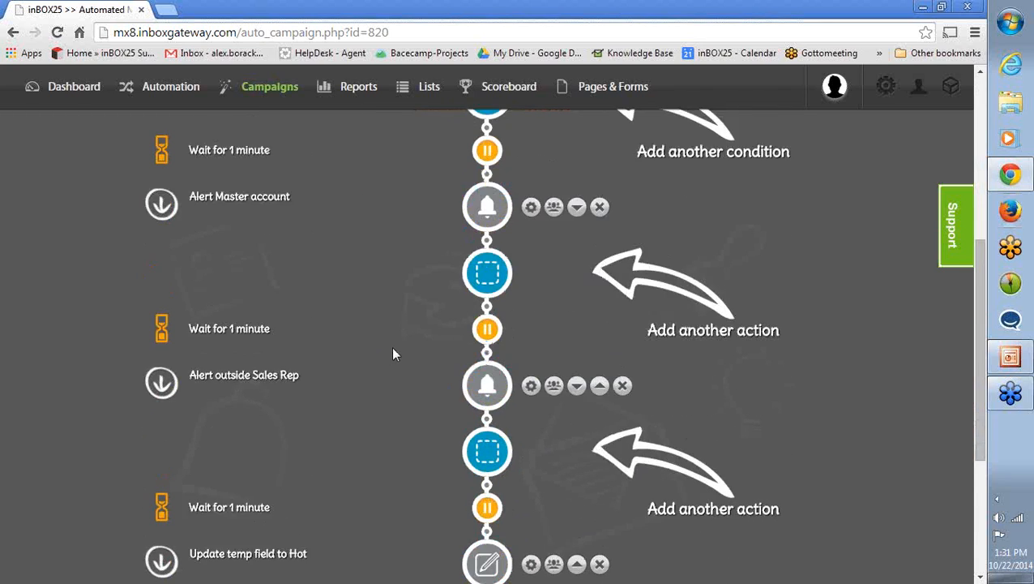
scroll(390, 347, "up", 7)
scroll(391, 352, "up", 3)
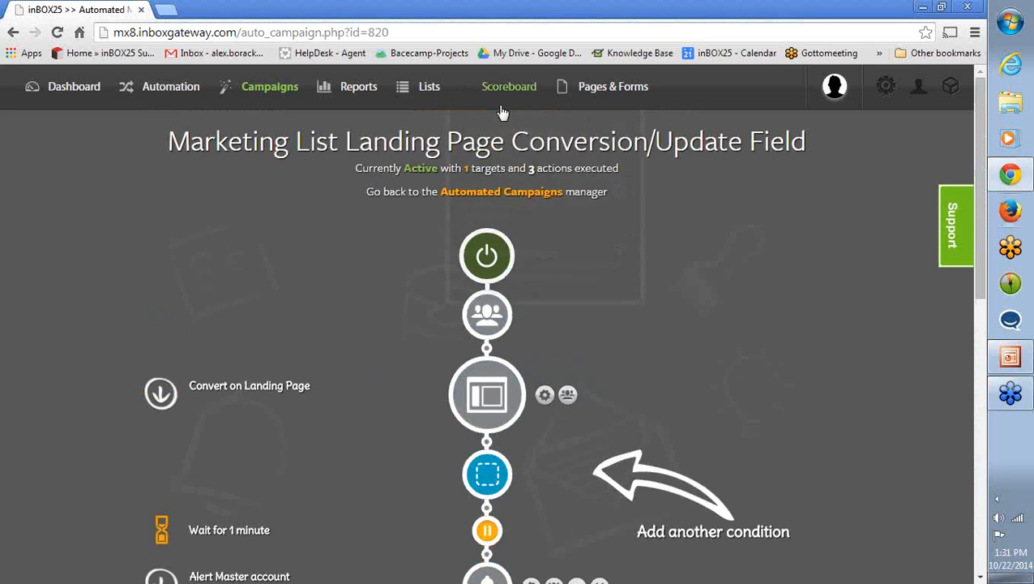
- View the scorecards on the Scoreboard, and go back to the Automated Campaigns manager
mouse_move(504, 88)
left_click(508, 142)
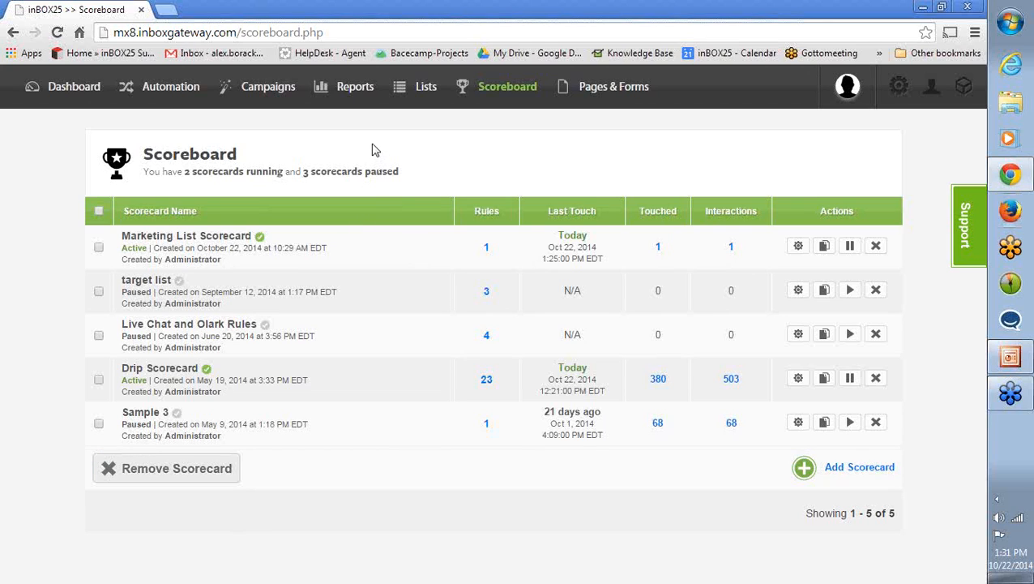
mouse_move(357, 91)
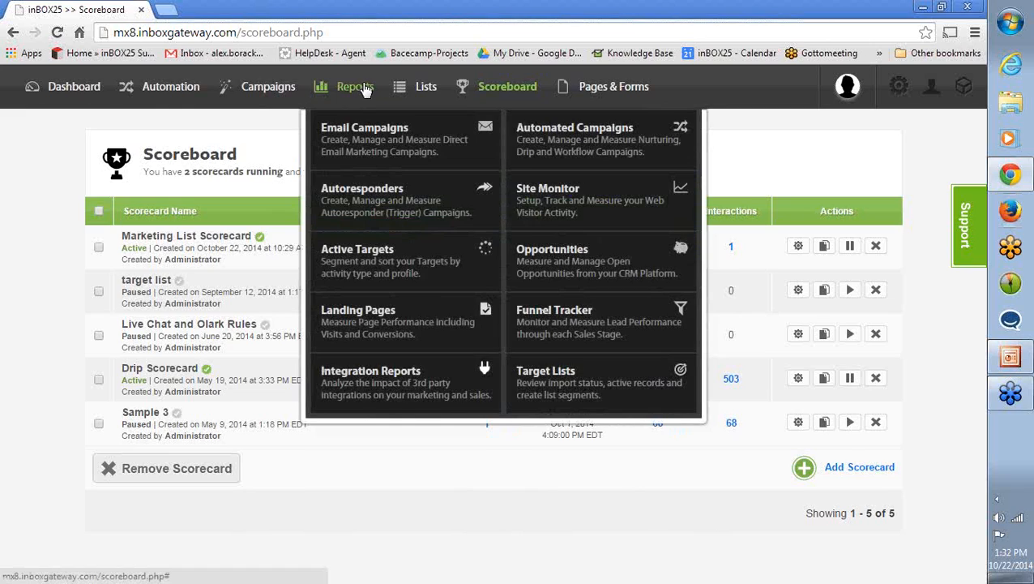
left_click(162, 91)
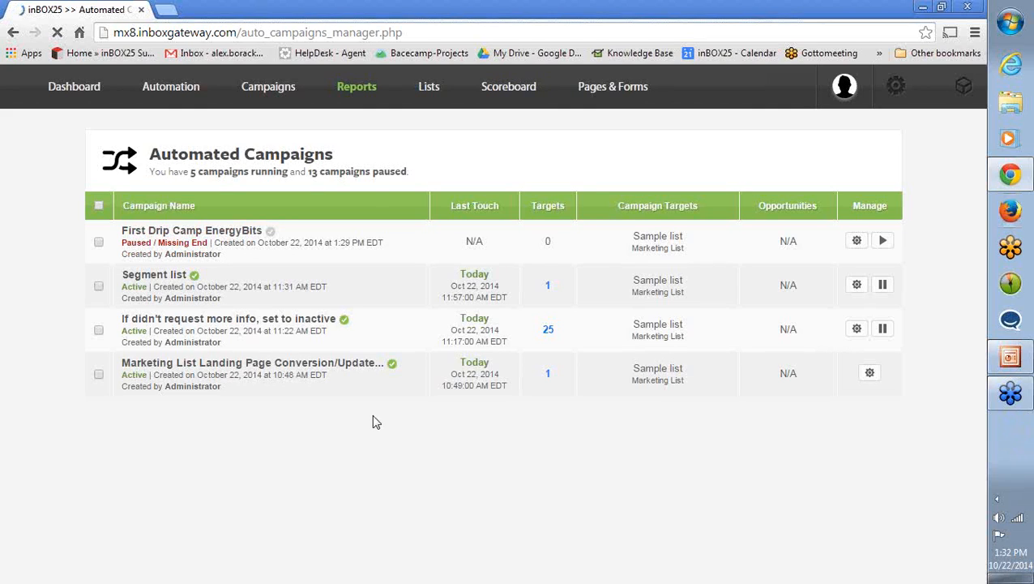
- Look through the list of automated campaigns and open "If didn't request more info, set to inactive" for editing
scroll(377, 426, "down", 2)
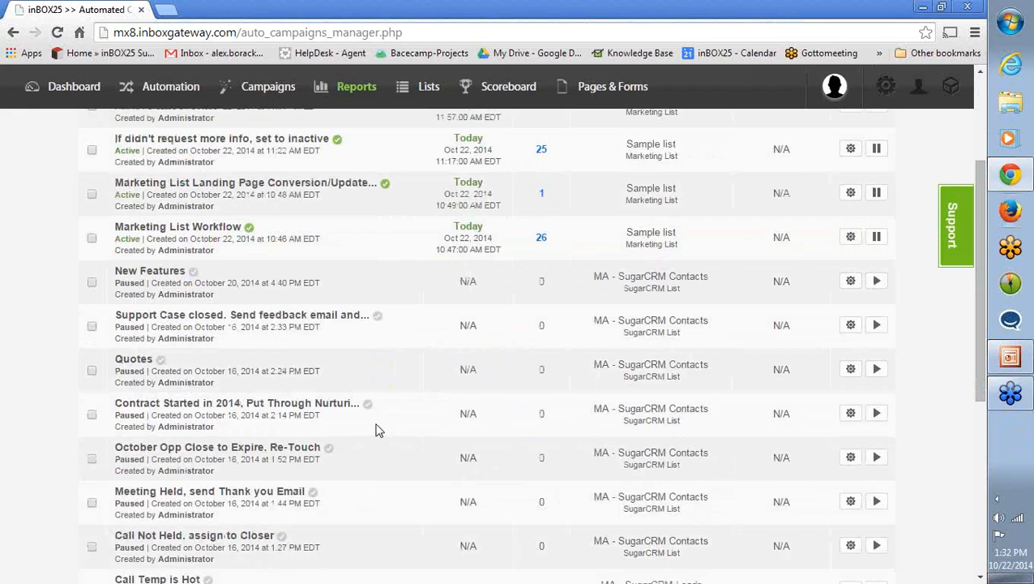
scroll(389, 381, "up", 1)
scroll(397, 379, "down", 3)
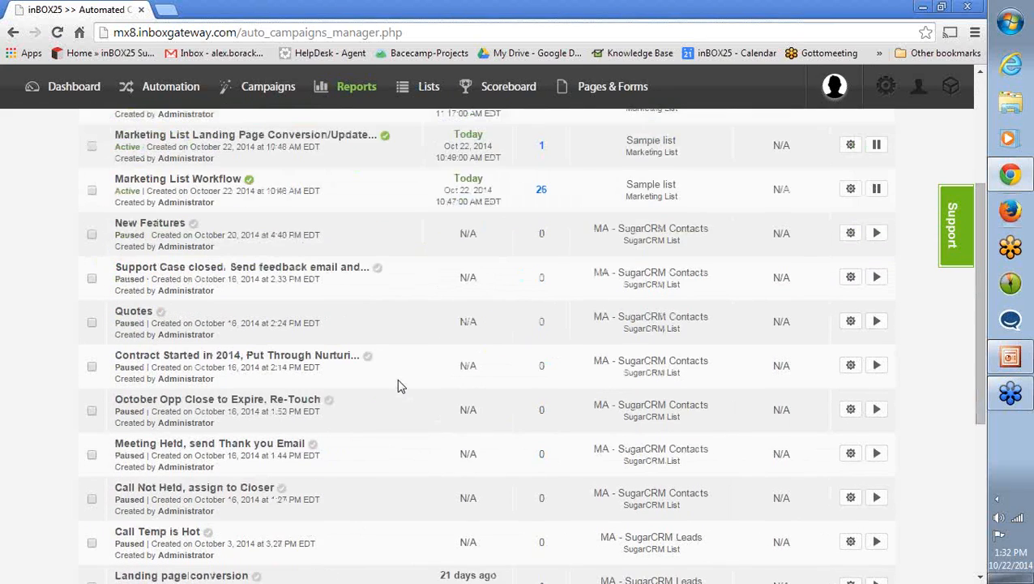
scroll(396, 381, "down", 3)
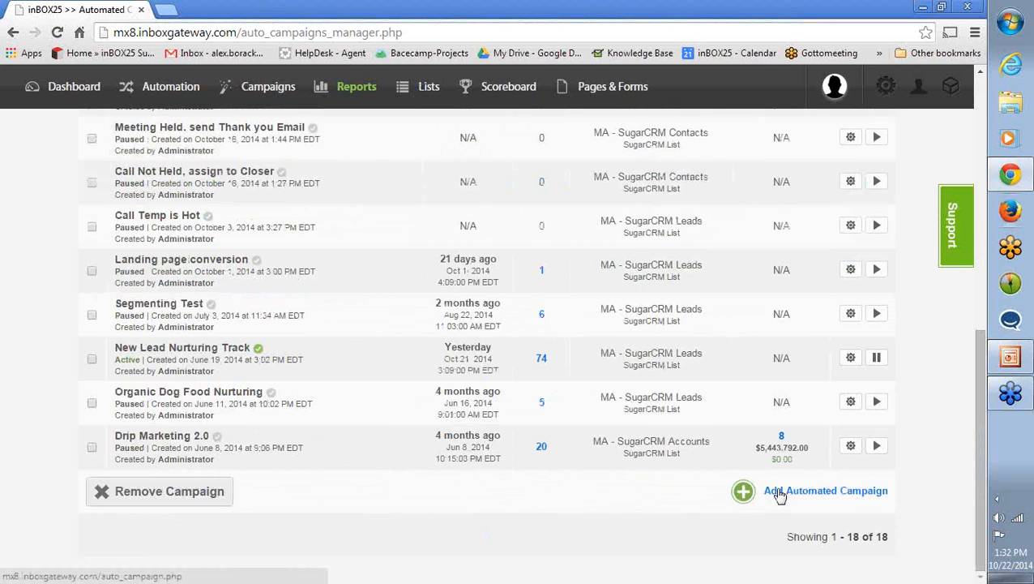
scroll(725, 443, "up", 5)
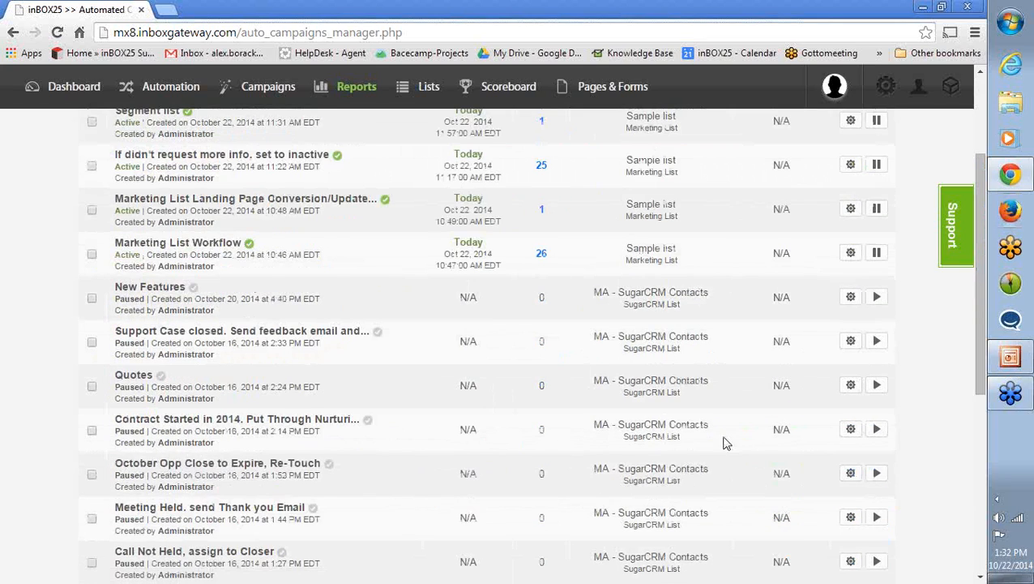
scroll(722, 438, "up", 1)
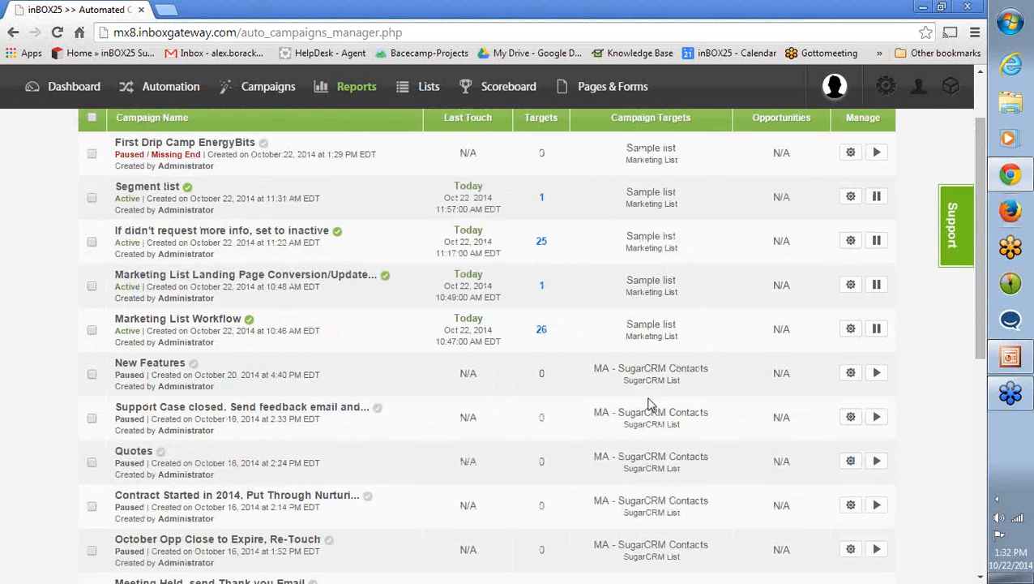
left_click(851, 243)
scroll(512, 376, "down", 2)
scroll(768, 231, "up", 1)
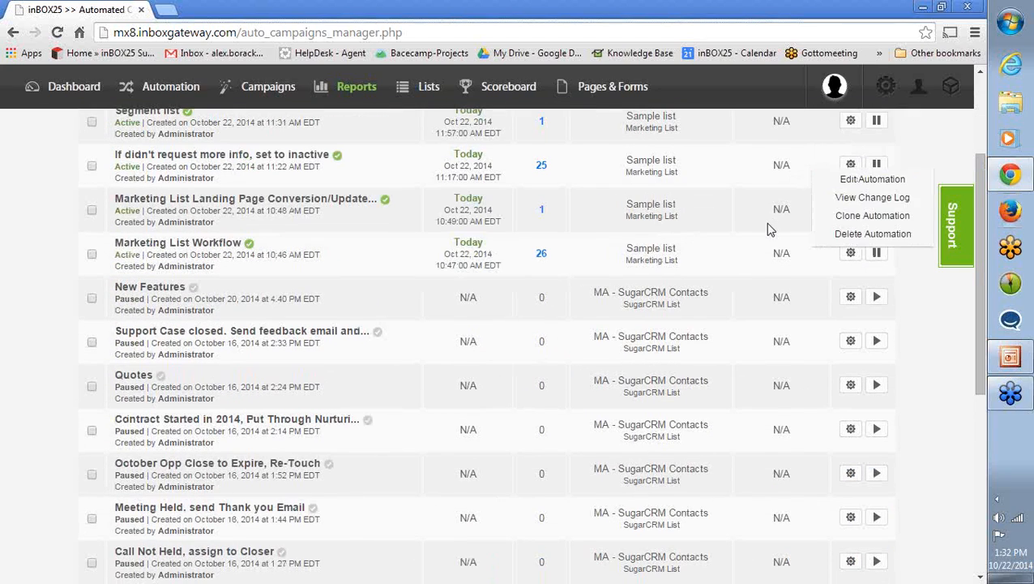
left_click(863, 181)
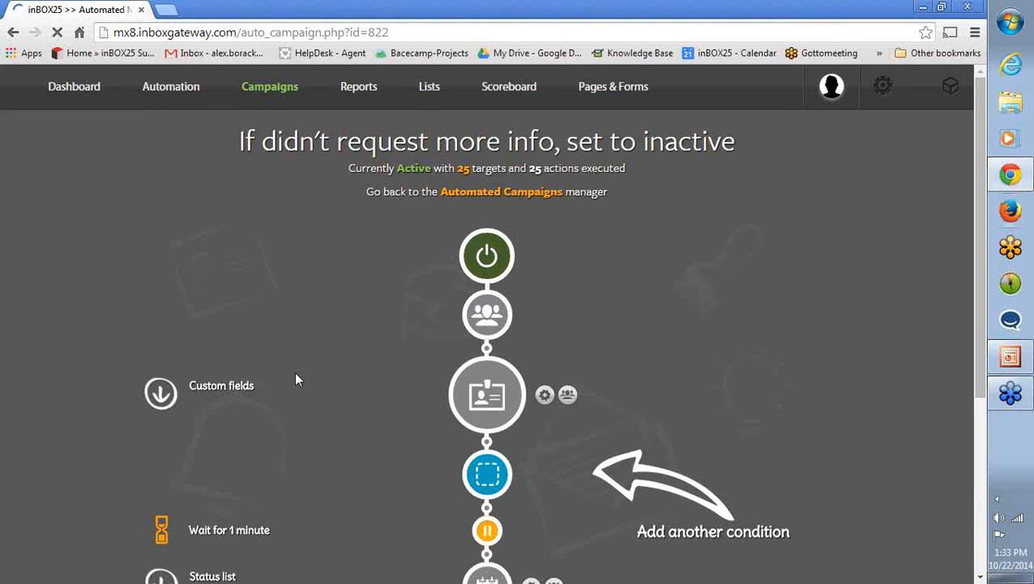
- Review the condition part of the workflow, from the Custom fields condition to the slot for another condition
scroll(304, 362, "down", 2)
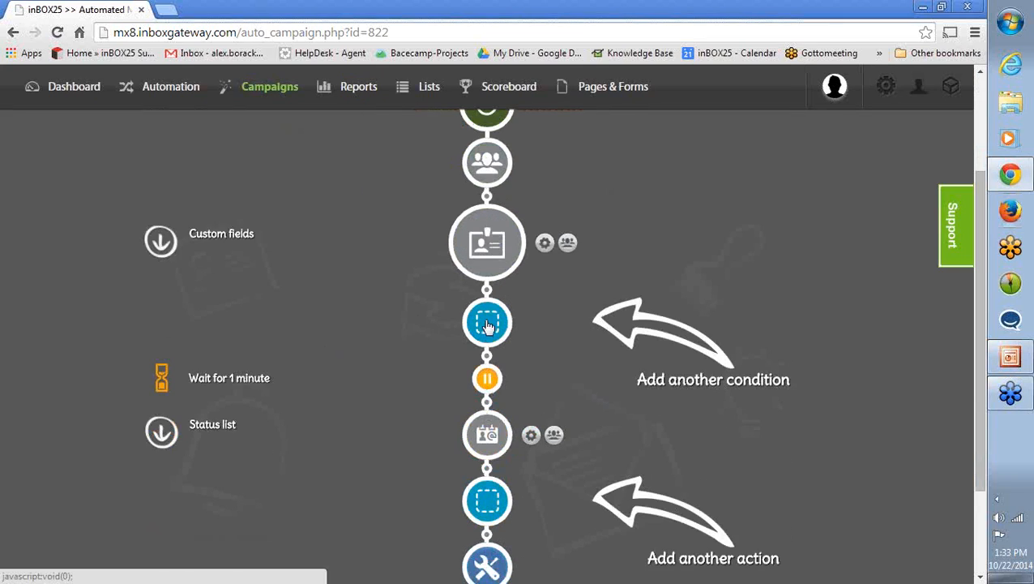
scroll(382, 339, "up", 1)
scroll(377, 343, "down", 1)
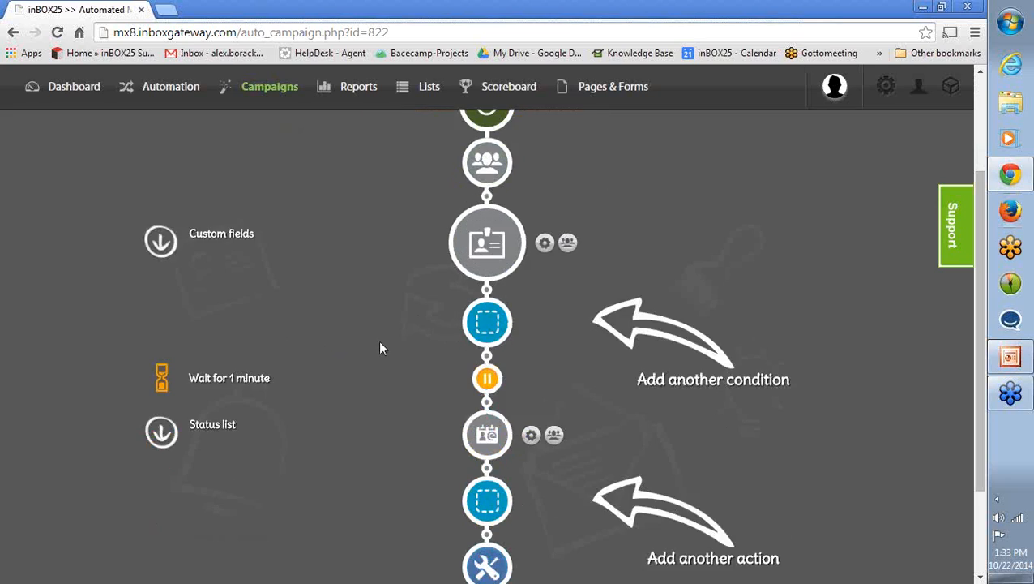
scroll(377, 340, "up", 1)
scroll(404, 374, "down", 3)
scroll(369, 376, "up", 2)
left_click_drag(383, 193, 610, 330)
left_click(327, 339)
- Review the action part of the workflow, from the Status list action and the slot for another action to the end
scroll(326, 338, "down", 3)
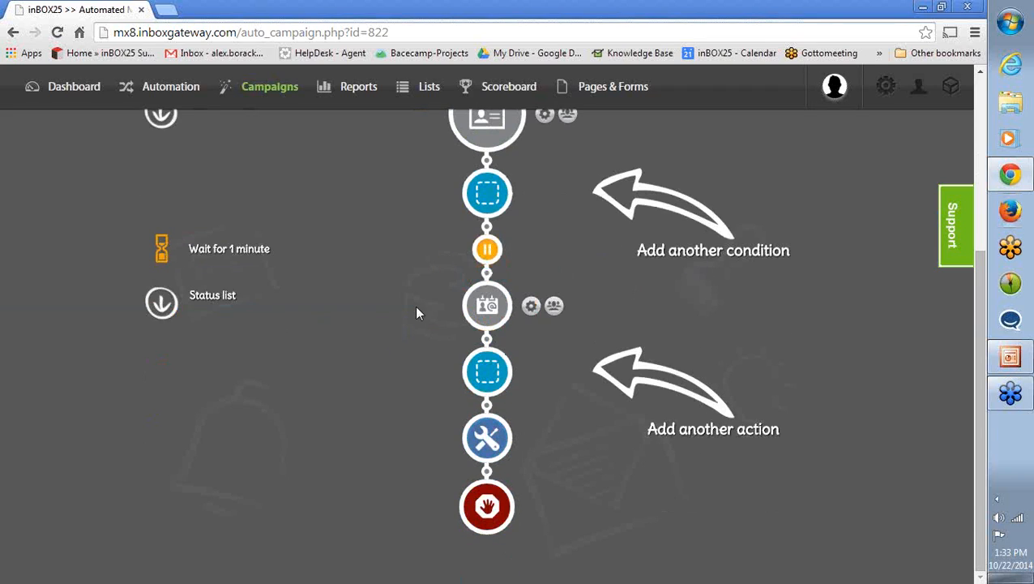
left_click_drag(419, 272, 616, 461)
left_click(331, 332)
scroll(359, 329, "up", 2)
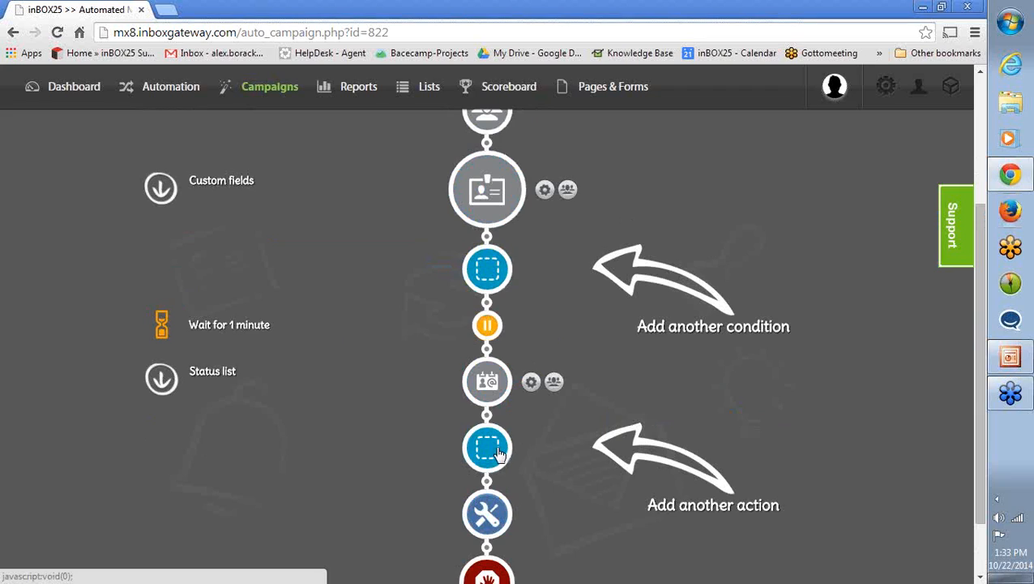
left_click_drag(498, 453, 565, 479)
left_click(375, 403)
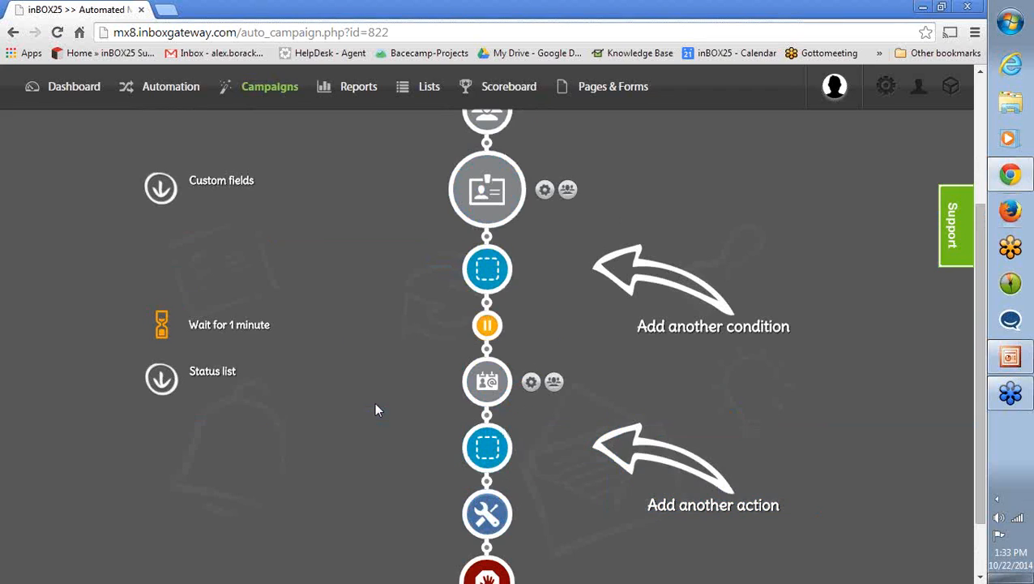
- Open the condition type selection for another condition directly after the Custom fields condition
scroll(375, 408, "up", 4)
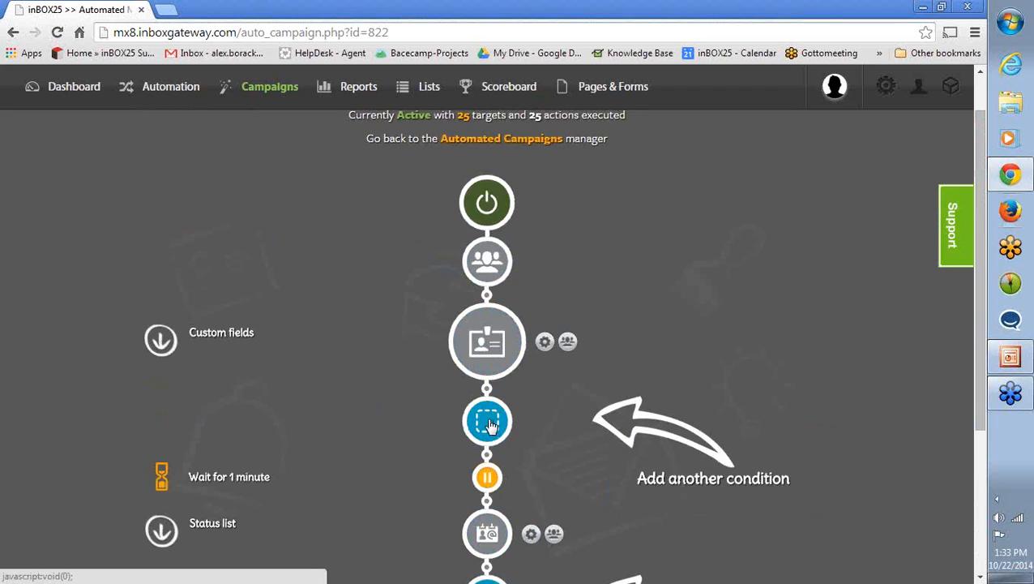
scroll(437, 381, "down", 2)
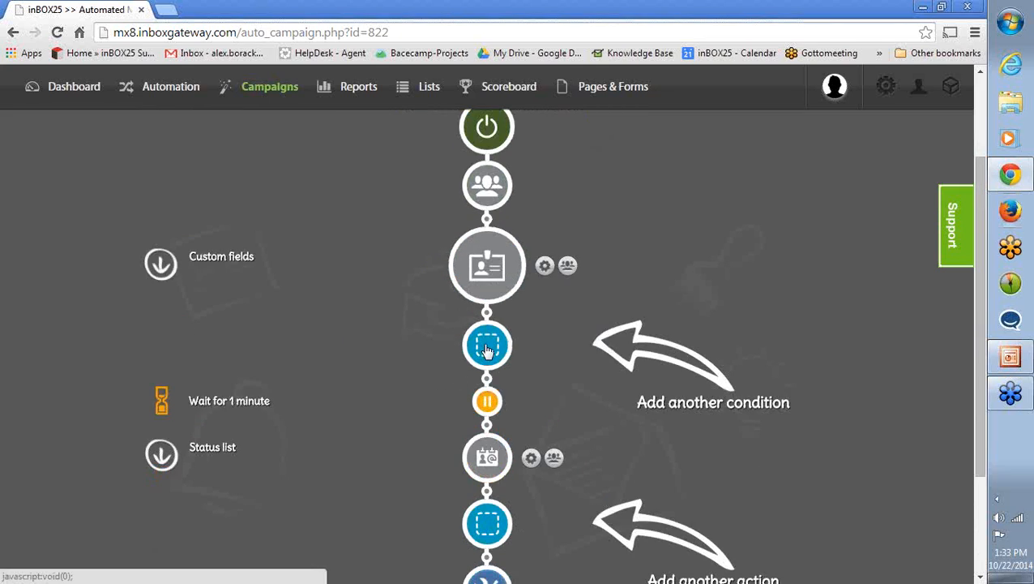
left_click_drag(487, 350, 543, 388)
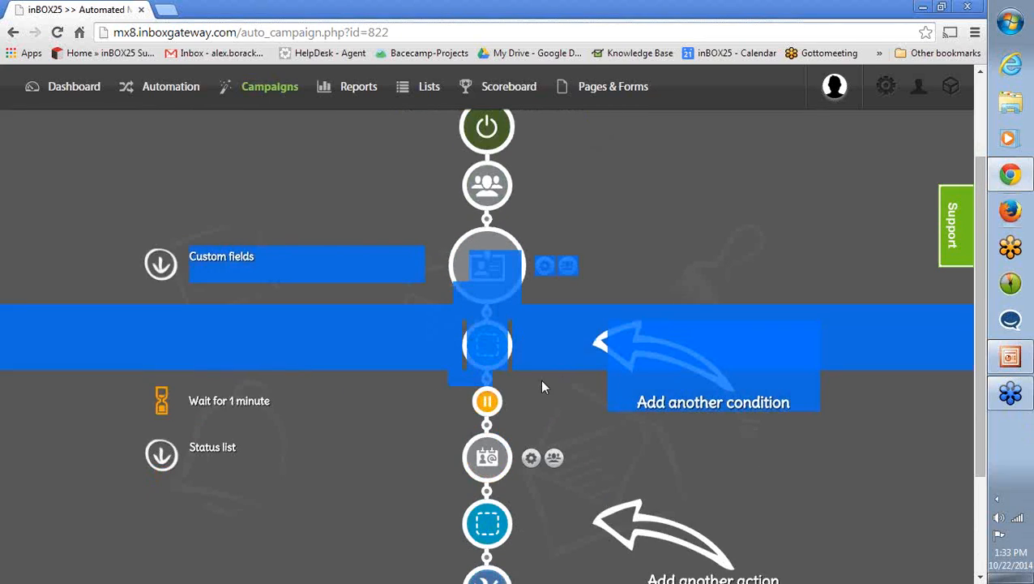
left_click(487, 343)
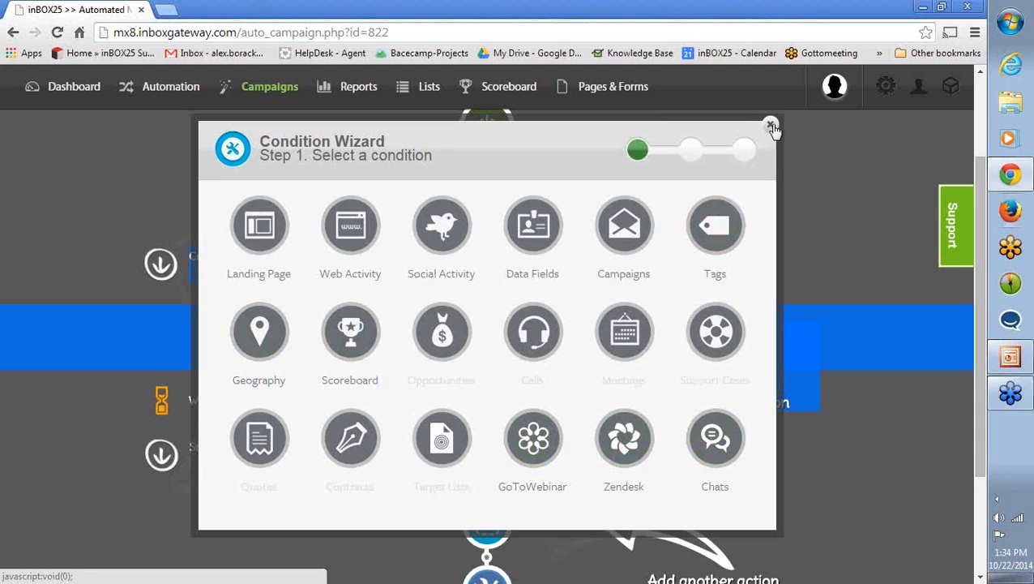
- Leave the condition selection and view the action types available for another action, using a wait connector of 1 minute
left_click(624, 227)
left_click(120, 339)
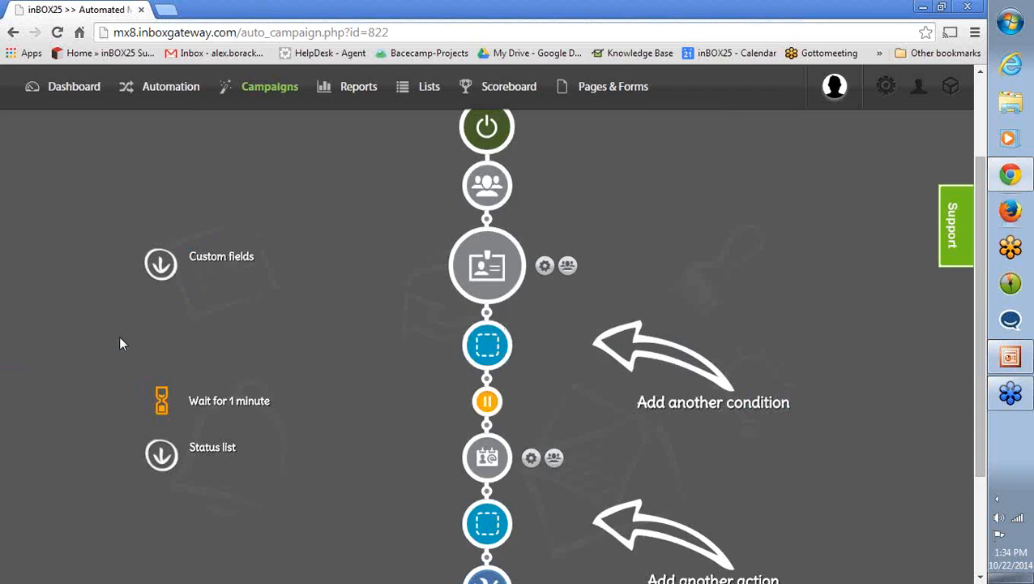
scroll(150, 372, "down", 1)
left_click(503, 458)
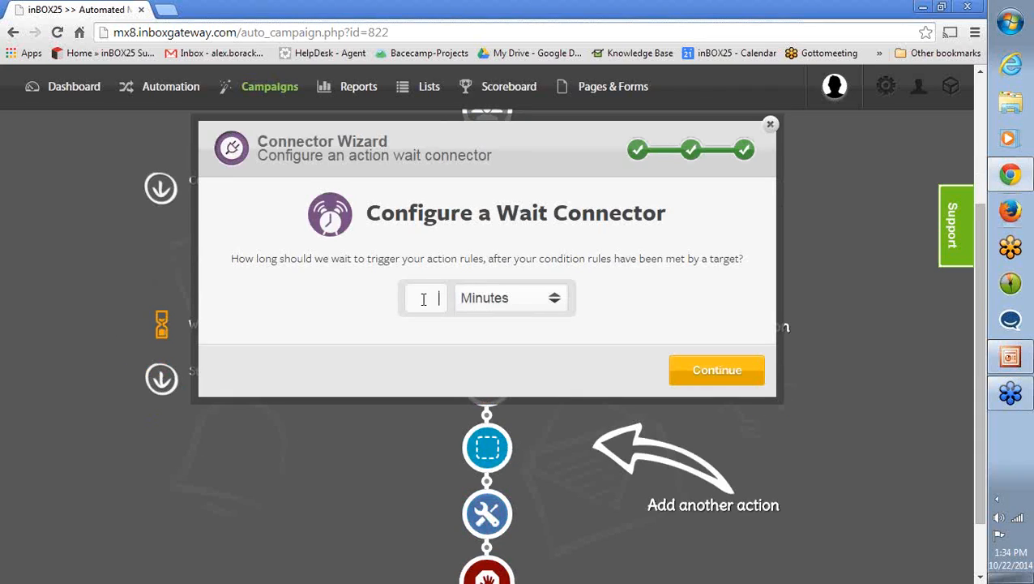
left_click(423, 299)
type("1")
left_click(707, 374)
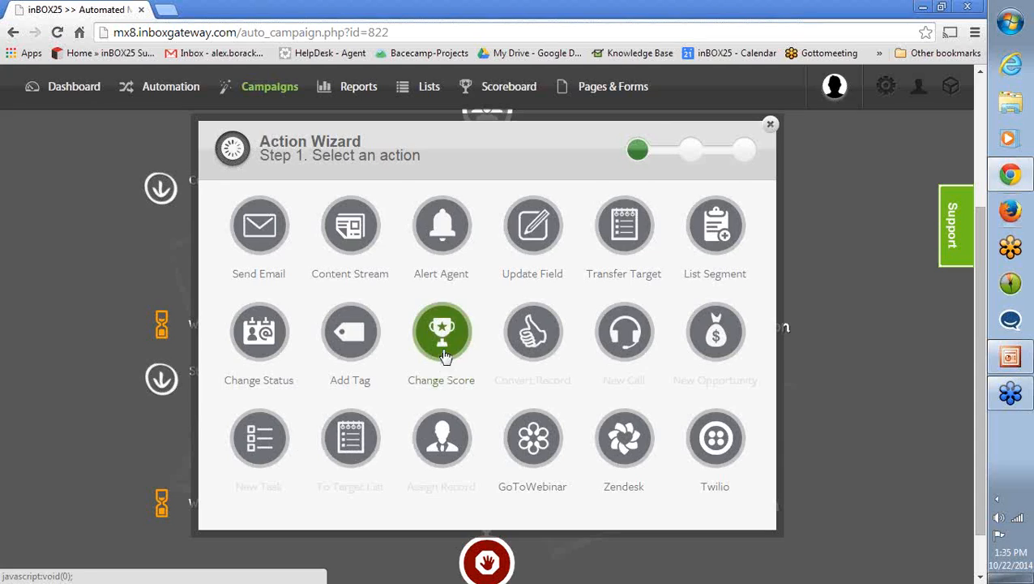
left_click(770, 127)
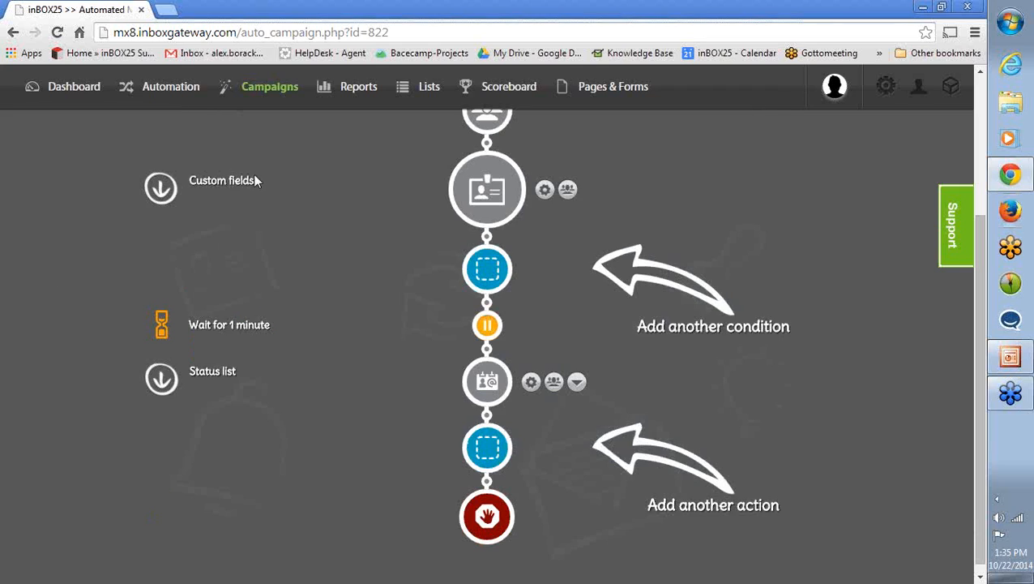
- View the Site Monitor tracking code for the in25-demo.bitnamiapp.com domain and close it
mouse_move(357, 89)
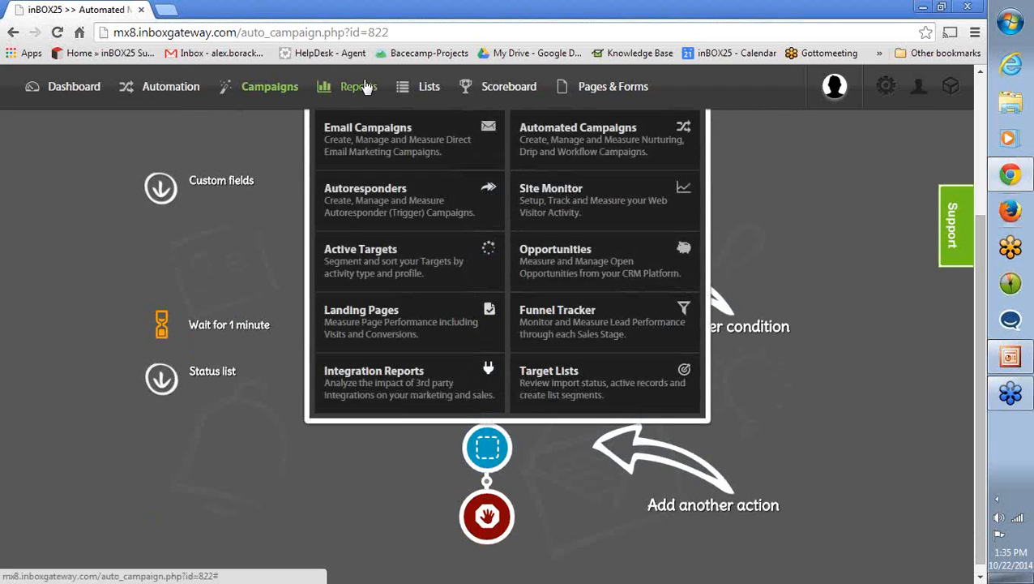
left_click(571, 200)
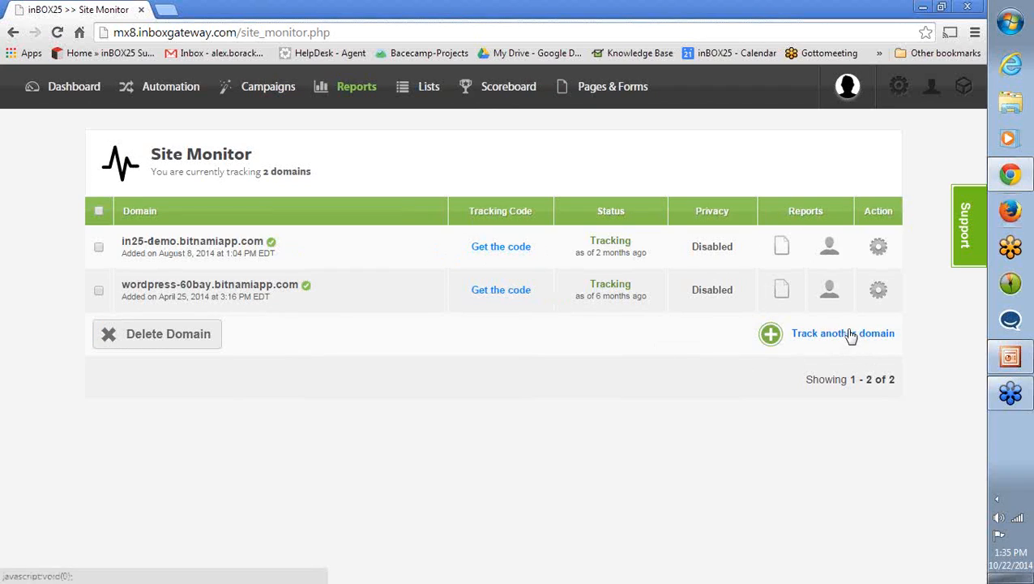
left_click(497, 247)
left_click(418, 315)
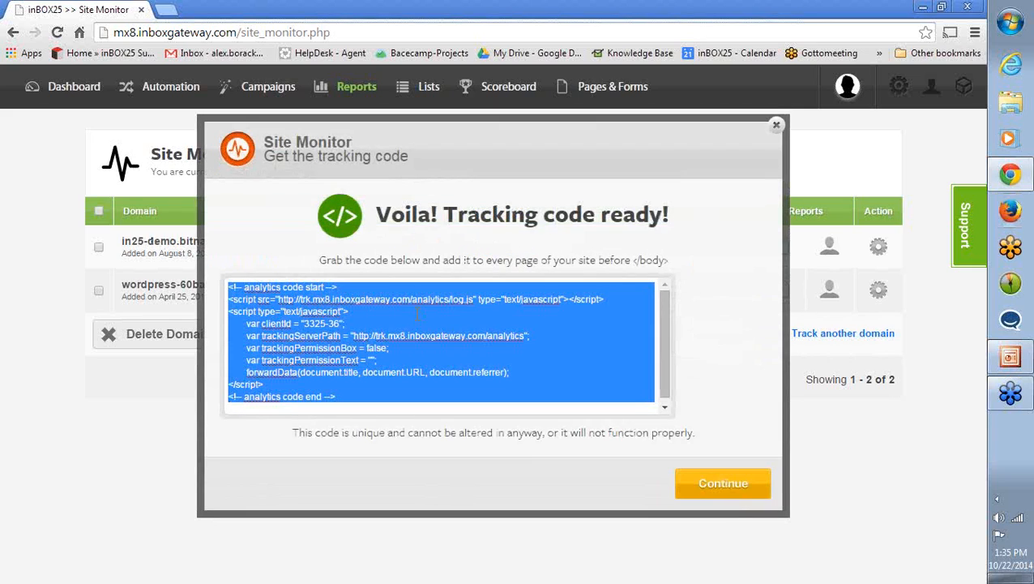
left_click(776, 124)
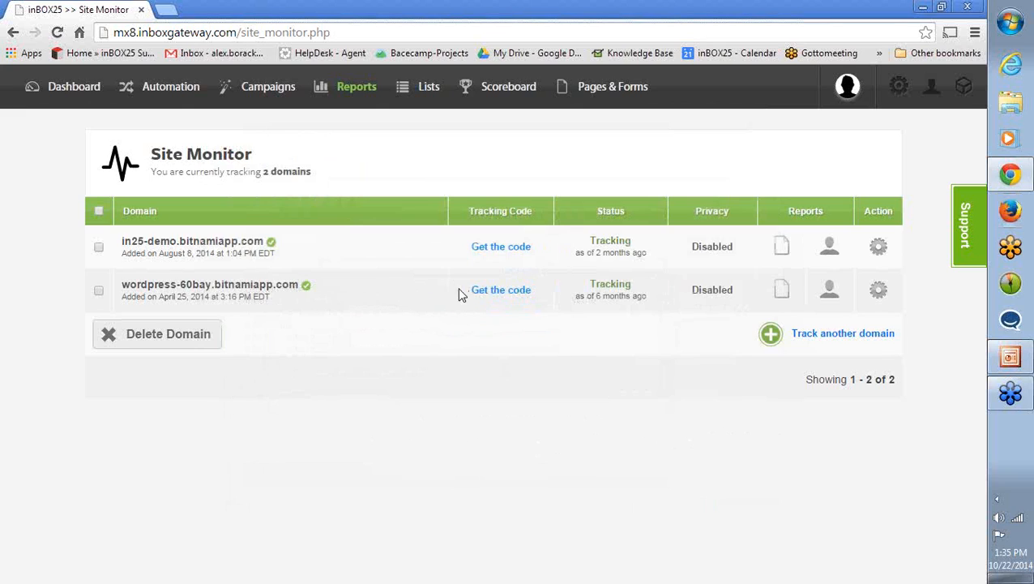
- Open the INBOX25 Marketing List from the List Manager
mouse_move(425, 98)
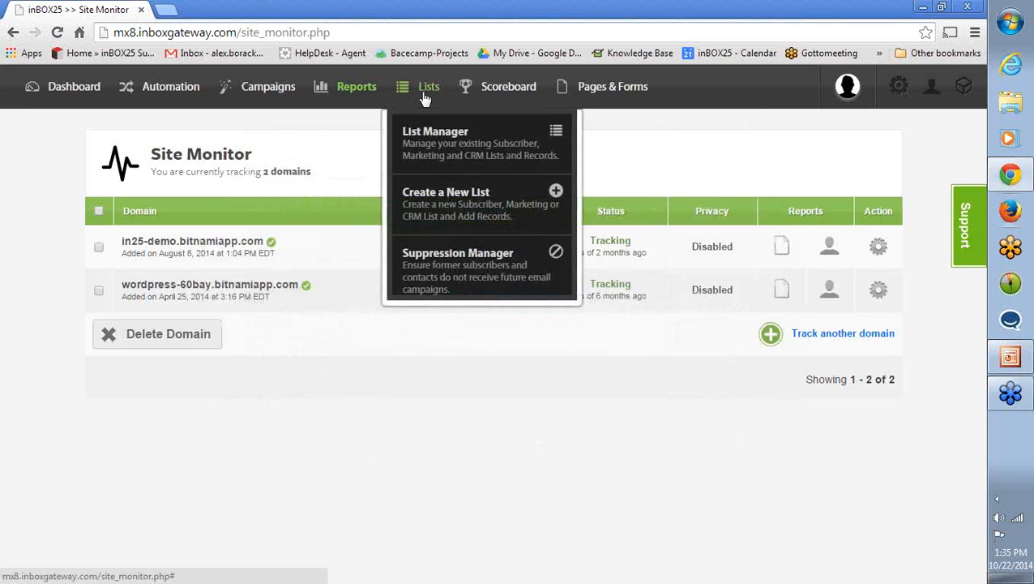
left_click(432, 144)
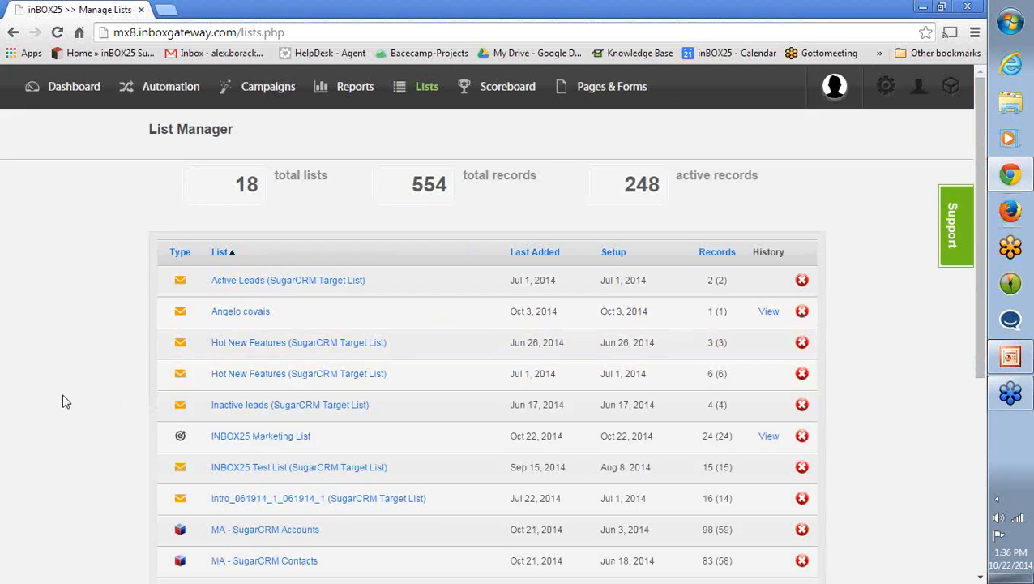
mouse_move(415, 94)
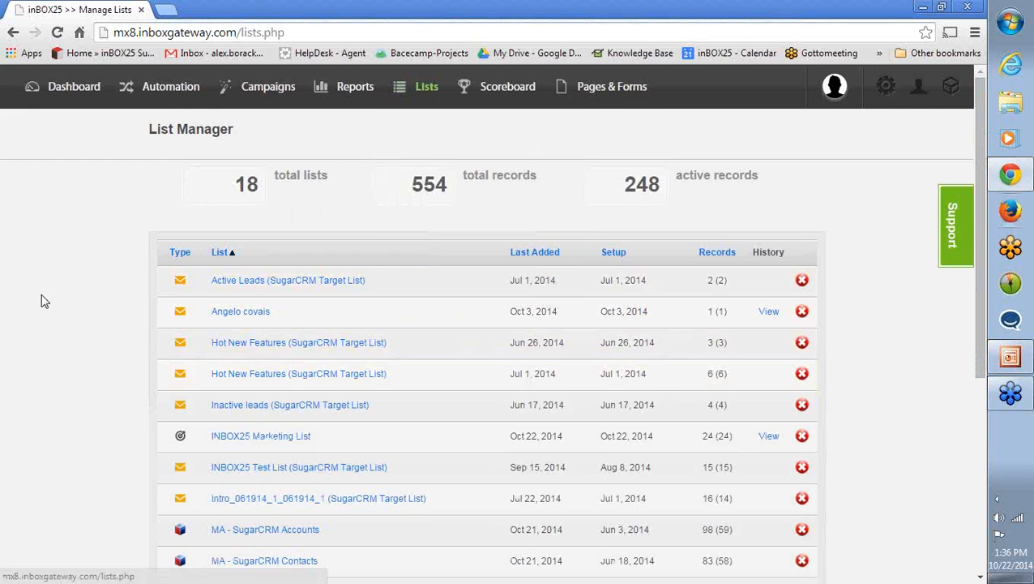
scroll(42, 291, "down", 2)
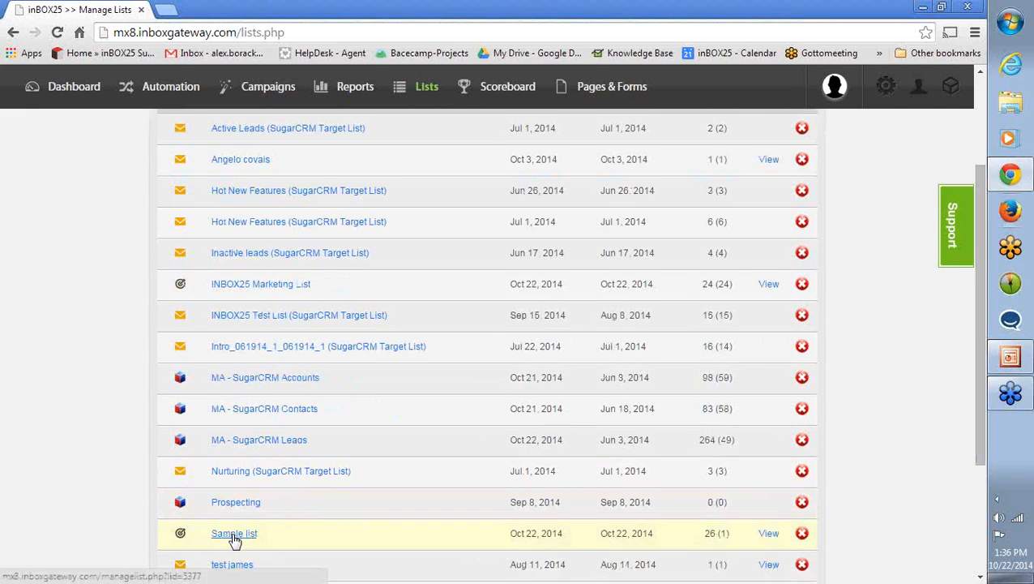
scroll(57, 383, "down", 1)
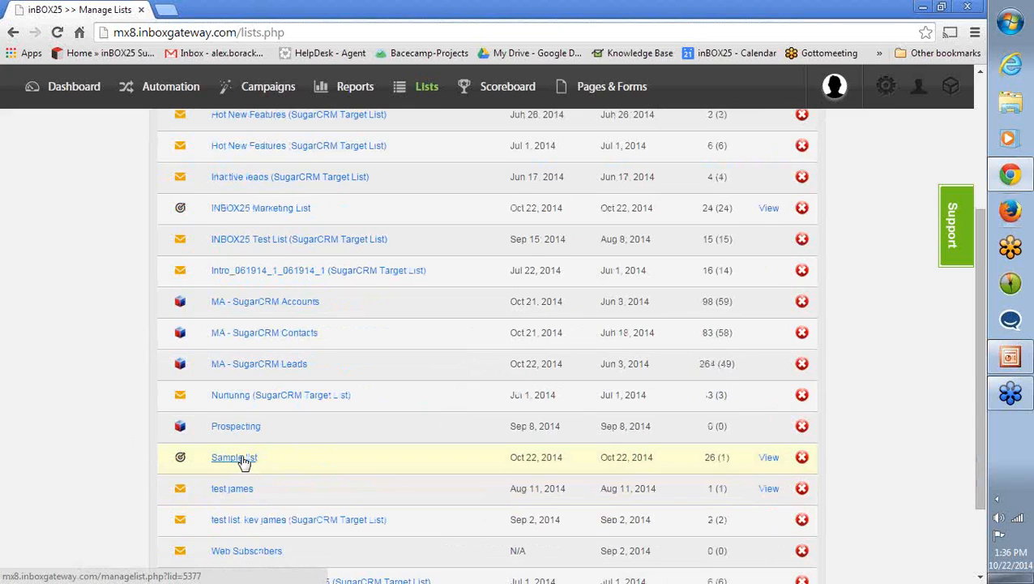
left_click(248, 212)
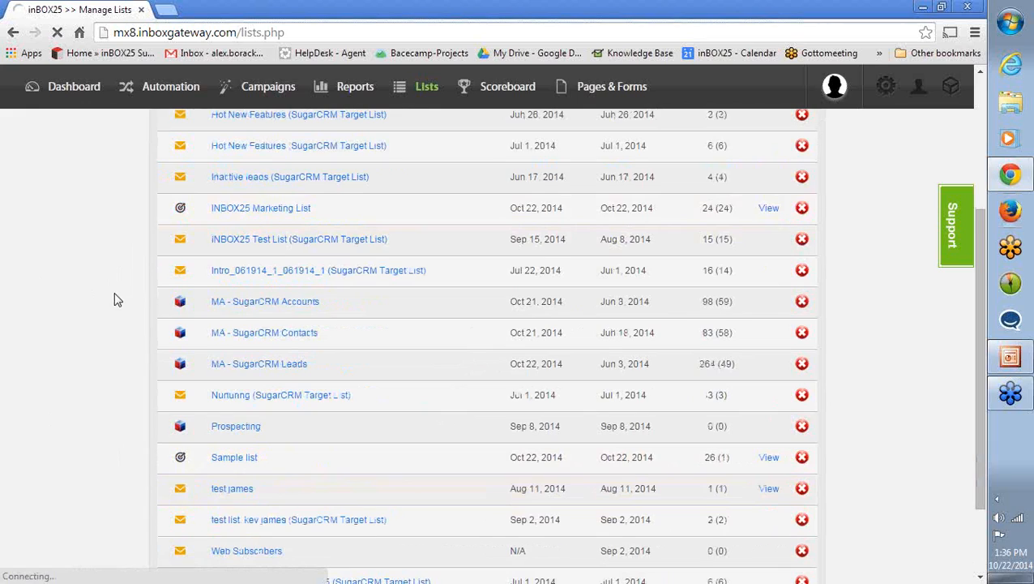
- Look over the marketing list's details and open its custom field definitions
scroll(115, 292, "up", 1)
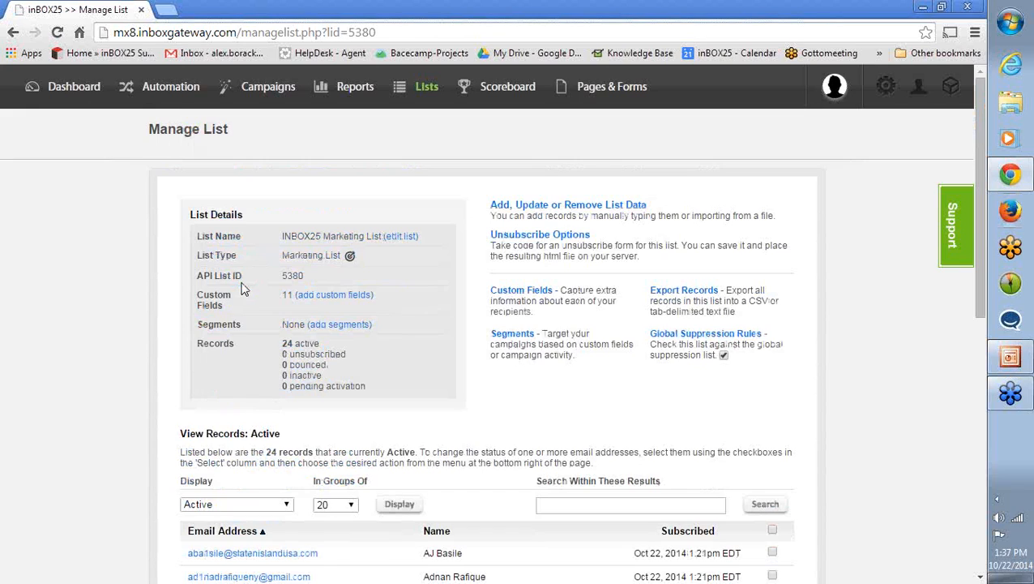
scroll(137, 303, "down", 1)
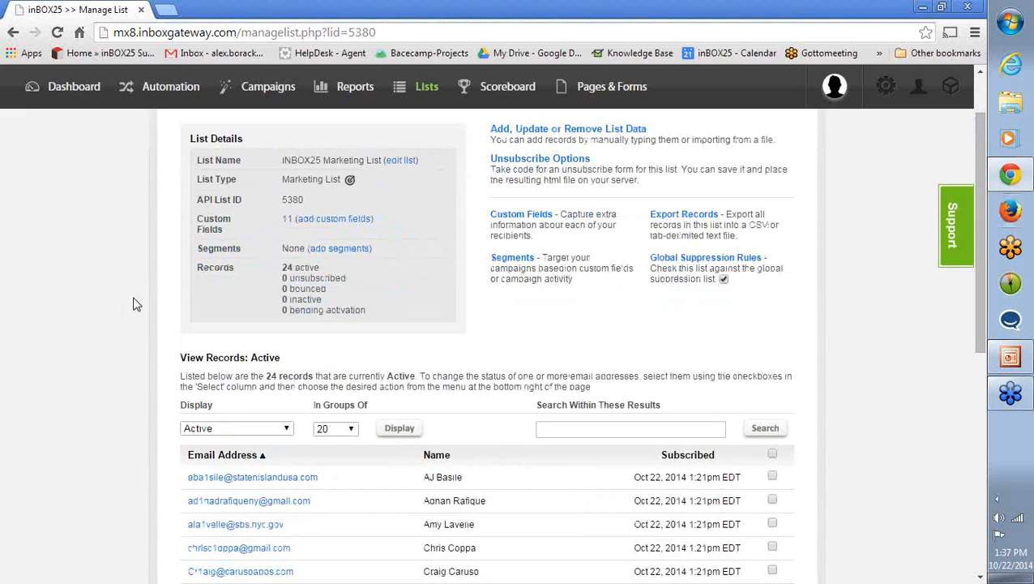
scroll(136, 303, "up", 1)
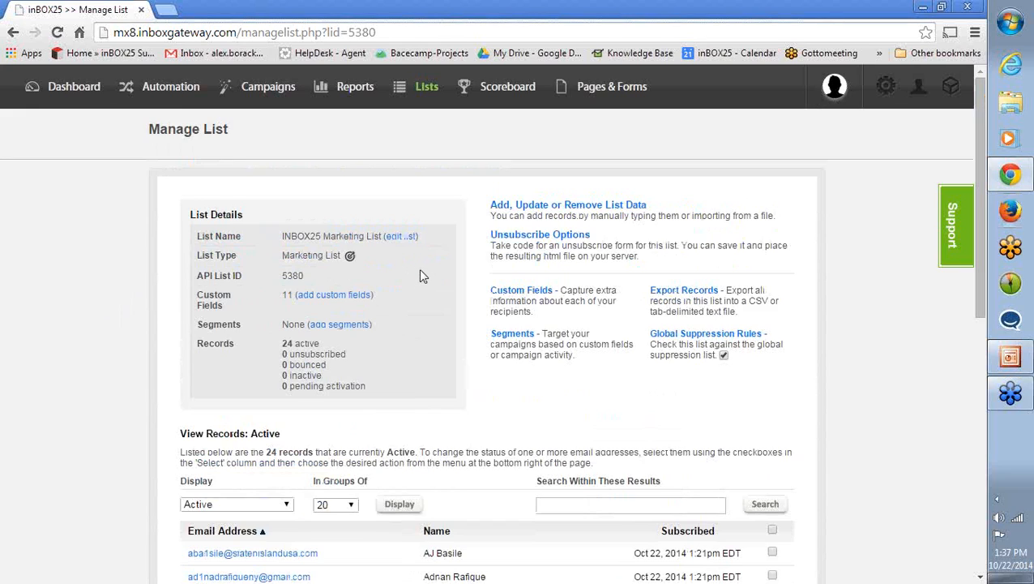
scroll(420, 277, "down", 1)
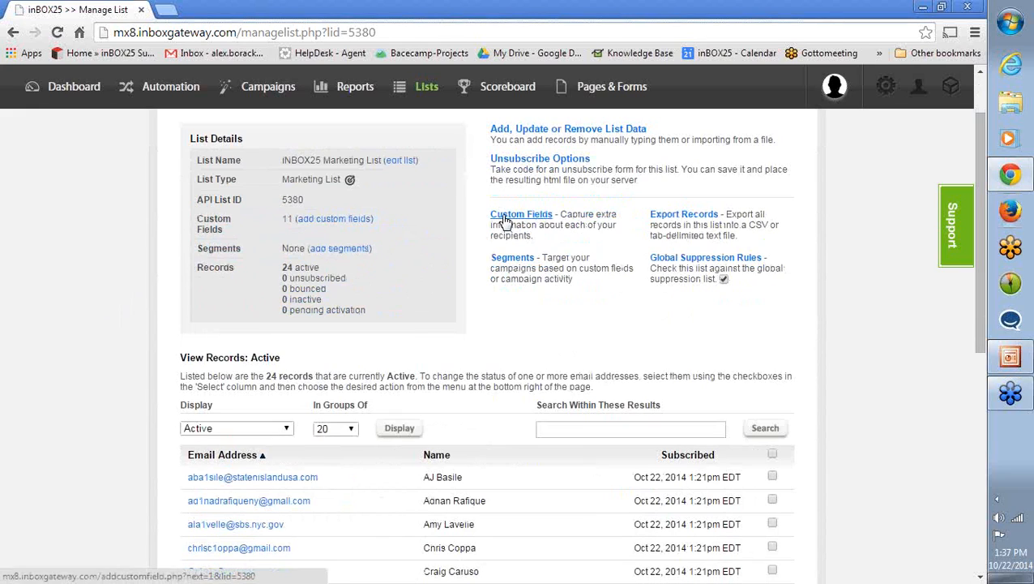
scroll(477, 225, "up", 1)
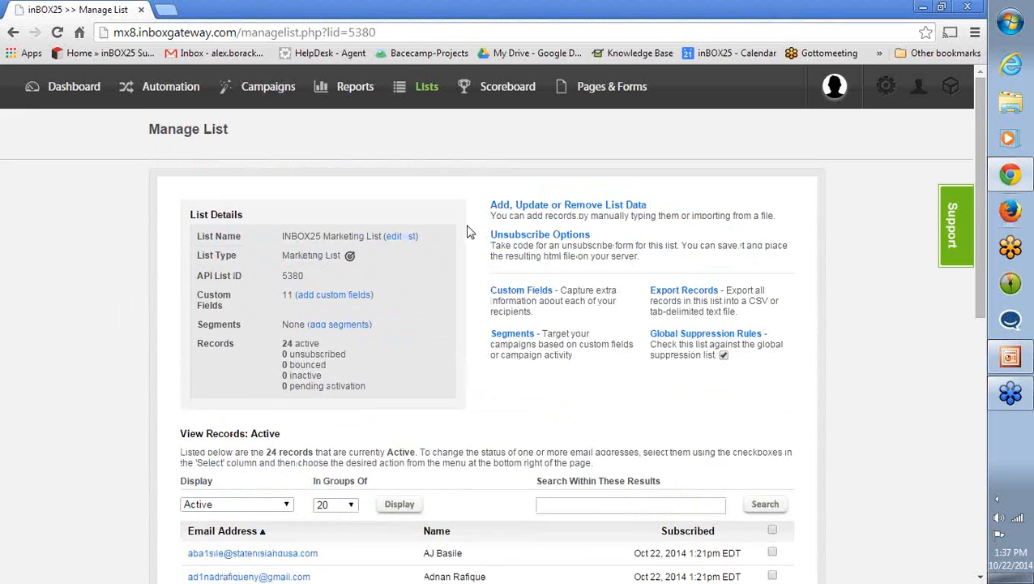
left_click(323, 298)
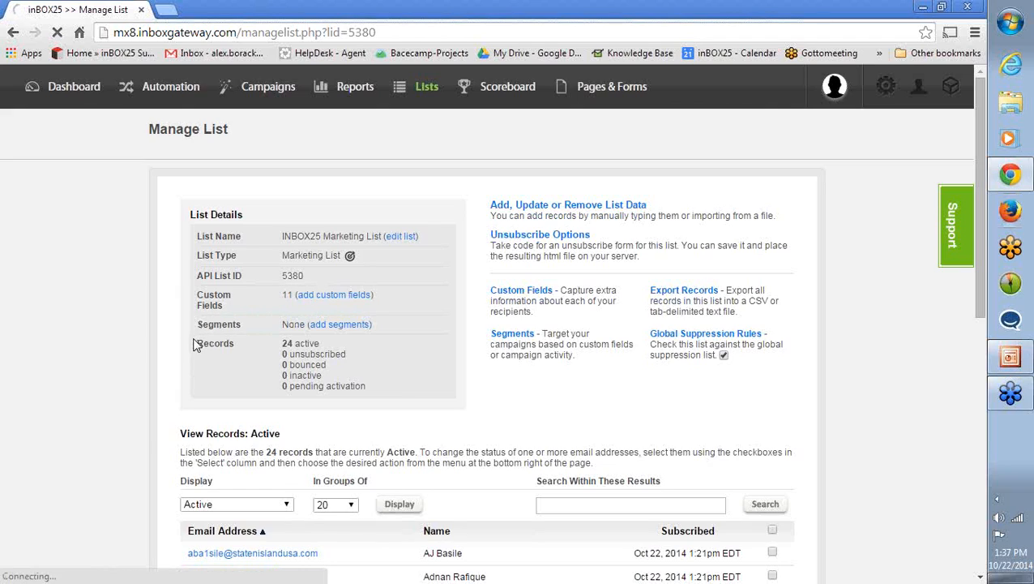
scroll(195, 345, "down", 1)
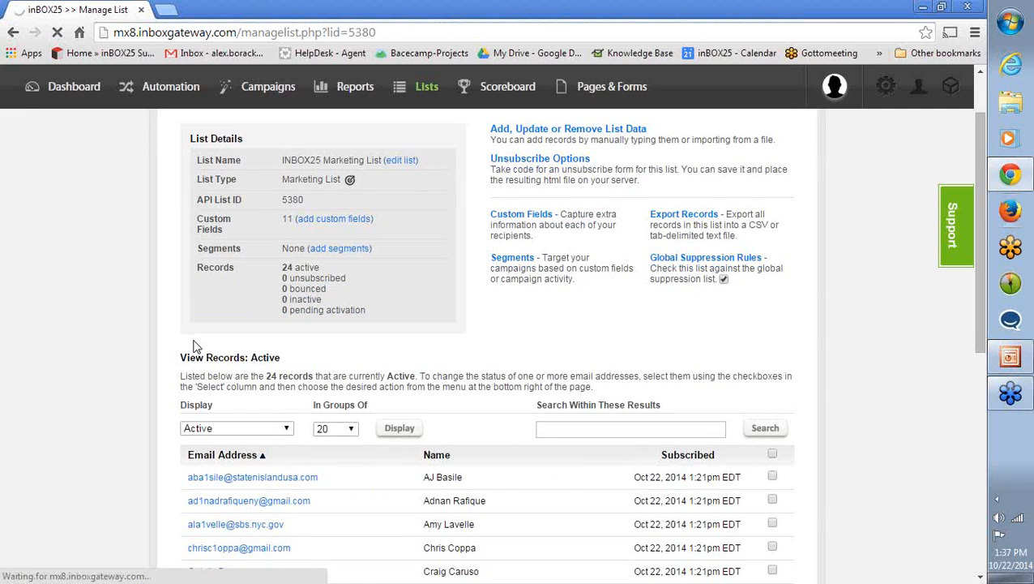
scroll(148, 342, "up", 1)
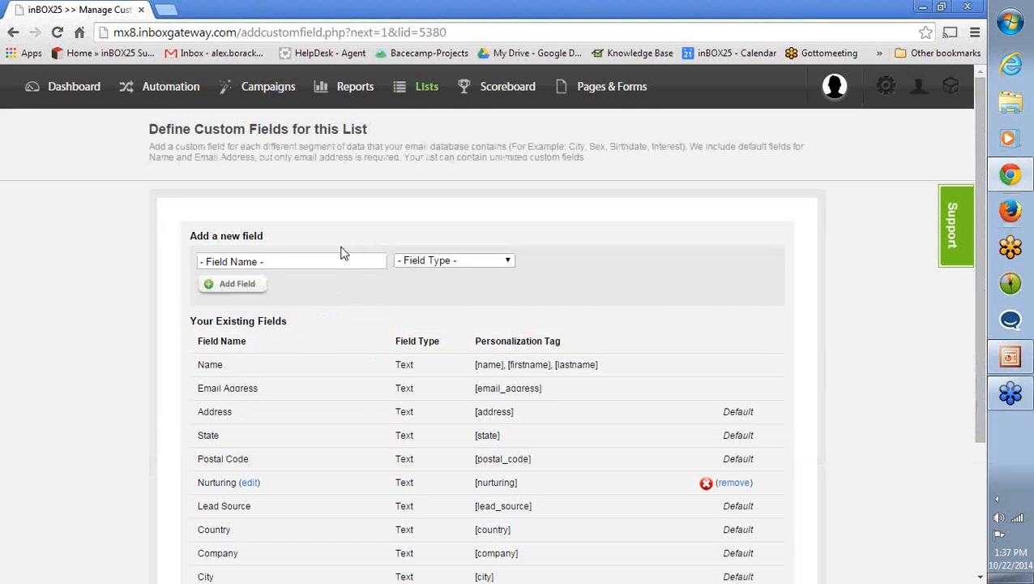
- Review the new-field form and all existing fields of the marketing list, and return to the list's management page
left_click(325, 260)
left_click(55, 310)
scroll(231, 370, "down", 3)
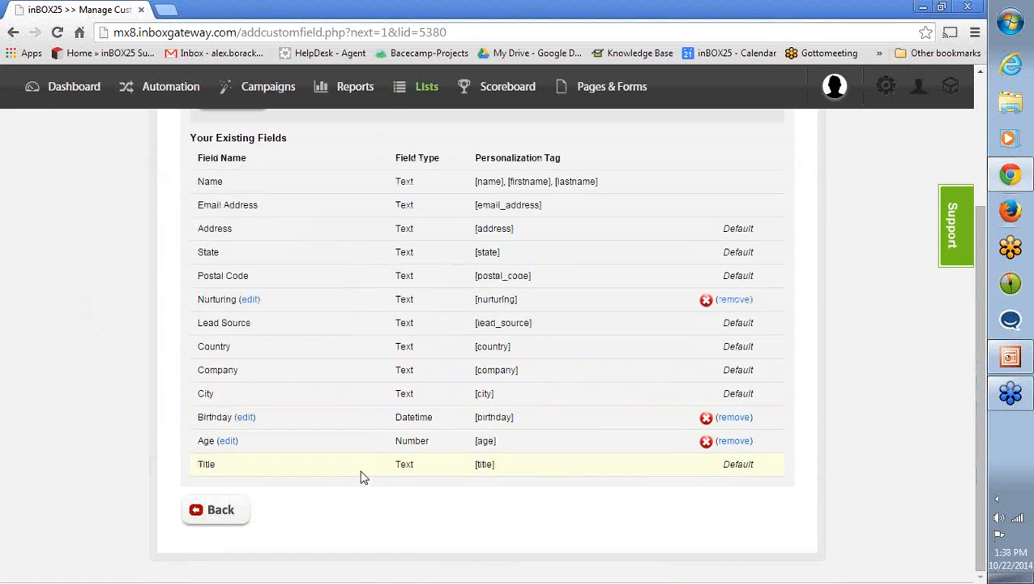
scroll(363, 466, "up", 3)
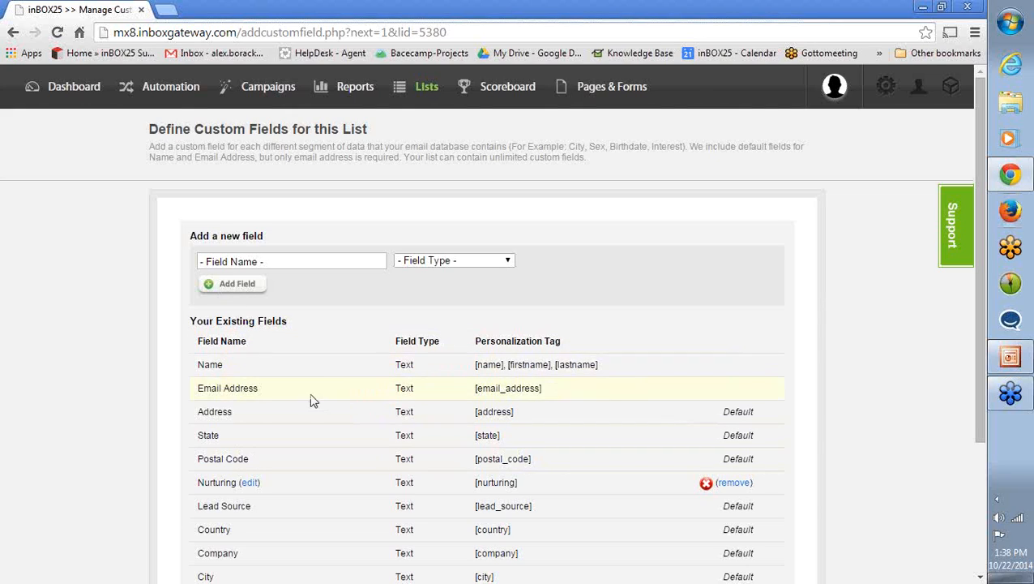
scroll(310, 394, "down", 3)
scroll(321, 434, "up", 3)
left_click(13, 33)
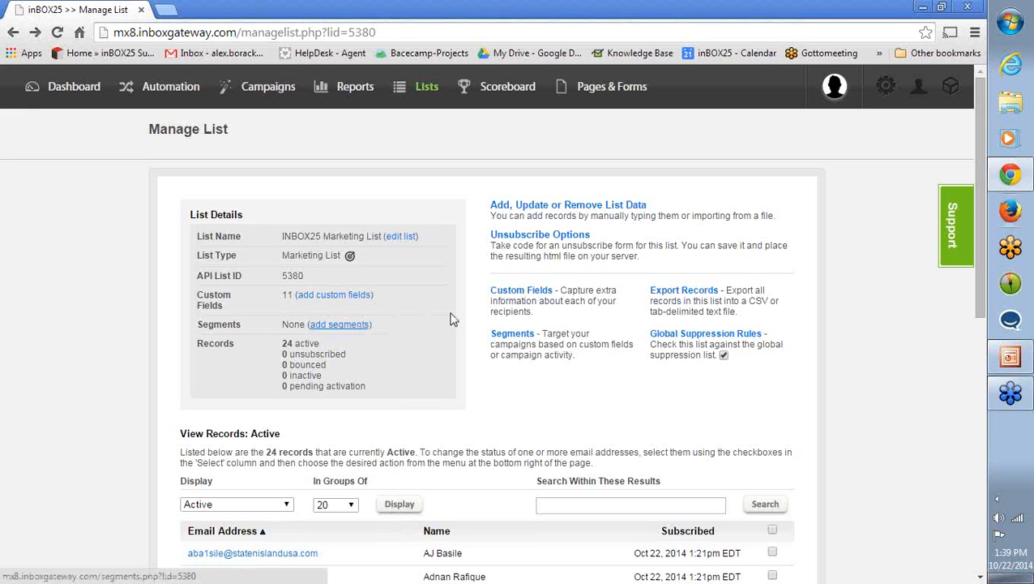
- Review the marketing list's details and active records, highlighting the Custom Fields entry
scroll(460, 341, "down", 1)
scroll(459, 340, "up", 1)
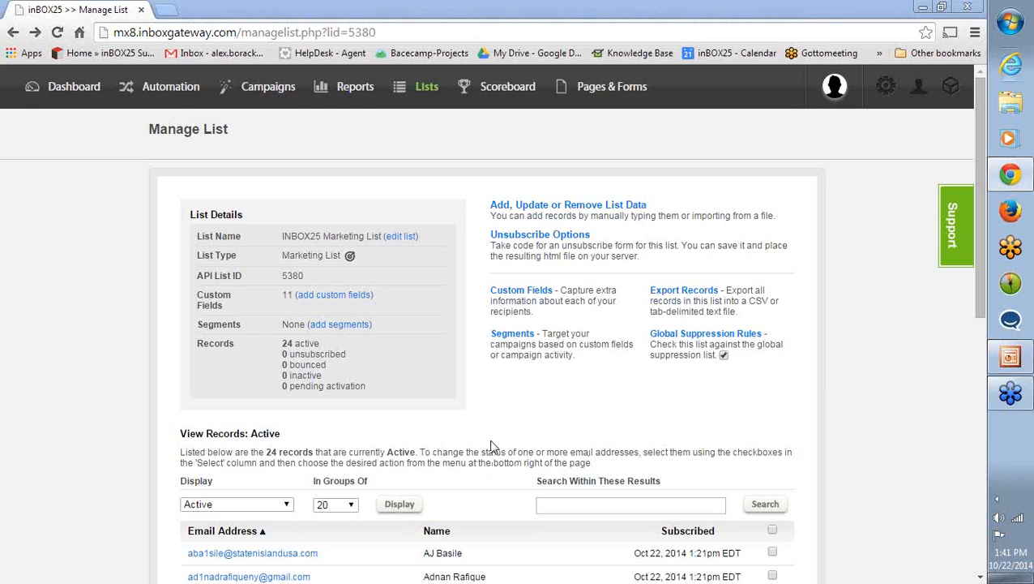
scroll(147, 371, "down", 1)
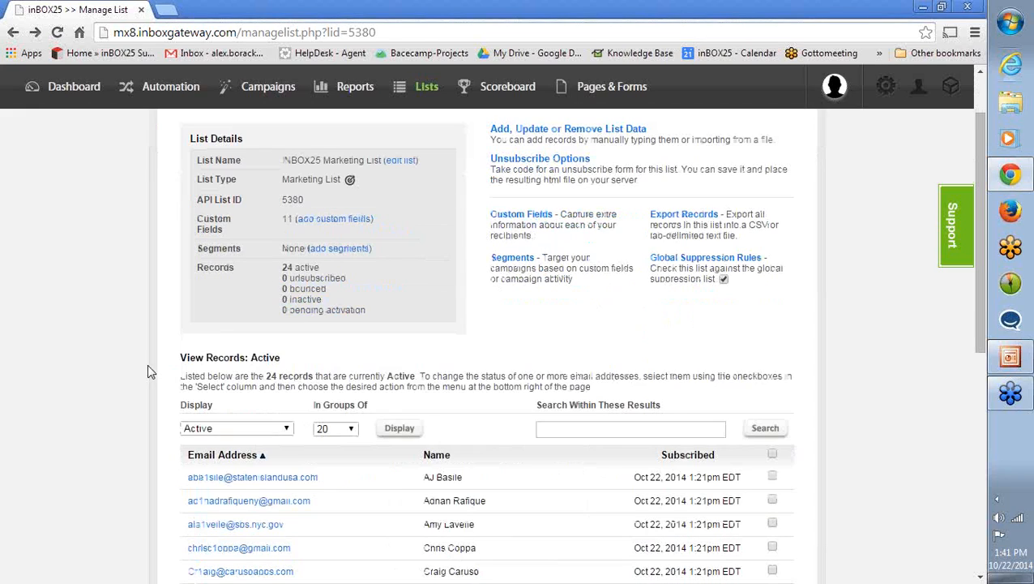
scroll(147, 371, "up", 1)
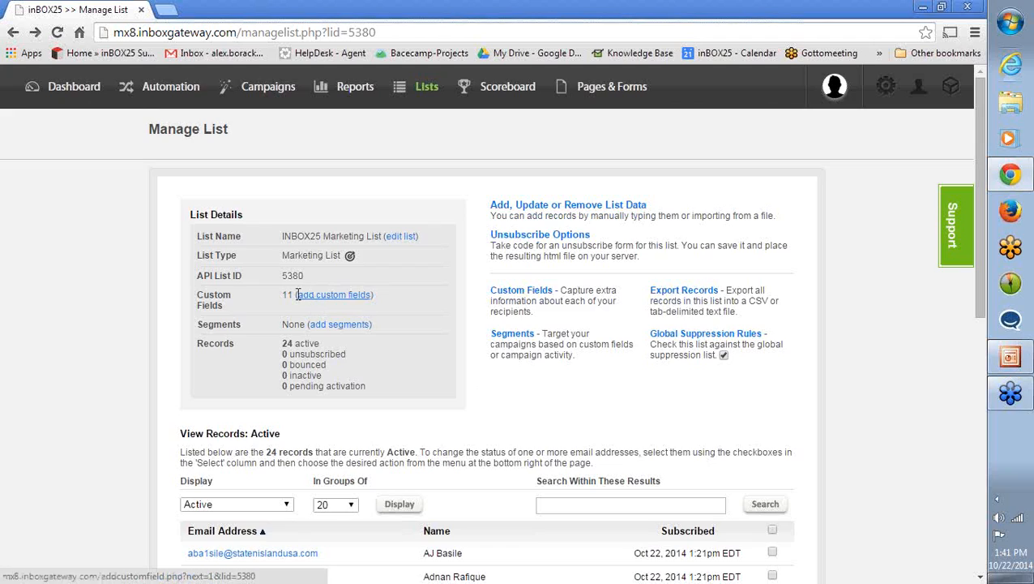
left_click_drag(286, 291, 376, 297)
left_click(395, 300)
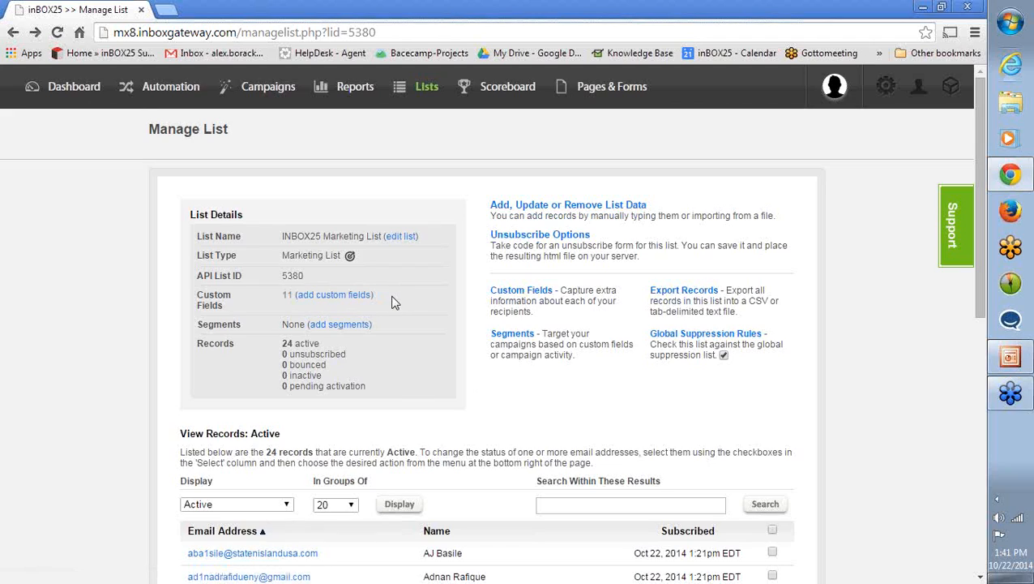